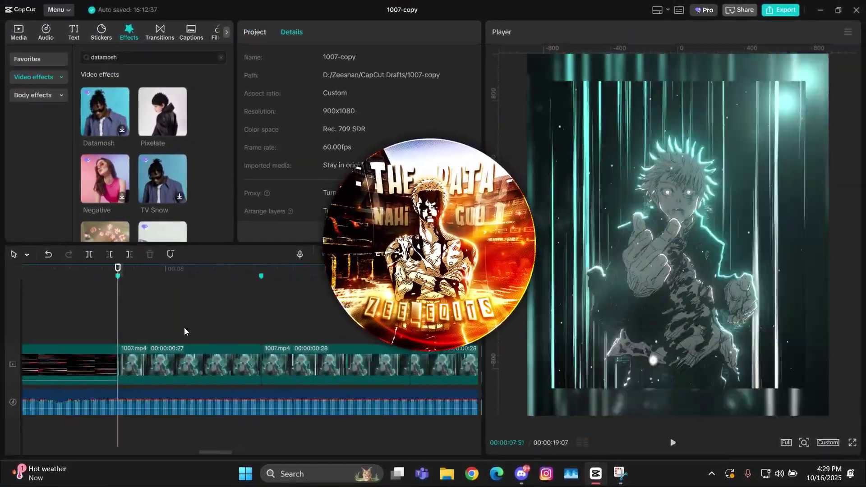
Step: Show the keyframe graphs of the first 1007.mp4 clip and add position keyframes along its length
{"action": "left_click", "coordinate": [184, 361]}
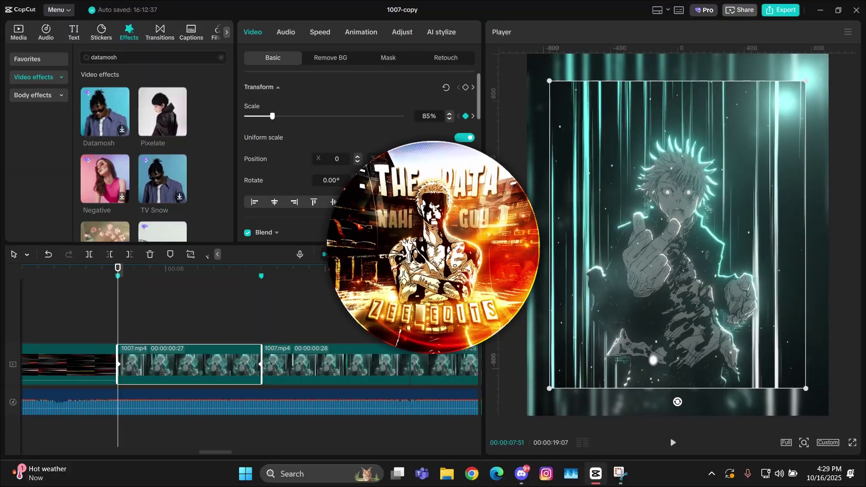
{"action": "key", "text": "alt+k"}
{"action": "key", "text": "ctrl+="}
{"action": "key", "text": "Right"}
{"action": "key", "text": "Right"}
{"action": "key", "text": "Right"}
{"action": "key", "text": "Right"}
{"action": "key", "text": "Right"}
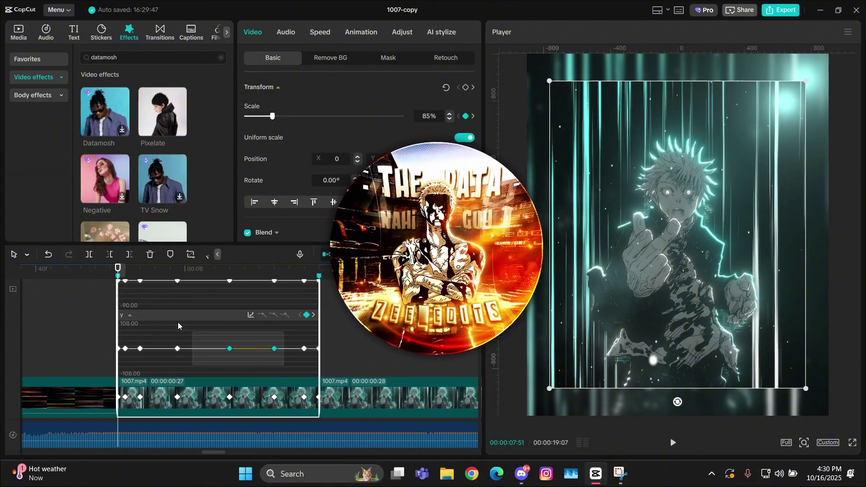
Step: Shape the clip's position curves with X at -93 at 00:00:07:52, the next Y keyframe lowered and the following one raised to about 34
{"action": "left_click", "coordinate": [338, 159]}
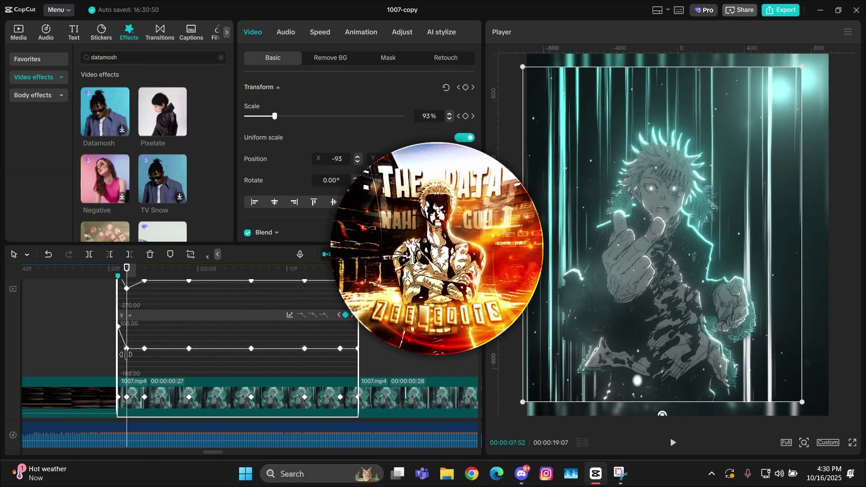
{"action": "left_click_drag", "start_coordinate": [144, 356], "coordinate": [144, 367]}
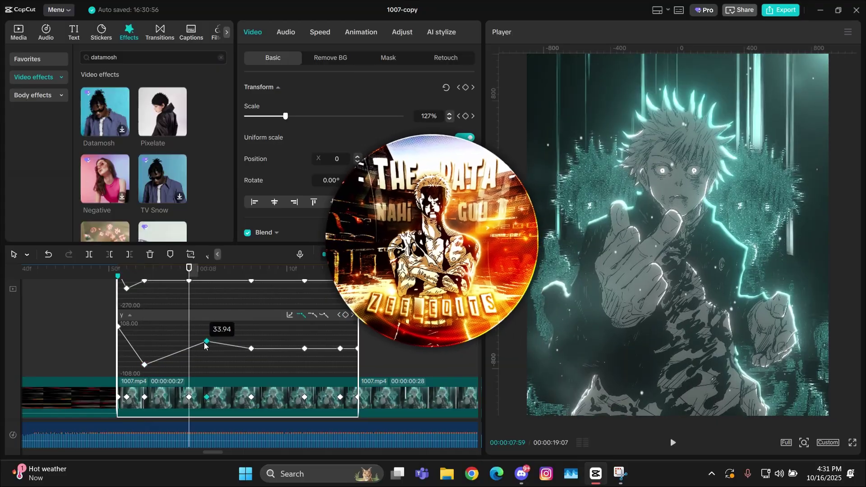
{"action": "left_click_drag", "start_coordinate": [331, 349], "coordinate": [332, 347]}
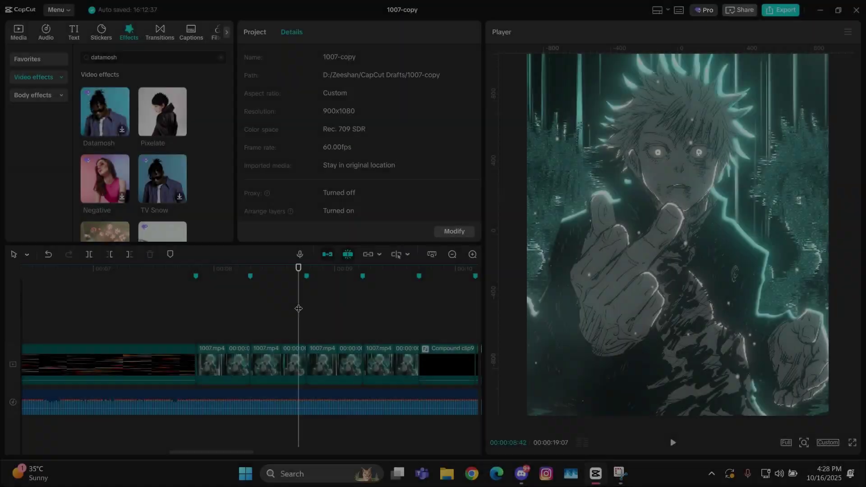
Step: Select the first 1007.mp4 clip and show its scale keyframe graph
{"action": "mouse_move", "coordinate": [299, 308]}
{"action": "left_mouse_down"}
{"action": "mouse_move", "coordinate": [414, 315]}
{"action": "mouse_move", "coordinate": [289, 325]}
{"action": "left_mouse_up"}
{"action": "scroll", "coordinate": [252, 332], "scroll_direction": "up", "scroll_amount": 3}
{"action": "left_click", "coordinate": [181, 338]}
{"action": "left_click", "coordinate": [194, 362]}
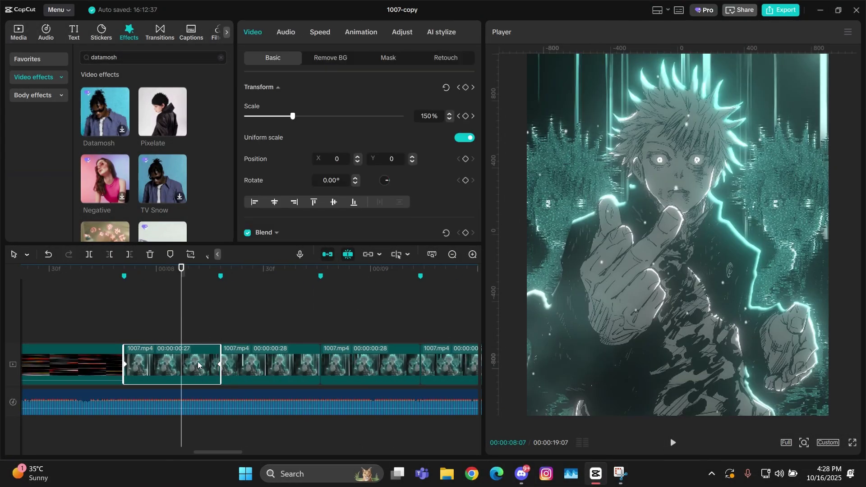
{"action": "left_click", "coordinate": [194, 348]}
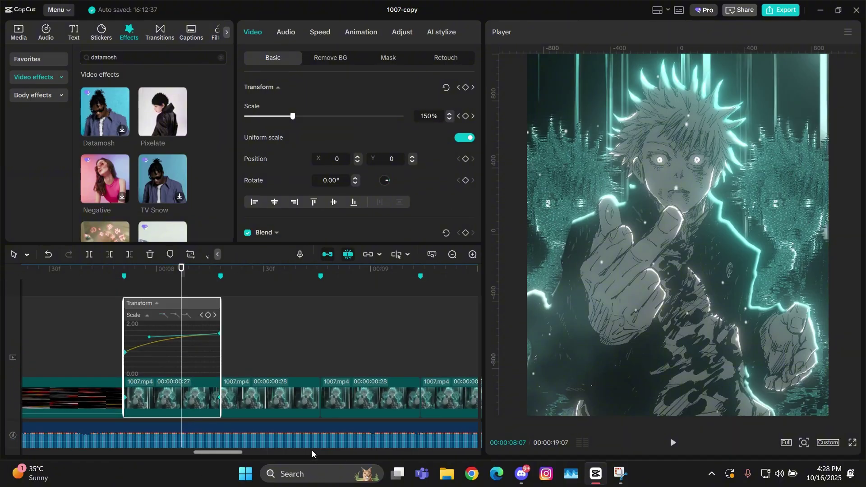
Step: Hide the keyframe graph and play back the 1007.mp4 clips, starting just before the first one
{"action": "key", "text": "alt+k"}
{"action": "key", "text": "space"}
{"action": "left_click", "coordinate": [109, 308]}
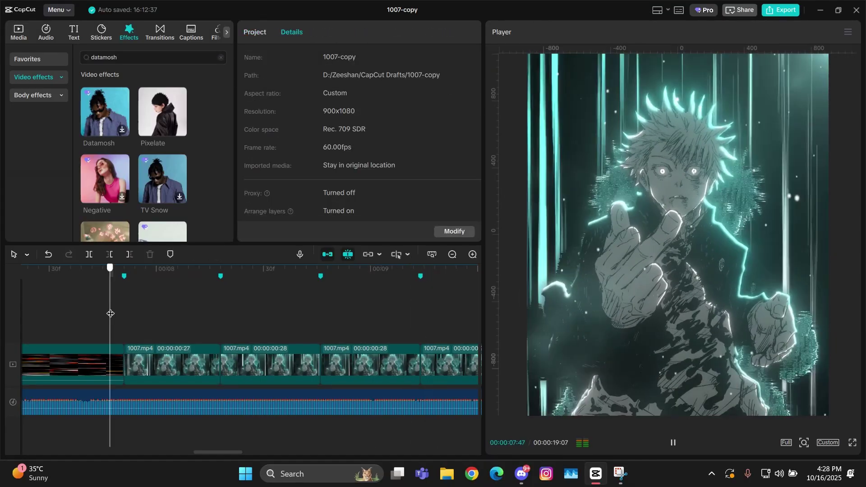
{"action": "left_click_drag", "start_coordinate": [131, 312], "coordinate": [42, 314]}
{"action": "left_click", "coordinate": [189, 303]}
{"action": "key", "text": "space"}
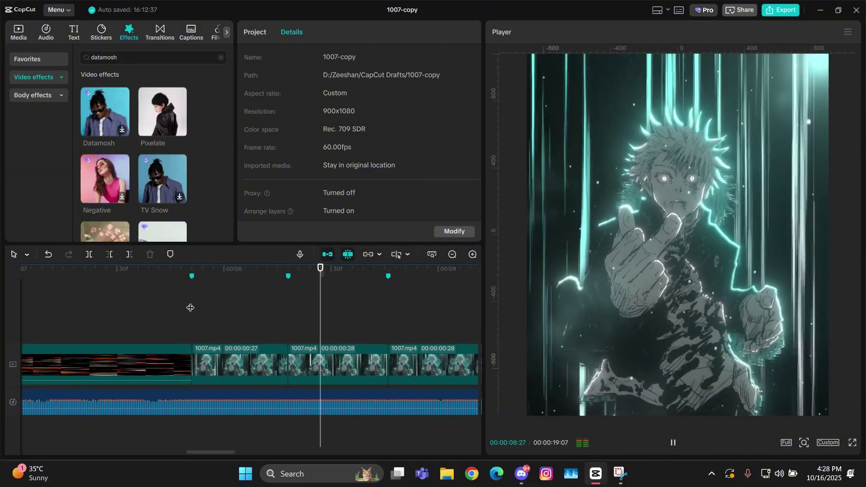
{"action": "left_click", "coordinate": [270, 348]}
{"action": "key", "text": "space"}
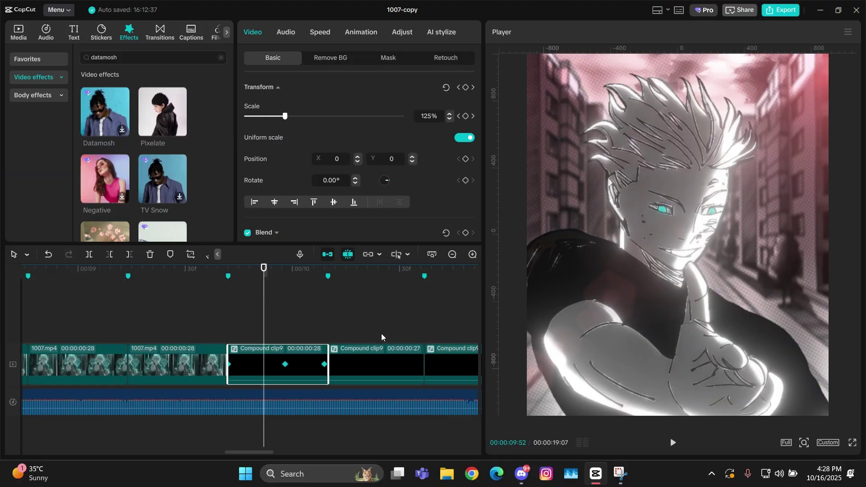
Step: Examine the scale keyframe graphs of a Compound clip9 segment and the first Compound clip17 segment
{"action": "left_click", "coordinate": [144, 363]}
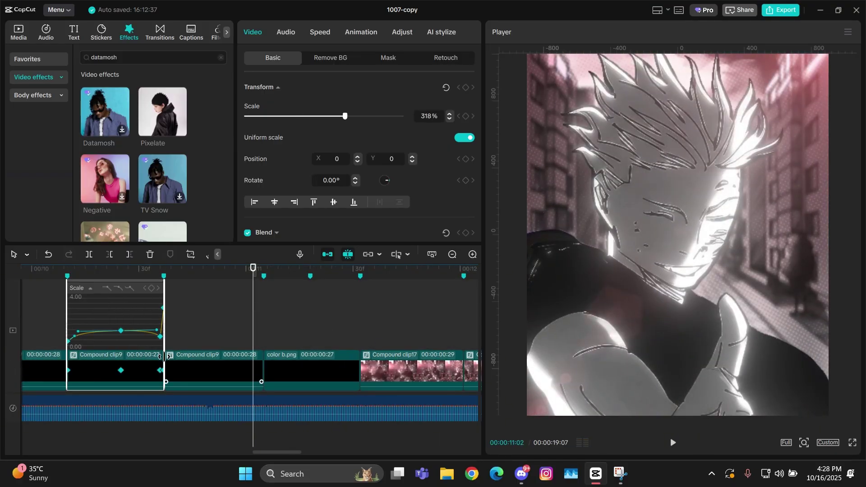
{"action": "left_click", "coordinate": [258, 339]}
{"action": "key", "text": "space"}
{"action": "left_click", "coordinate": [154, 351]}
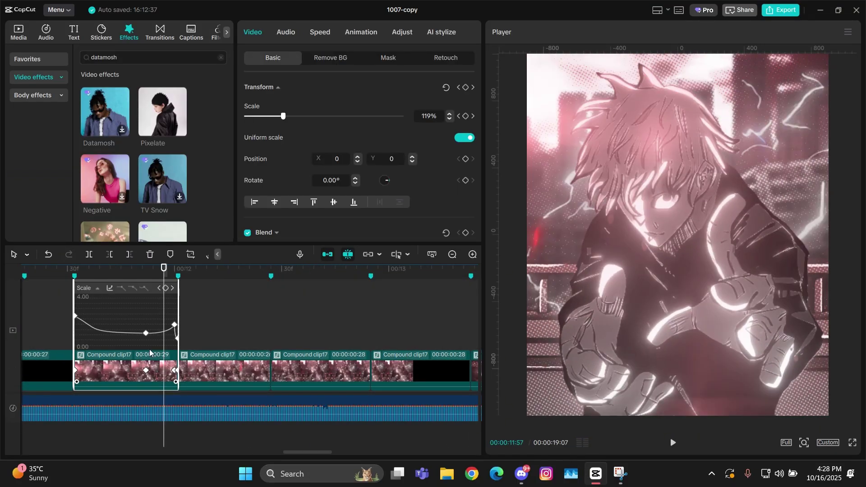
{"action": "key", "text": "space"}
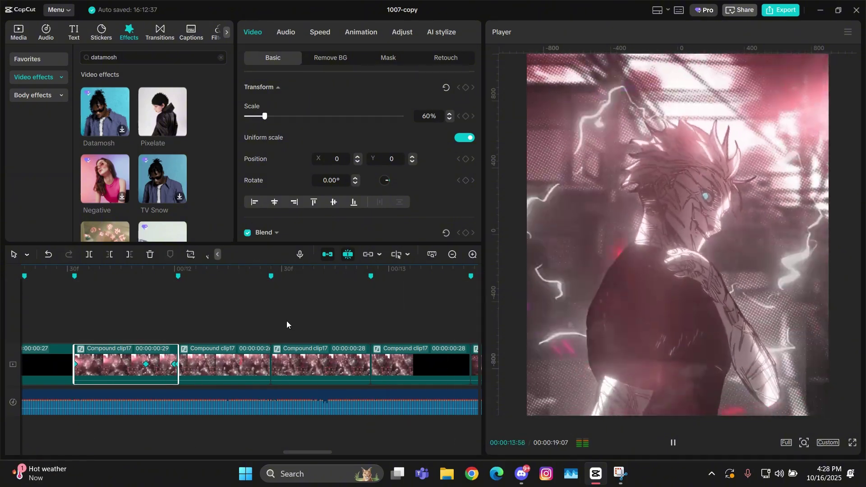
Step: Play the final section of the timeline and show the scale keyframe graph of Compound clip21
{"action": "key", "text": "space"}
{"action": "scroll", "coordinate": [422, 339], "scroll_direction": "down", "scroll_amount": 5}
{"action": "scroll", "coordinate": [421, 339], "scroll_direction": "up", "scroll_amount": 4}
{"action": "left_click", "coordinate": [407, 338]}
{"action": "double_click", "coordinate": [416, 352]}
{"action": "scroll", "coordinate": [416, 346], "scroll_direction": "up", "scroll_amount": 2}
{"action": "left_click", "coordinate": [326, 309]}
{"action": "key", "text": "space"}
{"action": "left_click", "coordinate": [350, 268]}
{"action": "key", "text": "space"}
{"action": "double_click", "coordinate": [411, 378]}
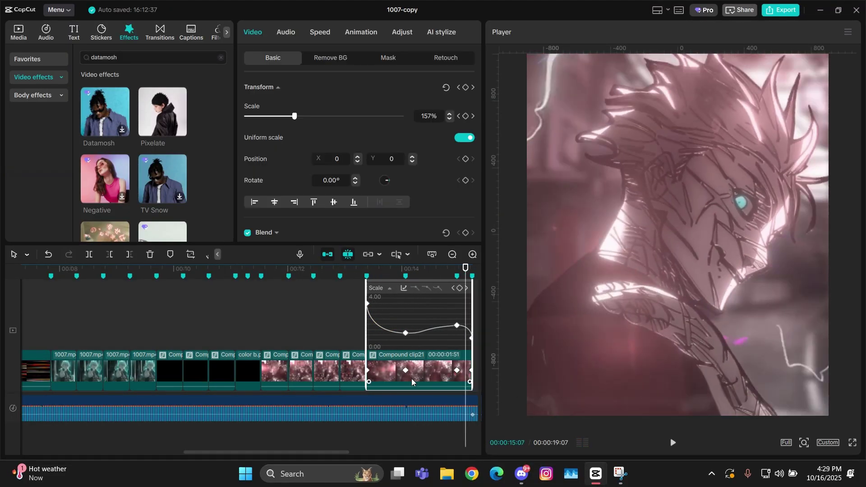
Step: Play back the edit from the first 1007.mp4 clip through Compound clip21 to review the zoom animations
{"action": "left_click", "coordinate": [454, 253]}
{"action": "left_click", "coordinate": [262, 329]}
{"action": "key", "text": "space"}
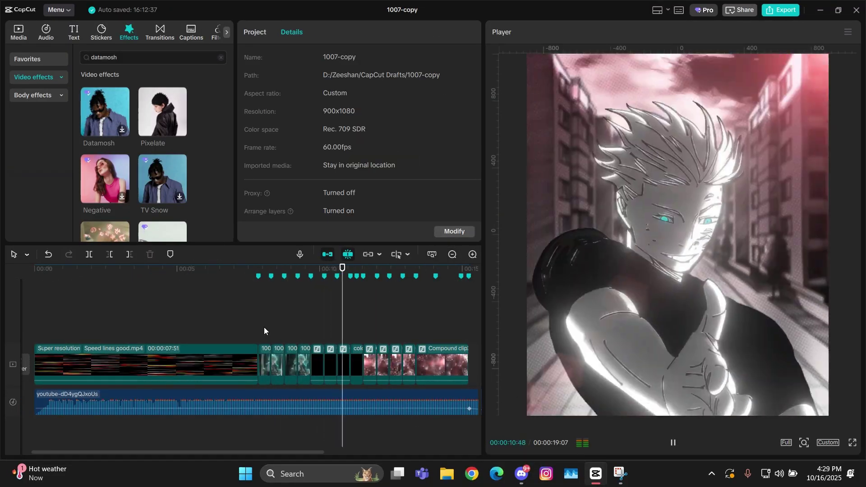
{"action": "left_click", "coordinate": [258, 326]}
{"action": "key", "text": "space"}
{"action": "scroll", "coordinate": [299, 326], "scroll_direction": "up", "scroll_amount": 5}
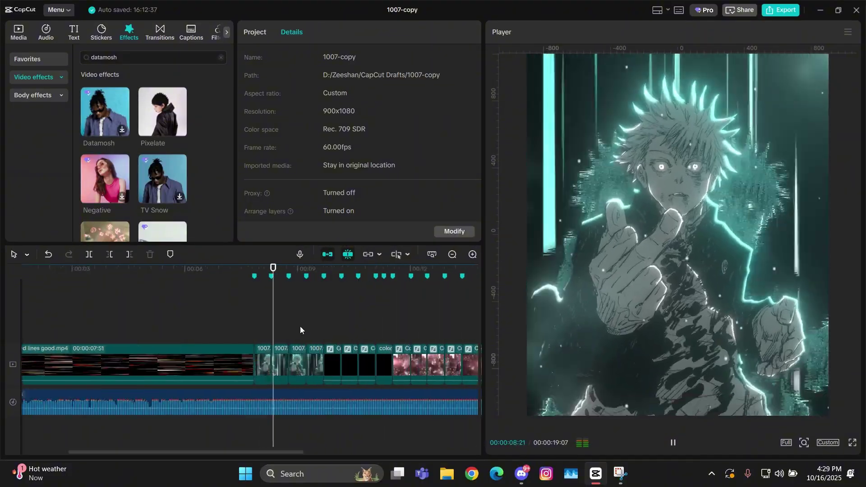
{"action": "left_click", "coordinate": [187, 325]}
{"action": "scroll", "coordinate": [187, 322], "scroll_direction": "up", "scroll_amount": 4}
{"action": "left_click_drag", "start_coordinate": [188, 322], "coordinate": [118, 322]}
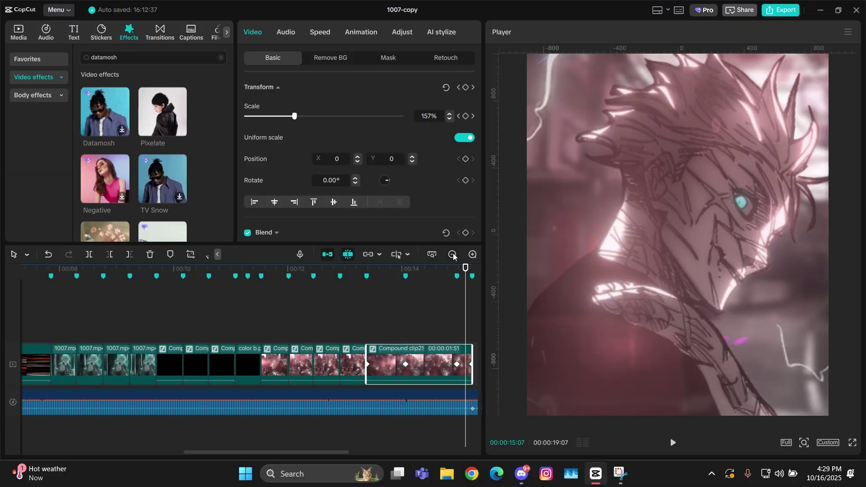
{"action": "left_click", "coordinate": [453, 254]}
{"action": "left_click", "coordinate": [262, 326]}
{"action": "key", "text": "space"}
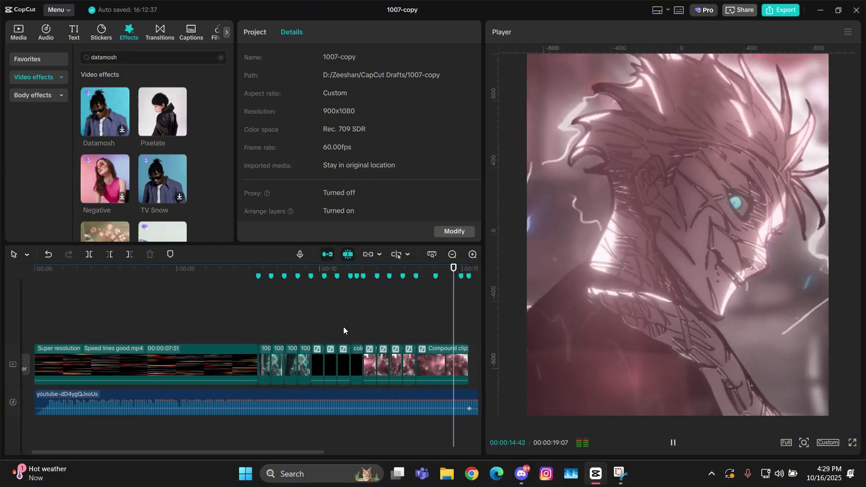
Step: Move the playhead to the start of the first 1007.mp4 clip at 00:00:07:51
{"action": "left_click", "coordinate": [258, 322]}
{"action": "scroll", "coordinate": [302, 327], "scroll_direction": "up", "scroll_amount": 2}
{"action": "scroll", "coordinate": [302, 330], "scroll_direction": "up", "scroll_amount": 3}
{"action": "left_click", "coordinate": [188, 321]}
{"action": "scroll", "coordinate": [187, 322], "scroll_direction": "up", "scroll_amount": 1}
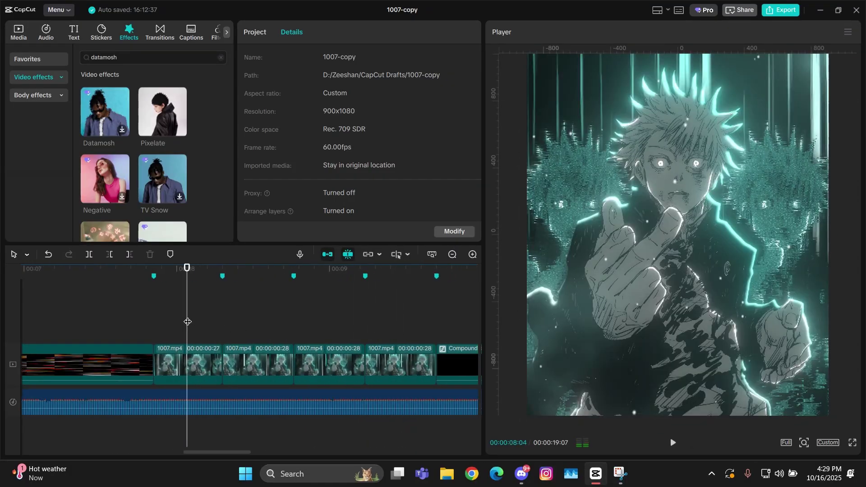
{"action": "scroll", "coordinate": [188, 322], "scroll_direction": "up", "scroll_amount": 2}
{"action": "left_click", "coordinate": [145, 318]}
{"action": "left_click", "coordinate": [118, 334]}
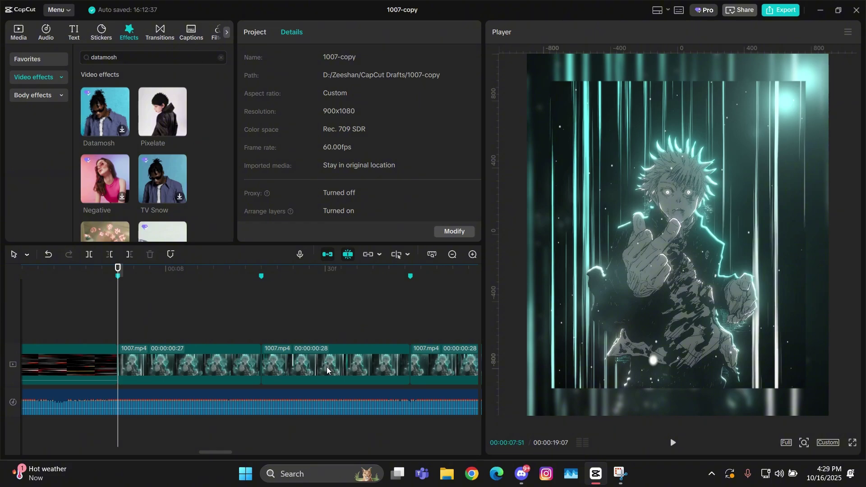
Step: Show the keyframe graph of the first 1007.mp4 clip and add a position keyframe at the clip's start
{"action": "left_click", "coordinate": [193, 366]}
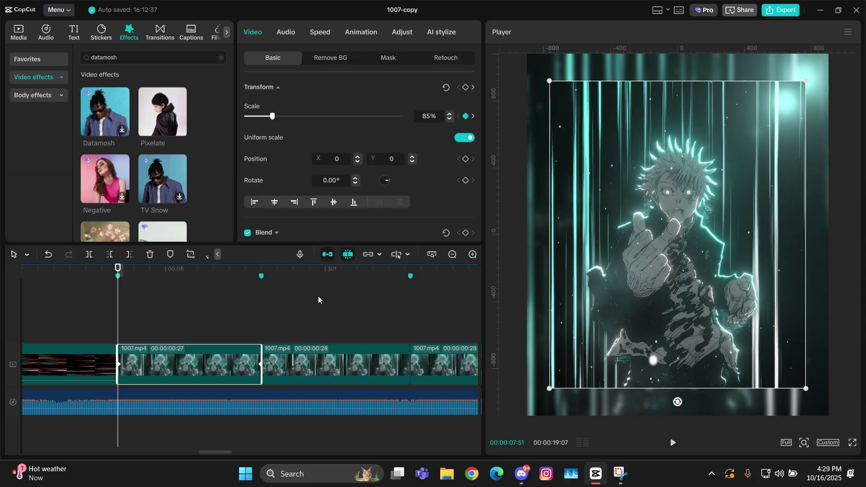
{"action": "key", "text": "alt+k"}
{"action": "scroll", "coordinate": [319, 298], "scroll_direction": "up", "scroll_amount": 3}
{"action": "scroll", "coordinate": [281, 361], "scroll_direction": "up", "scroll_amount": 1}
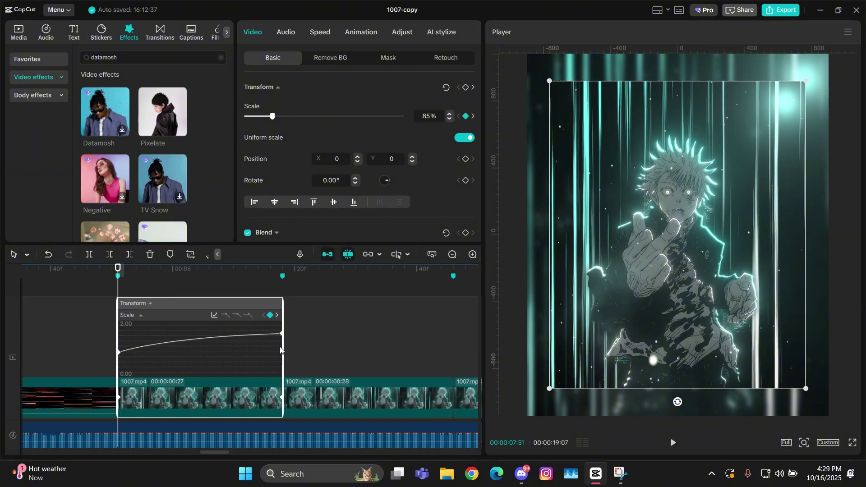
{"action": "left_click", "coordinate": [466, 159]}
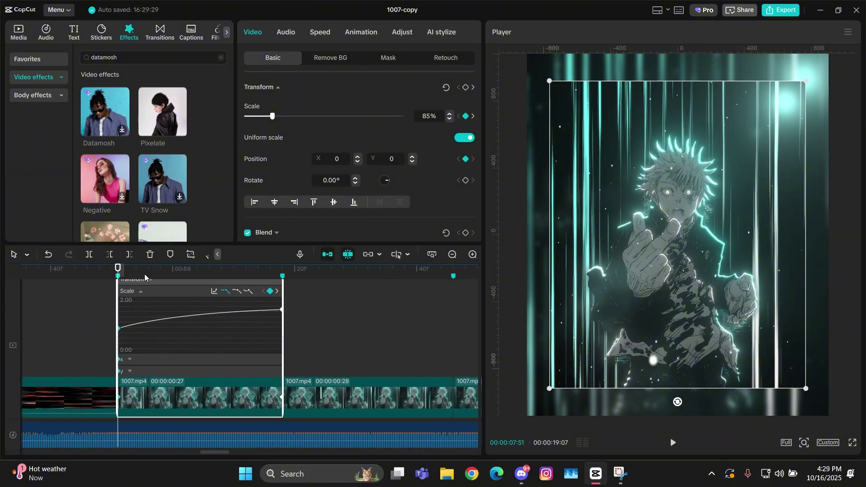
Step: Add position keyframes to the clip at 00:00:07:52 and 00:00:07:54
{"action": "key", "text": "Right"}
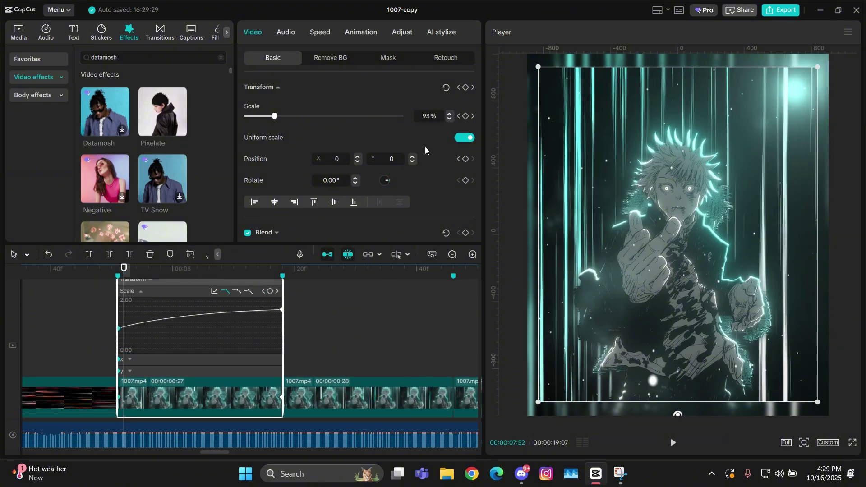
{"action": "key", "text": "Right"}
{"action": "key", "text": "Right"}
{"action": "left_click", "coordinate": [466, 161]}
{"action": "right_click", "coordinate": [466, 162]}
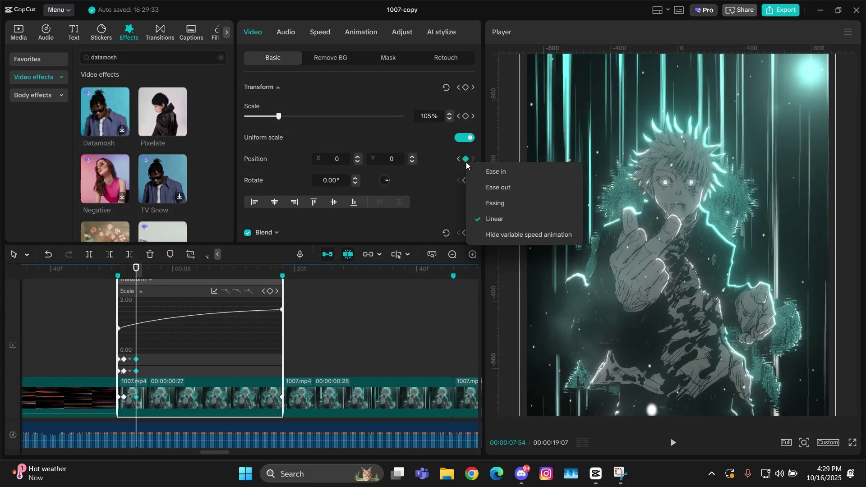
{"action": "left_click", "coordinate": [445, 172]}
Step: Add a position keyframe to the clip at 00:00:07:59
{"action": "key", "text": "Right"}
{"action": "key", "text": "Right"}
{"action": "key", "text": "Right"}
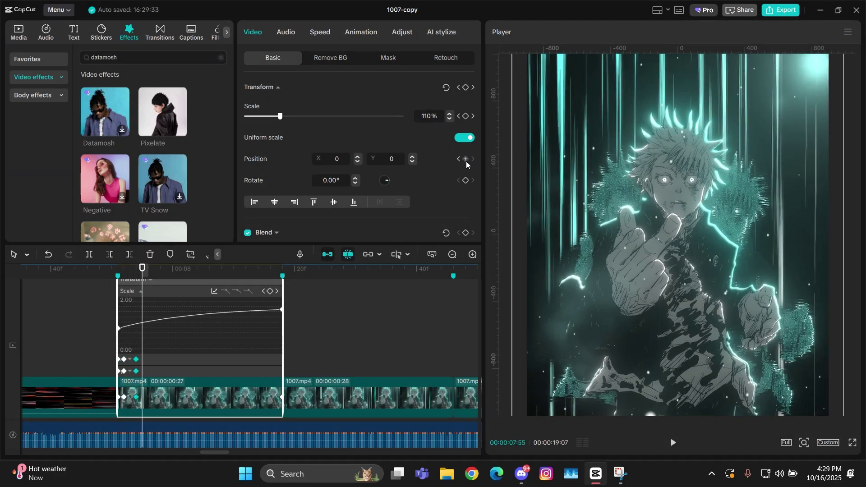
{"action": "key", "text": "Right"}
{"action": "key", "text": "Right"}
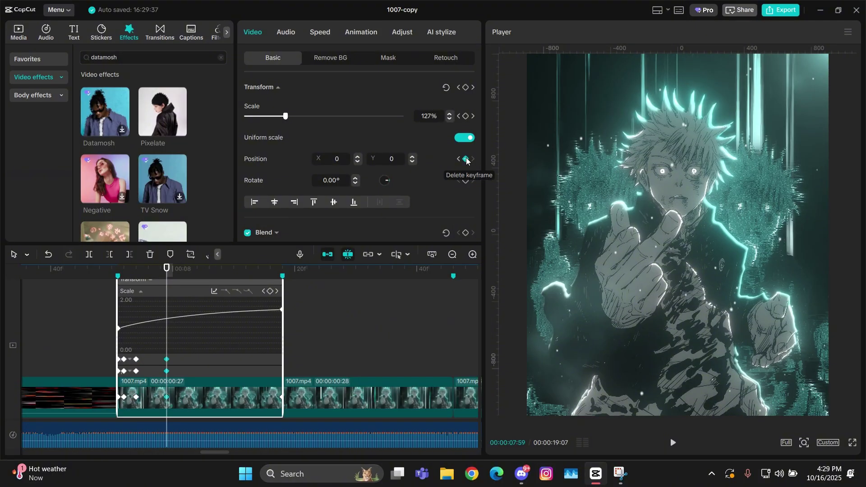
Step: Add another position keyframe seven frames after the one at 00:00:07:59
{"action": "key", "text": "Right"}
{"action": "key", "text": "Right"}
{"action": "key", "text": "Right"}
{"action": "key", "text": "Right"}
{"action": "key", "text": "Right"}
{"action": "key", "text": "Right"}
{"action": "key", "text": "Right"}
{"action": "left_click", "coordinate": [466, 159]}
Step: Add a further position keyframe six frames after the previous one
{"action": "key", "text": "Right"}
{"action": "key", "text": "Right"}
{"action": "key", "text": "Right"}
{"action": "key", "text": "Right"}
{"action": "key", "text": "Right"}
{"action": "key", "text": "Right"}
{"action": "left_click", "coordinate": [466, 158]}
Step: Add position keyframes at 00:00:08:15 and at the end of the clip
{"action": "key", "text": "Right"}
{"action": "key", "text": "Right"}
{"action": "key", "text": "Right"}
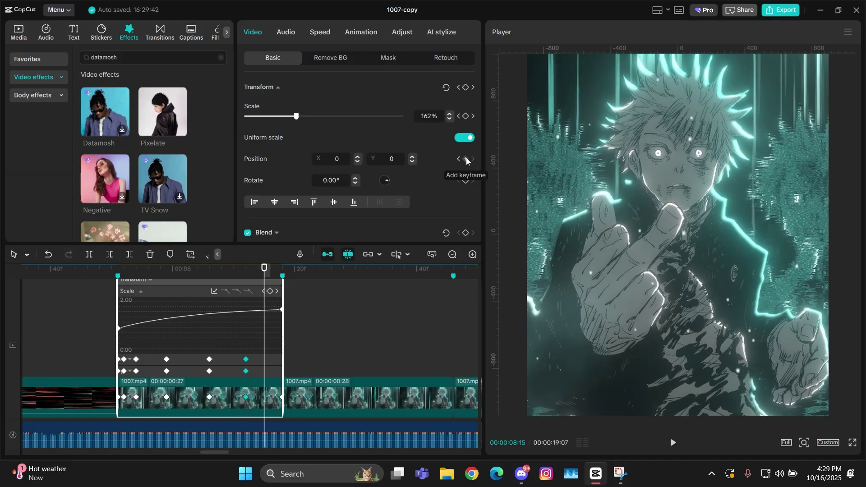
{"action": "left_click", "coordinate": [466, 159]}
{"action": "key", "text": "Right"}
{"action": "key", "text": "Left"}
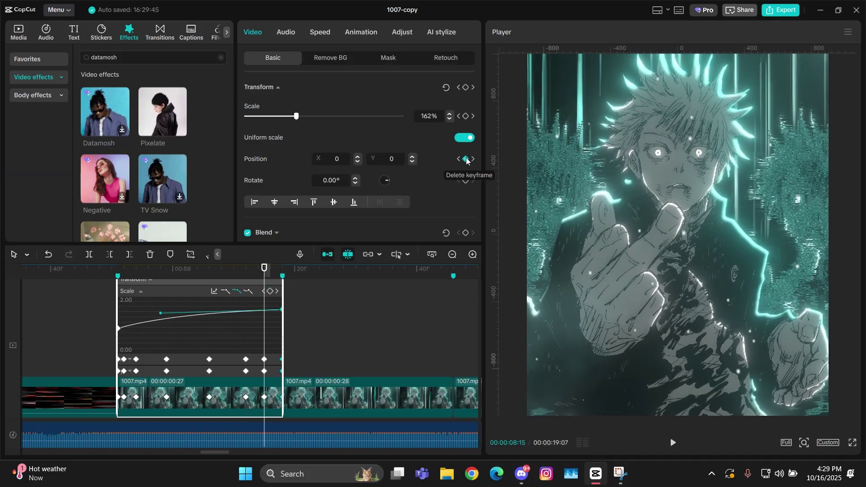
Step: Replace the position keyframe at 00:00:08:15 with one placed a frame further along
{"action": "left_click", "coordinate": [466, 159]}
{"action": "key", "text": "Right"}
{"action": "left_click", "coordinate": [466, 159]}
{"action": "key", "text": "Left"}
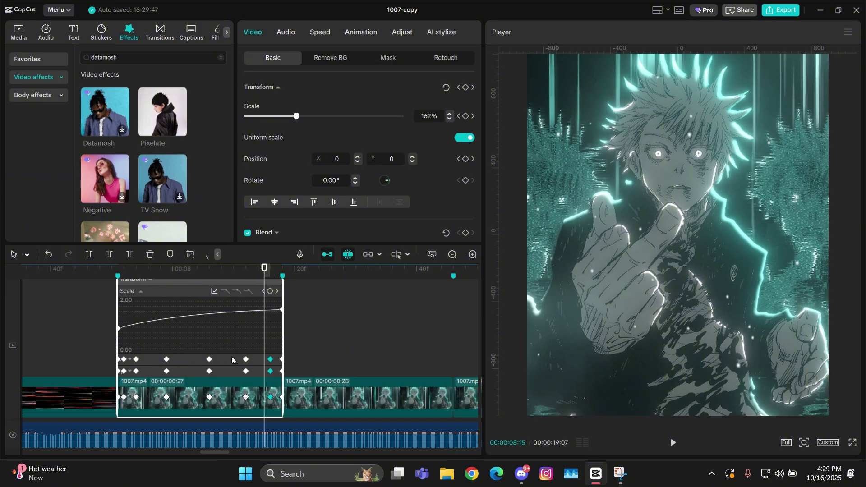
Step: Expand the clip's X position graph and select all of its keyframes
{"action": "left_click", "coordinate": [72, 299]}
{"action": "key", "text": "Down"}
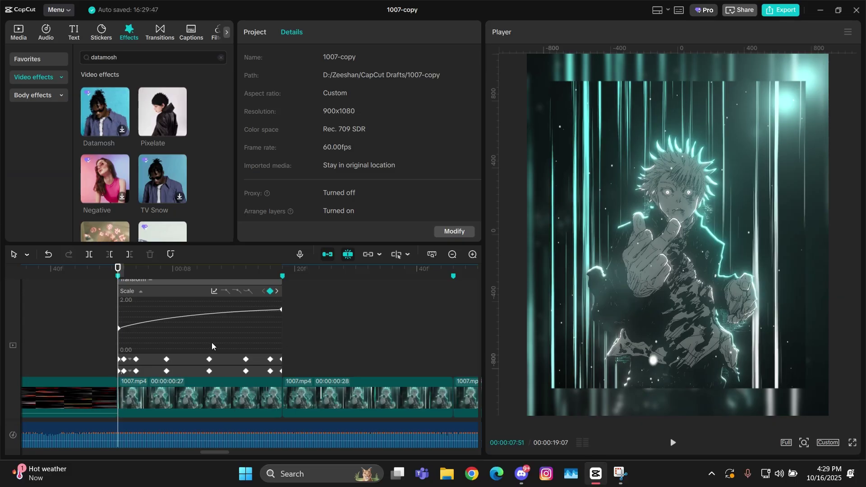
{"action": "scroll", "coordinate": [216, 356], "scroll_direction": "down", "scroll_amount": 3}
{"action": "left_click_drag", "start_coordinate": [34, 299], "coordinate": [282, 362]}
{"action": "scroll", "coordinate": [285, 298], "scroll_direction": "up", "scroll_amount": 1}
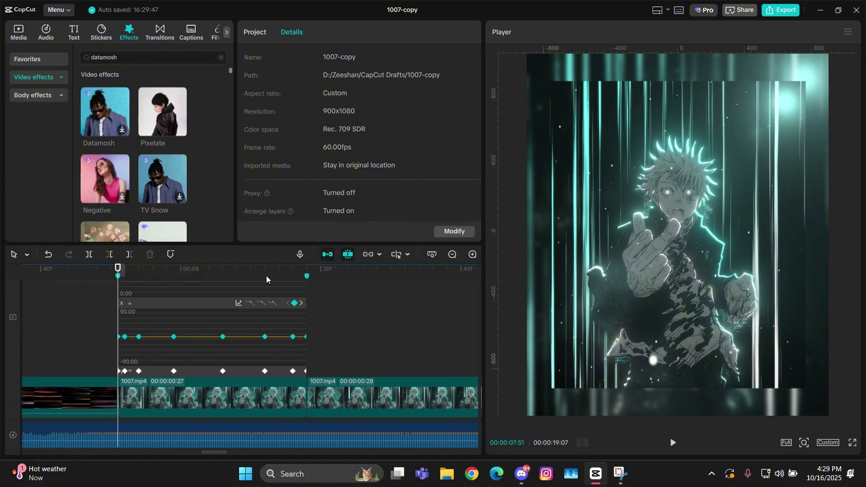
{"action": "scroll", "coordinate": [283, 306], "scroll_direction": "up", "scroll_amount": 1}
{"action": "left_click", "coordinate": [157, 343]}
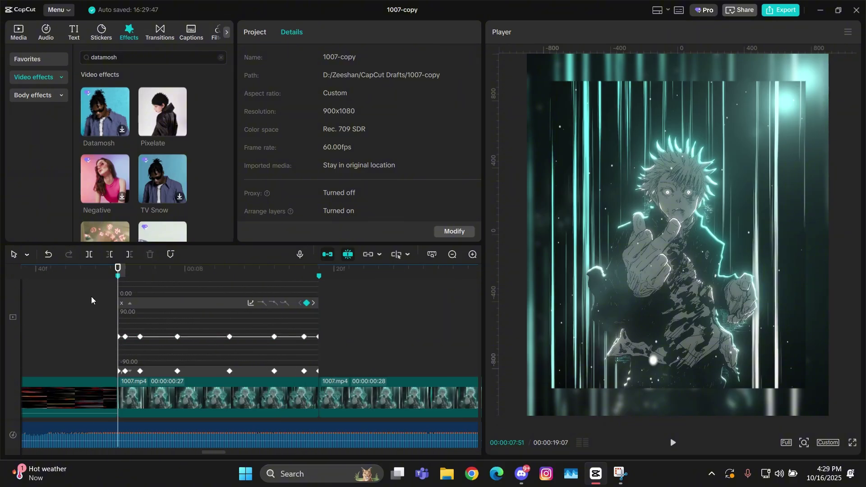
Step: Expand the clip's Y position graph and box-select groups of its middle keyframes
{"action": "left_click", "coordinate": [199, 390]}
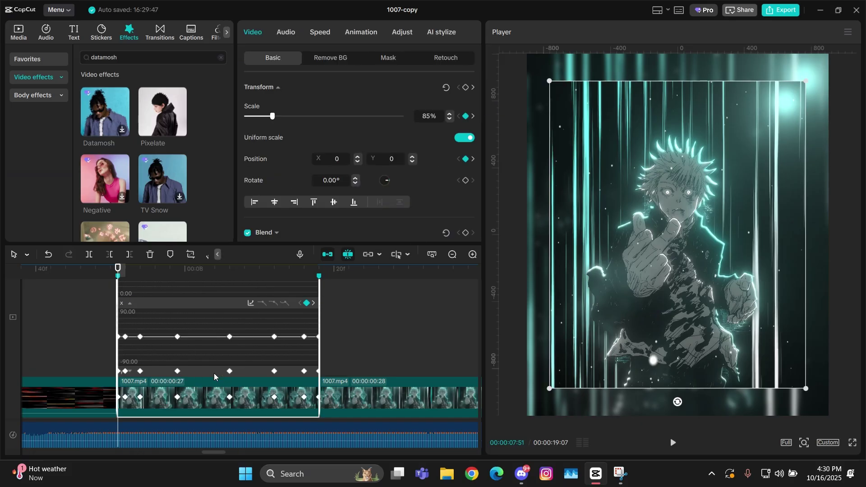
{"action": "left_click_drag", "start_coordinate": [160, 352], "coordinate": [58, 377]}
{"action": "left_click_drag", "start_coordinate": [327, 298], "coordinate": [247, 338]}
{"action": "scroll", "coordinate": [193, 348], "scroll_direction": "down", "scroll_amount": 2}
{"action": "left_click_drag", "start_coordinate": [163, 370], "coordinate": [253, 321]}
{"action": "left_click_drag", "start_coordinate": [283, 364], "coordinate": [200, 320]}
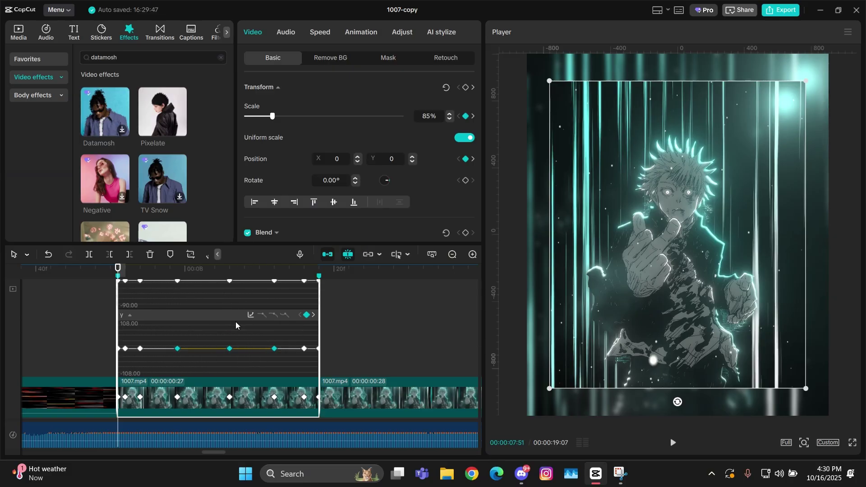
{"action": "scroll", "coordinate": [229, 366], "scroll_direction": "up", "scroll_amount": 2}
{"action": "left_click_drag", "start_coordinate": [160, 319], "coordinate": [102, 354]}
{"action": "left_click_drag", "start_coordinate": [179, 351], "coordinate": [272, 317]}
{"action": "left_click_drag", "start_coordinate": [179, 350], "coordinate": [272, 354]}
Step: Set the first position keyframe to X 100 and Y 100, and lower the second X graph keyframe to about -93
{"action": "scroll", "coordinate": [231, 345], "scroll_direction": "up", "scroll_amount": 2}
{"action": "left_click", "coordinate": [337, 163]}
{"action": "type", "text": "100"}
{"action": "key", "text": "Return"}
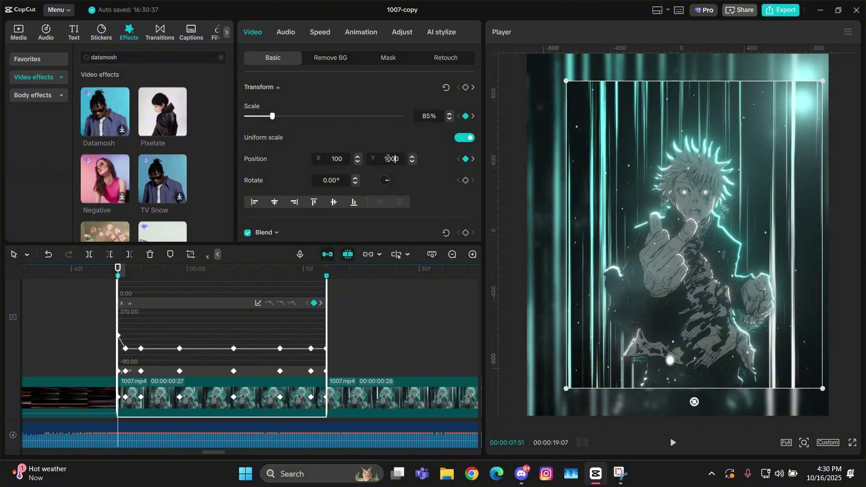
{"action": "left_click", "coordinate": [387, 159]}
{"action": "type", "text": "0"}
{"action": "key", "text": "Return"}
{"action": "scroll", "coordinate": [242, 340], "scroll_direction": "up", "scroll_amount": 2}
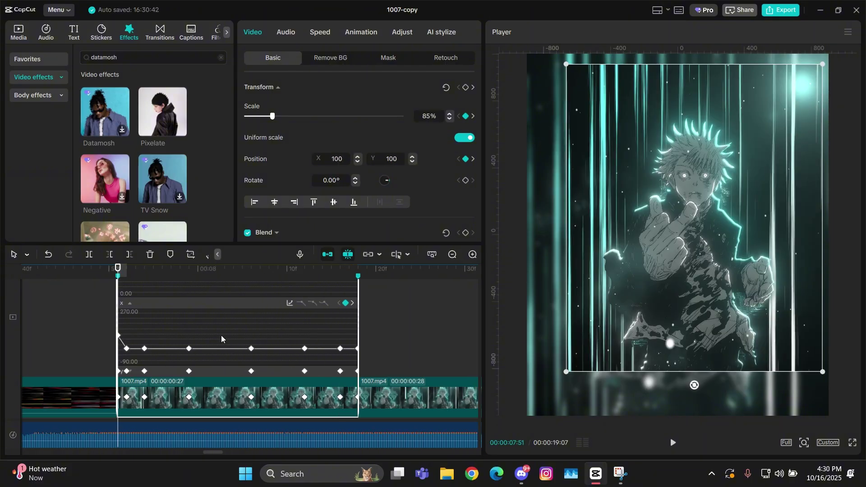
{"action": "left_click_drag", "start_coordinate": [126, 349], "coordinate": [126, 362]}
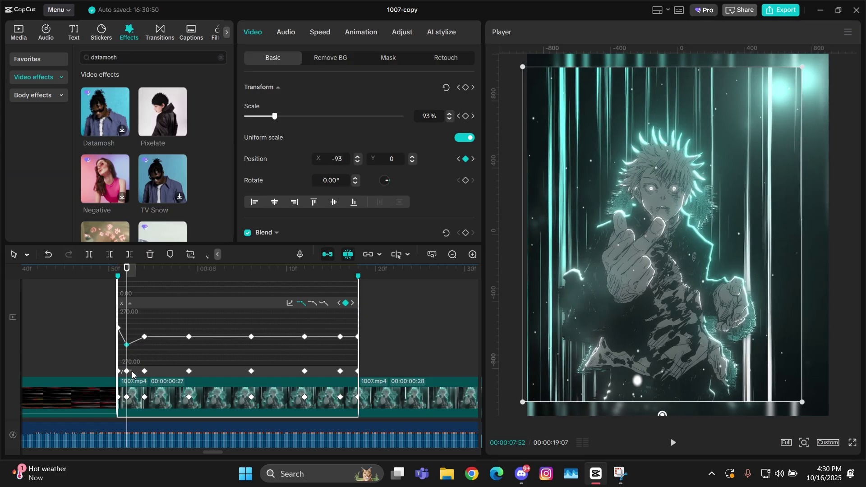
Step: Thin and reshape the Y graph keyframes into a shrinking zigzag, with the second-to-last at about 23 and the last at -70
{"action": "left_click", "coordinate": [133, 373]}
{"action": "left_click_drag", "start_coordinate": [127, 348], "coordinate": [206, 347]}
{"action": "left_click_drag", "start_coordinate": [202, 346], "coordinate": [296, 373]}
{"action": "left_click", "coordinate": [144, 364]}
{"action": "key", "text": "Delete"}
{"action": "left_click_drag", "start_coordinate": [340, 348], "coordinate": [332, 347]}
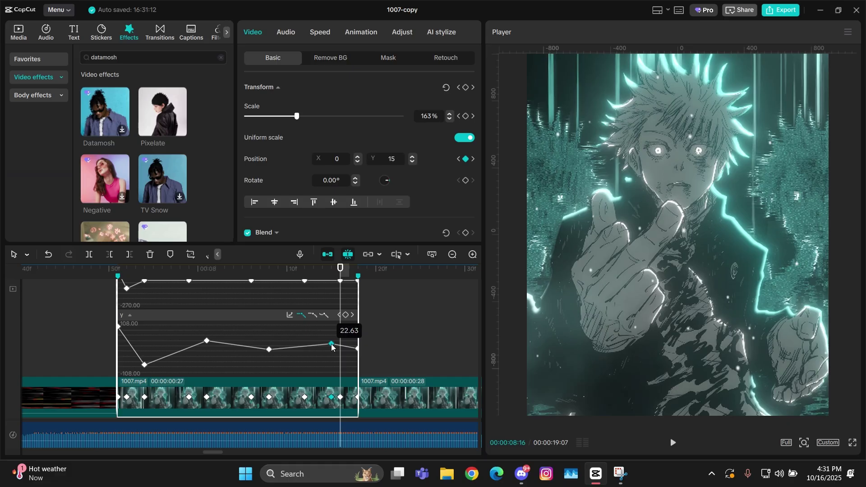
{"action": "left_click", "coordinate": [401, 276]}
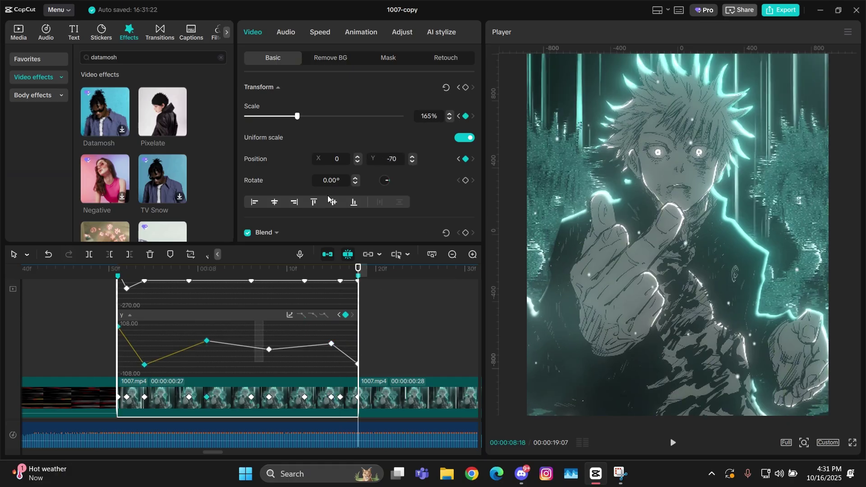
Step: Shape the X graph keyframes into a shrinking zigzag, with the fifth at about 26 and the last at -40
{"action": "left_click", "coordinate": [152, 318]}
{"action": "left_click_drag", "start_coordinate": [145, 337], "coordinate": [189, 341]}
{"action": "left_click_drag", "start_coordinate": [251, 338], "coordinate": [251, 339]}
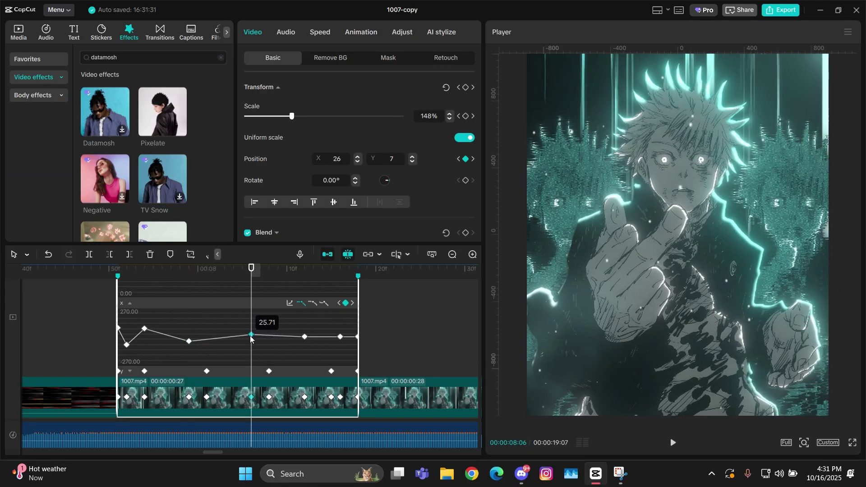
{"action": "left_click_drag", "start_coordinate": [306, 341], "coordinate": [338, 335]}
{"action": "left_click", "coordinate": [352, 303]}
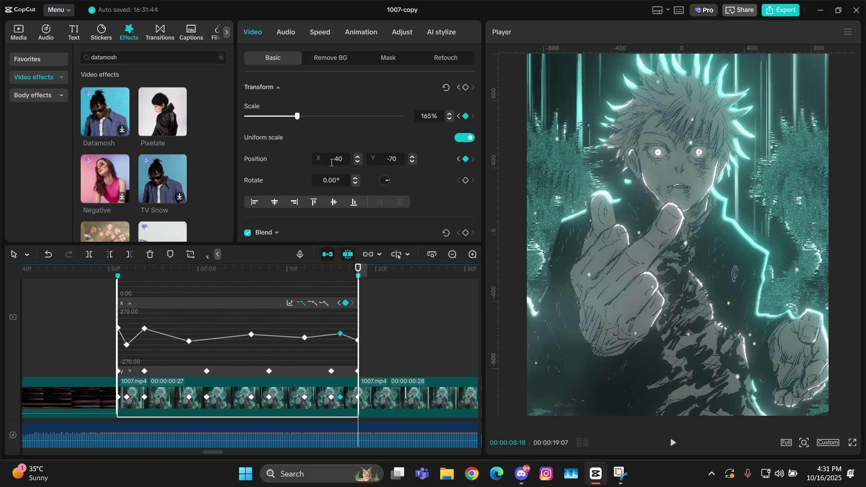
Step: Play the edited section briefly and return the playhead to the start of the first 1007.mp4 clip
{"action": "left_click", "coordinate": [230, 347]}
{"action": "key", "text": "Up"}
{"action": "key", "text": "space"}
{"action": "key", "text": "Up"}
{"action": "key", "text": "Up"}
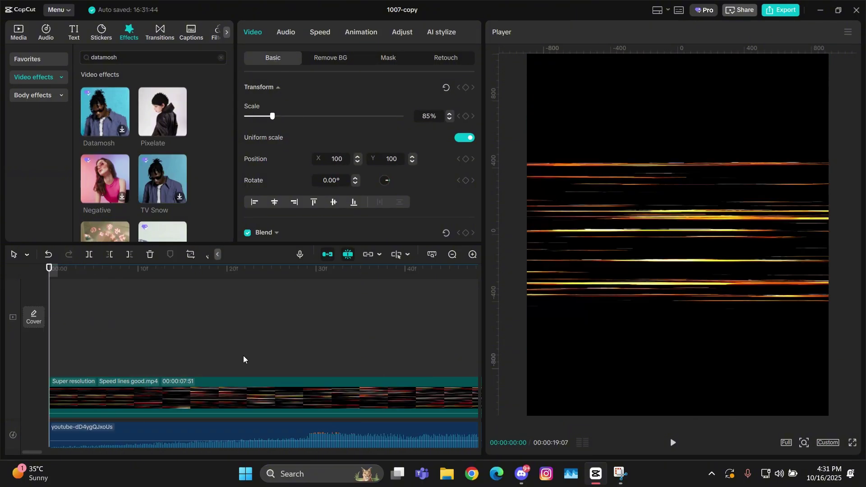
{"action": "key", "text": "Down"}
{"action": "scroll", "coordinate": [213, 453], "scroll_direction": "right", "scroll_amount": 3}
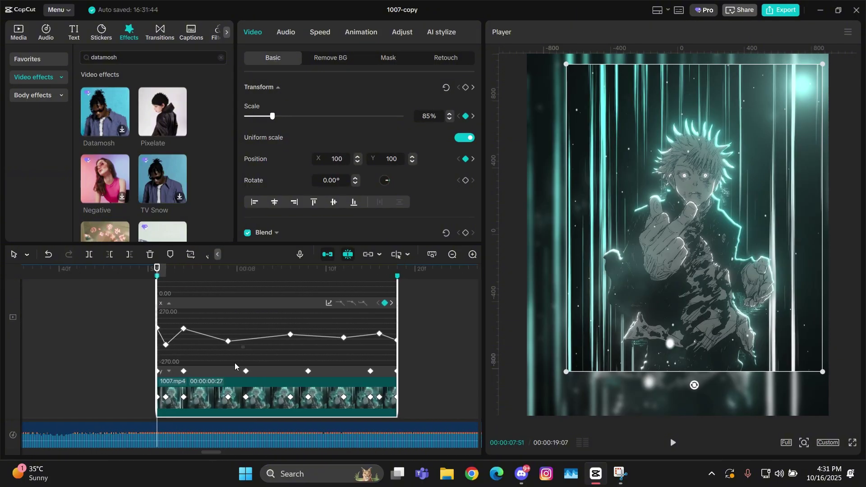
Step: Smooth the X position graph by applying the curved easing preset to its keyframes
{"action": "left_click_drag", "start_coordinate": [207, 310], "coordinate": [161, 350]}
{"action": "key", "text": "Right"}
{"action": "key", "text": "Right"}
{"action": "key", "text": "Right"}
{"action": "key", "text": "Left"}
{"action": "key", "text": "Left"}
{"action": "left_click_drag", "start_coordinate": [248, 314], "coordinate": [201, 353]}
{"action": "left_click", "coordinate": [351, 303]}
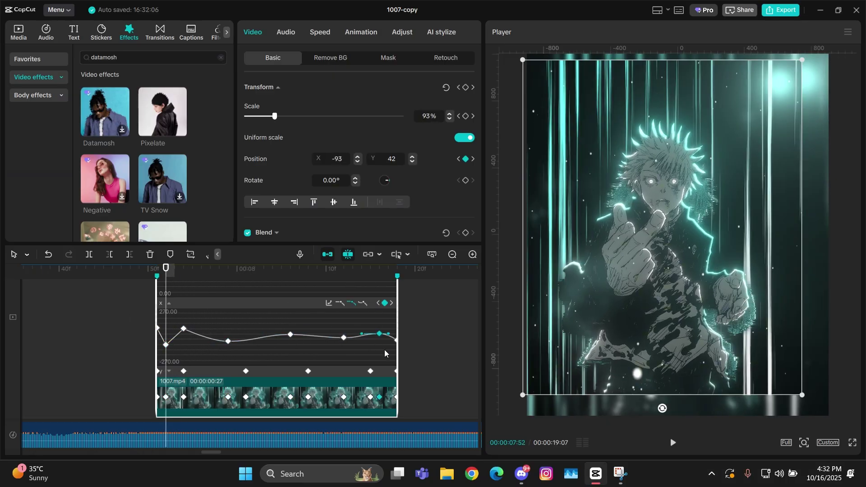
Step: Smooth the Y position graph with the same curved easing preset and close the clip's keyframe graphs
{"action": "scroll", "coordinate": [281, 365], "scroll_direction": "down", "scroll_amount": 2}
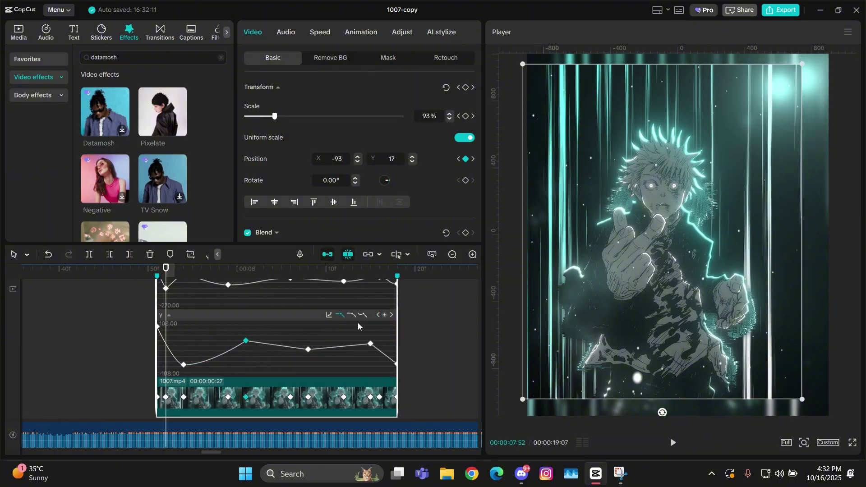
{"action": "left_click", "coordinate": [308, 349]}
{"action": "left_click", "coordinate": [352, 314]}
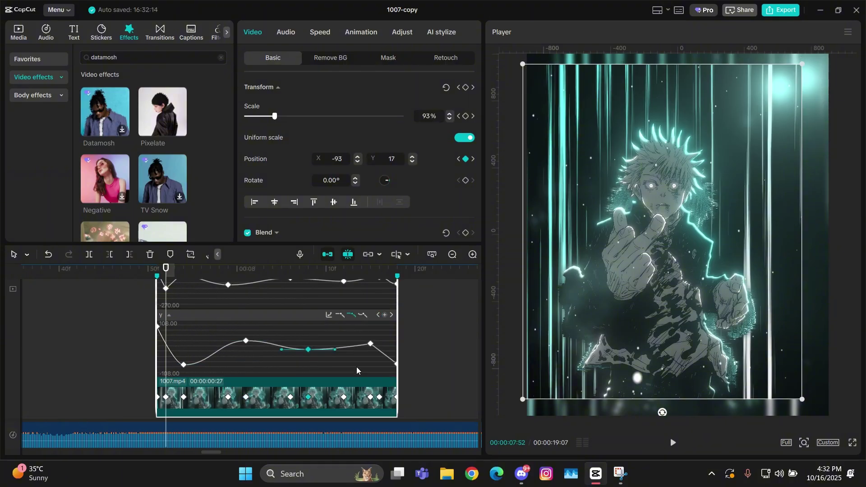
{"action": "left_click", "coordinate": [352, 314]}
{"action": "key", "text": "alt+k"}
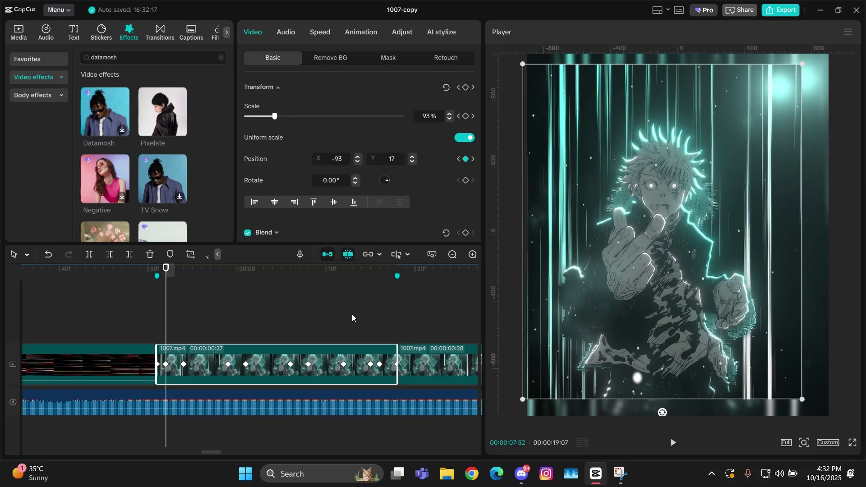
Step: Play the first 1007.mp4 clip repeatedly from 00:00:07:51 to check the shake motion
{"action": "key", "text": "Left"}
{"action": "left_click", "coordinate": [452, 254]}
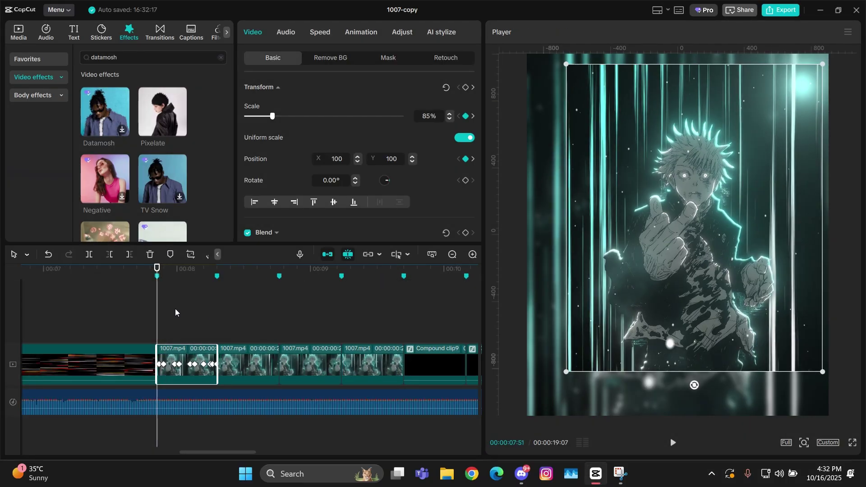
{"action": "key", "text": "space"}
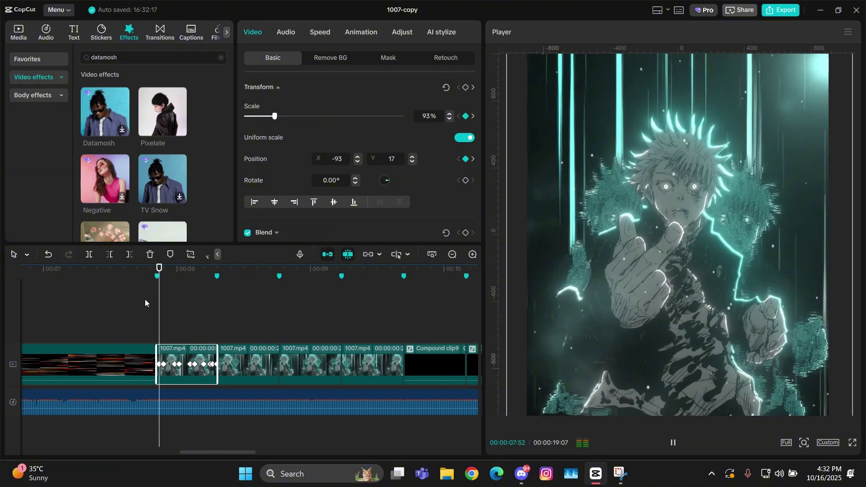
{"action": "left_click", "coordinate": [153, 298]}
{"action": "left_click", "coordinate": [157, 302]}
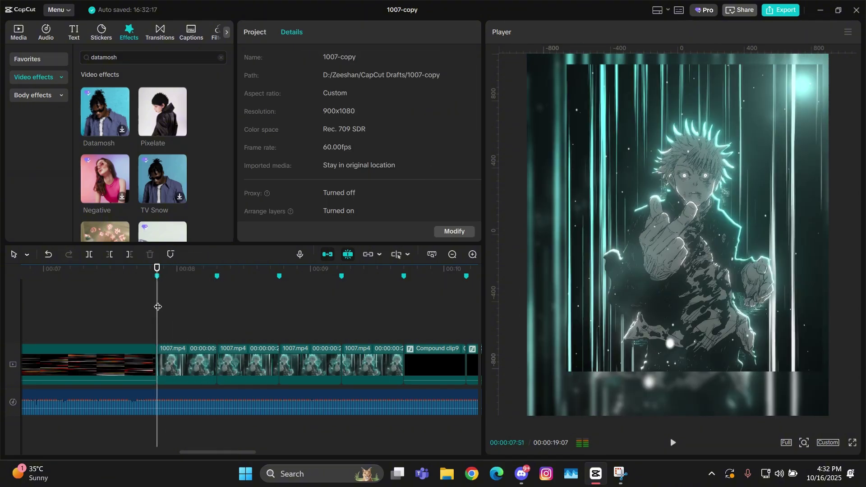
{"action": "left_click", "coordinate": [159, 303]}
{"action": "key", "text": "space"}
{"action": "left_click", "coordinate": [159, 308]}
{"action": "key", "text": "space"}
{"action": "left_click", "coordinate": [159, 308]}
{"action": "left_click", "coordinate": [159, 308]}
{"action": "left_click", "coordinate": [159, 307]}
{"action": "left_click", "coordinate": [159, 307]}
{"action": "left_click", "coordinate": [158, 307]}
{"action": "left_click", "coordinate": [161, 309]}
{"action": "left_click", "coordinate": [163, 309]}
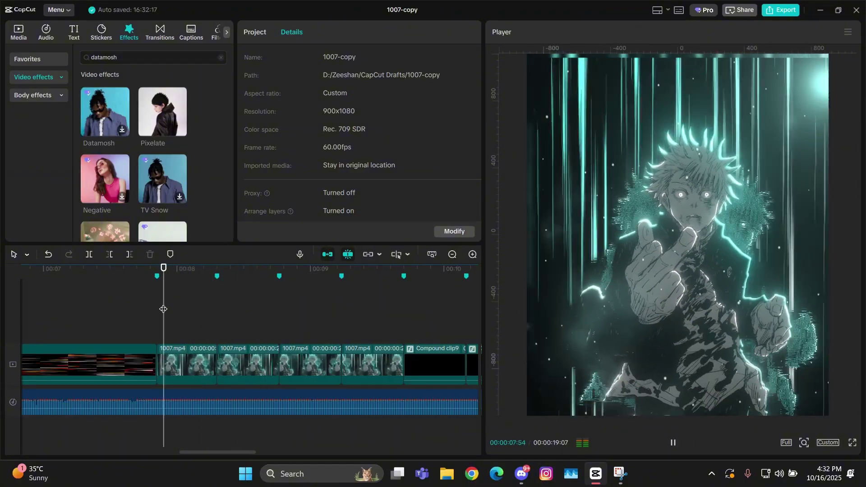
{"action": "key", "text": "space"}
Step: Copy all X position keyframes of the first 1007.mp4 clip and paste them onto the second clip at 00:00:08:18
{"action": "scroll", "coordinate": [188, 319], "scroll_direction": "up", "scroll_amount": 3}
{"action": "left_click", "coordinate": [203, 360]}
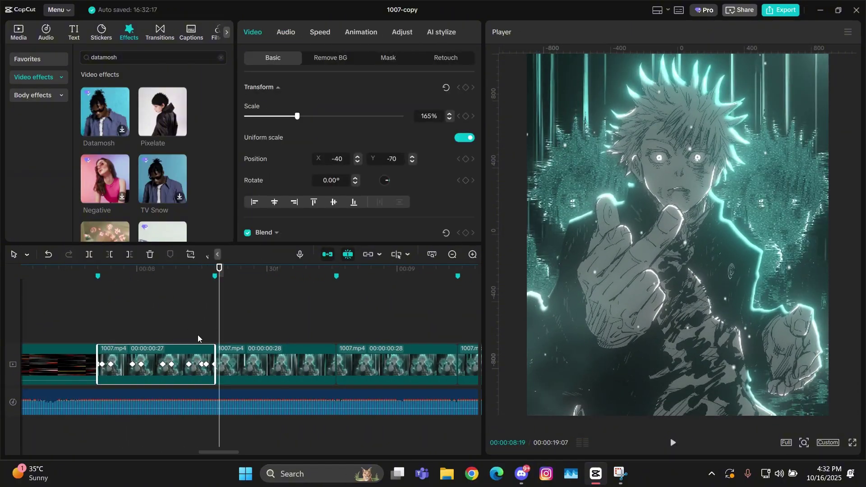
{"action": "key", "text": "alt+k"}
{"action": "scroll", "coordinate": [202, 334], "scroll_direction": "up", "scroll_amount": 2}
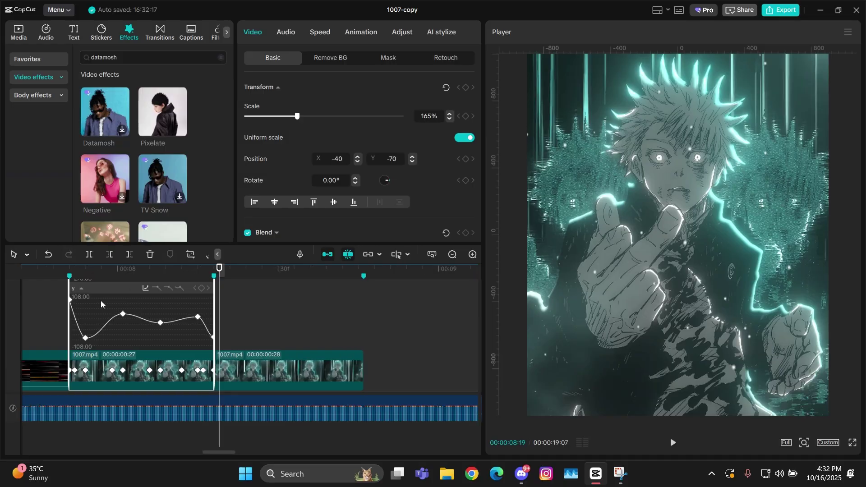
{"action": "left_click", "coordinate": [82, 288]}
{"action": "left_click", "coordinate": [254, 377]}
{"action": "scroll", "coordinate": [244, 361], "scroll_direction": "up", "scroll_amount": 1}
{"action": "left_click_drag", "start_coordinate": [183, 352], "coordinate": [77, 309]}
{"action": "left_click_drag", "start_coordinate": [318, 228], "coordinate": [273, 312]}
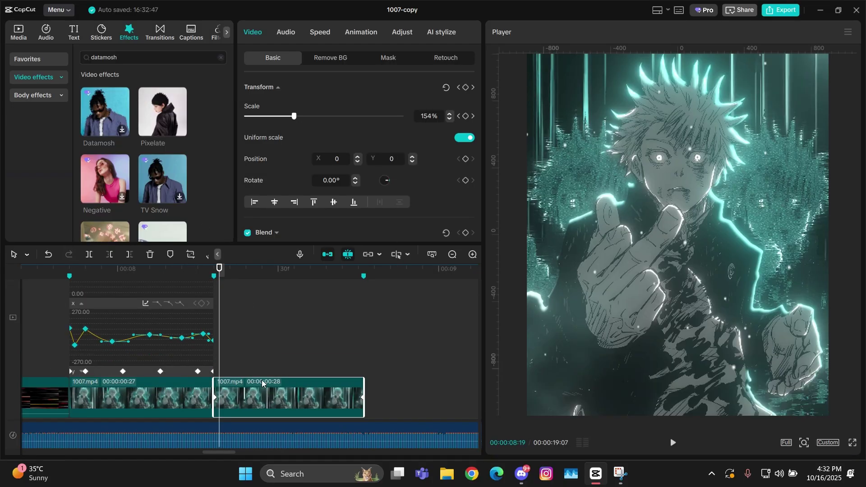
{"action": "key", "text": "Left"}
{"action": "mouse_move", "coordinate": [214, 271]}
{"action": "left_mouse_down"}
{"action": "mouse_move", "coordinate": [214, 281]}
{"action": "mouse_move", "coordinate": [230, 247]}
{"action": "mouse_move", "coordinate": [224, 267]}
{"action": "mouse_move", "coordinate": [214, 268]}
{"action": "left_mouse_up"}
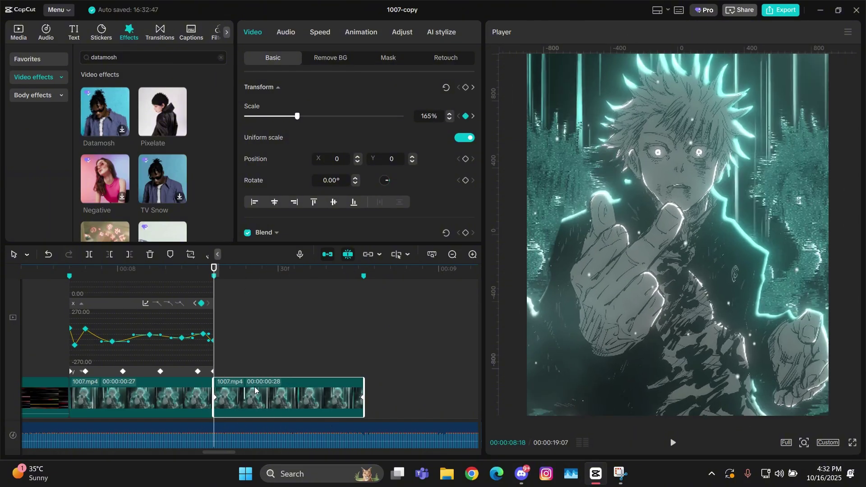
{"action": "key", "text": "ctrl+v"}
Step: Copy the first clip's Y position keyframes and paste them at the start of the second 1007.mp4 clip
{"action": "left_click", "coordinate": [174, 369]}
{"action": "key", "text": "ctrl+c"}
{"action": "key", "text": "ctrl+v"}
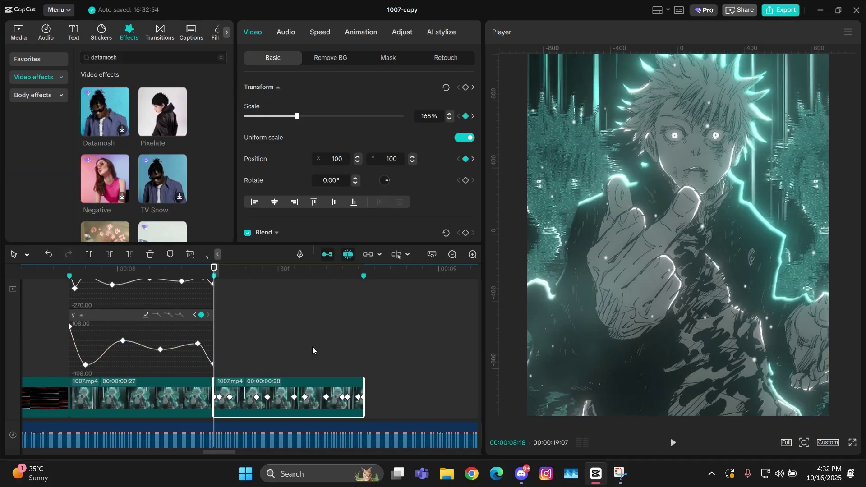
Step: Paste the Y position keyframes onto the third and fourth 1007.mp4 clips from their starts
{"action": "key", "text": "alt+k"}
{"action": "left_click", "coordinate": [91, 287]}
{"action": "left_click", "coordinate": [90, 280]}
{"action": "left_click", "coordinate": [102, 280]}
{"action": "left_click", "coordinate": [384, 315]}
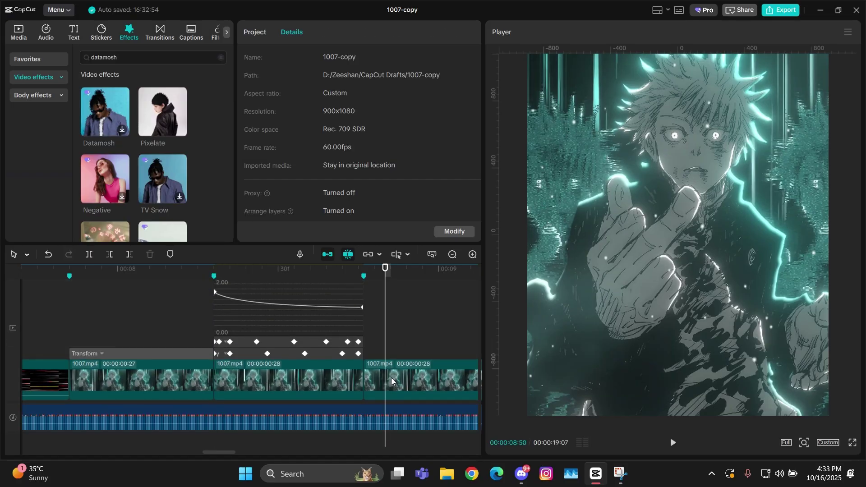
{"action": "left_click", "coordinate": [391, 379]}
{"action": "key", "text": "ctrl+v"}
{"action": "key", "text": "Down"}
{"action": "left_click", "coordinate": [383, 370]}
{"action": "key", "text": "ctrl+v"}
Step: Copy the second clip's X position keyframes and paste them onto the third and fourth 1007.mp4 clips
{"action": "key", "text": "Up"}
{"action": "key", "text": "Up"}
{"action": "left_click", "coordinate": [261, 341]}
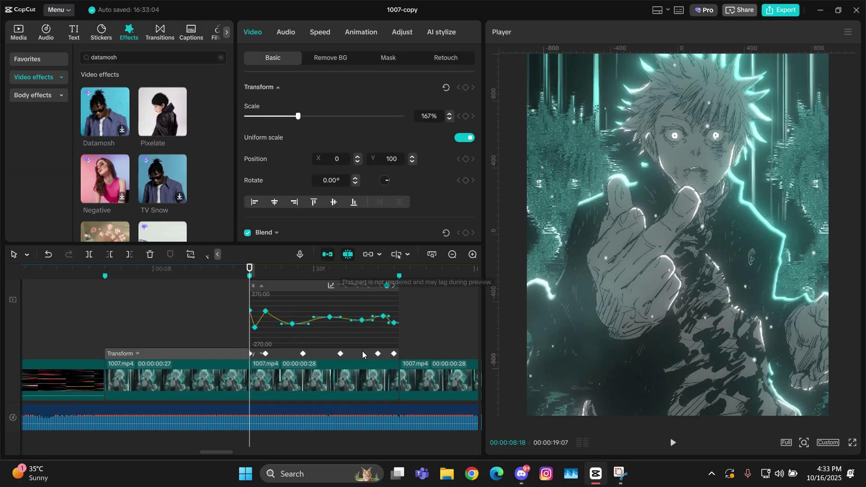
{"action": "left_click", "coordinate": [358, 373]}
{"action": "key", "text": "alt+k"}
{"action": "key", "text": "Down"}
{"action": "key", "text": "Down"}
{"action": "key", "text": "Up"}
{"action": "left_click", "coordinate": [174, 352]}
{"action": "key", "text": "ctrl+v"}
{"action": "key", "text": "Down"}
{"action": "left_click", "coordinate": [284, 362]}
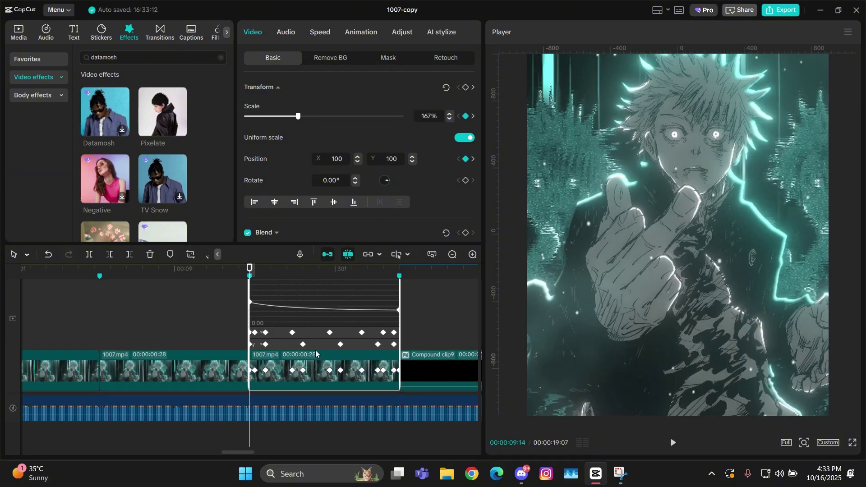
Step: Align the last X and Y position keyframes of the fourth and third 1007.mp4 clips with the clip ends
{"action": "left_click", "coordinate": [394, 344]}
{"action": "left_click", "coordinate": [219, 366]}
{"action": "left_click", "coordinate": [246, 332]}
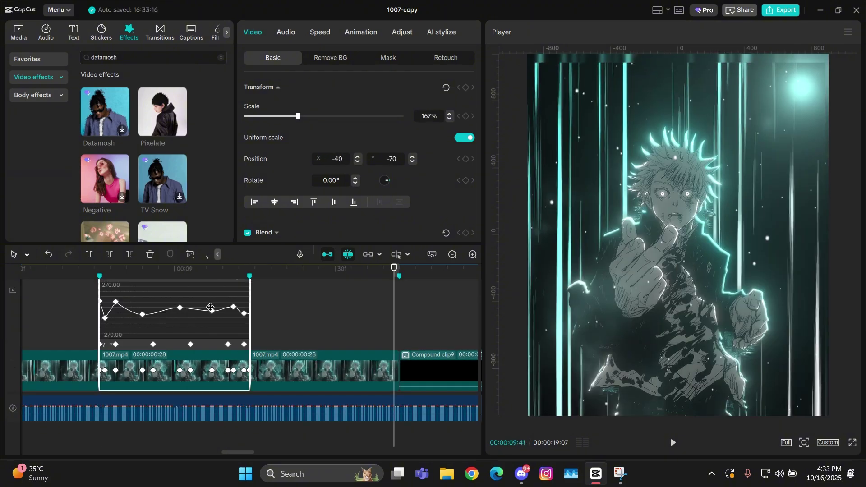
{"action": "left_click", "coordinate": [247, 333]}
{"action": "left_click", "coordinate": [245, 345]}
{"action": "key", "text": "alt+k"}
Step: Align the last X and Y position keyframes of the second 1007.mp4 clip with the clip's end
{"action": "key", "text": "Up"}
{"action": "key", "text": "Up"}
{"action": "left_click", "coordinate": [275, 362]}
{"action": "key", "text": "ctrl+v"}
{"action": "key", "text": "alt+k"}
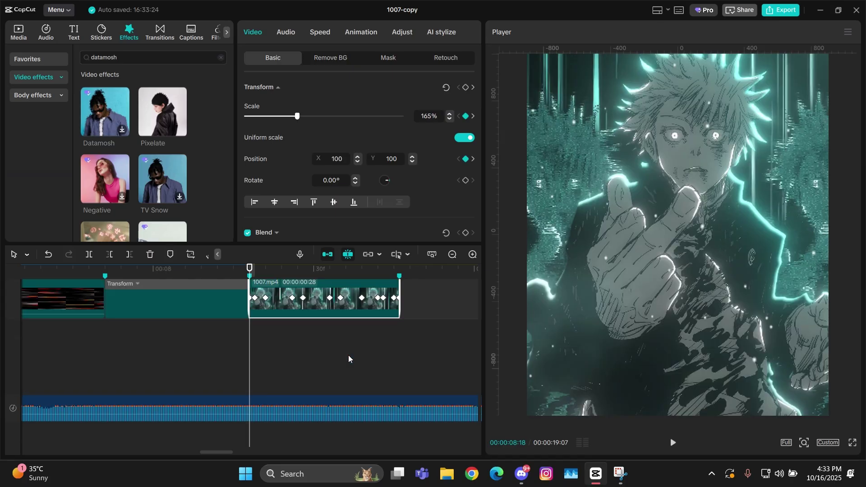
{"action": "left_click", "coordinate": [395, 382]}
{"action": "key", "text": "alt+k"}
{"action": "left_click", "coordinate": [395, 333]}
Step: Combine the four 1007.mp4 clips into one compound clip
{"action": "key", "text": "ctrl+minus"}
{"action": "key", "text": "ctrl+minus"}
{"action": "left_click_drag", "start_coordinate": [440, 323], "coordinate": [346, 374]}
{"action": "key", "text": "alt+g"}
Step: Apply motion blur to the compound clip with Blur set to 45 and inspect the blurred frame up close
{"action": "scroll", "coordinate": [433, 176], "scroll_direction": "down", "scroll_amount": 10}
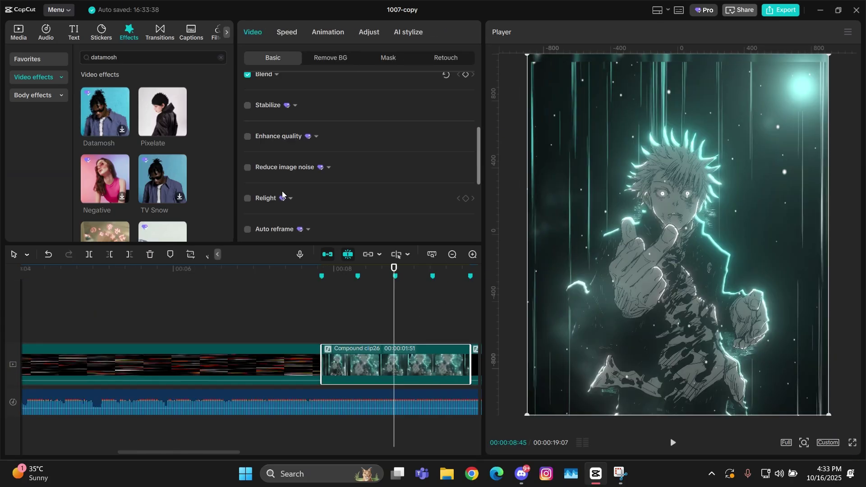
{"action": "left_click", "coordinate": [247, 193]}
{"action": "left_click", "coordinate": [315, 217]}
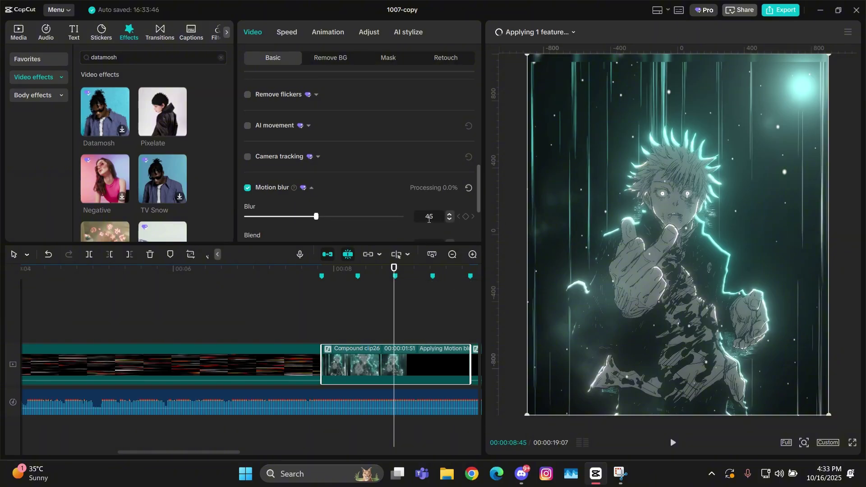
{"action": "scroll", "coordinate": [428, 220], "scroll_direction": "down", "scroll_amount": 2}
{"action": "scroll", "coordinate": [673, 195], "scroll_direction": "up", "scroll_amount": 4}
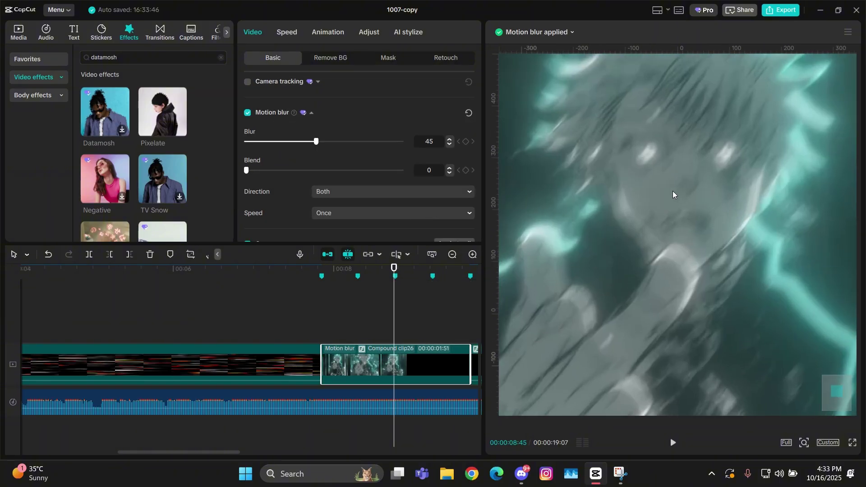
{"action": "scroll", "coordinate": [673, 194], "scroll_direction": "down", "scroll_amount": 4}
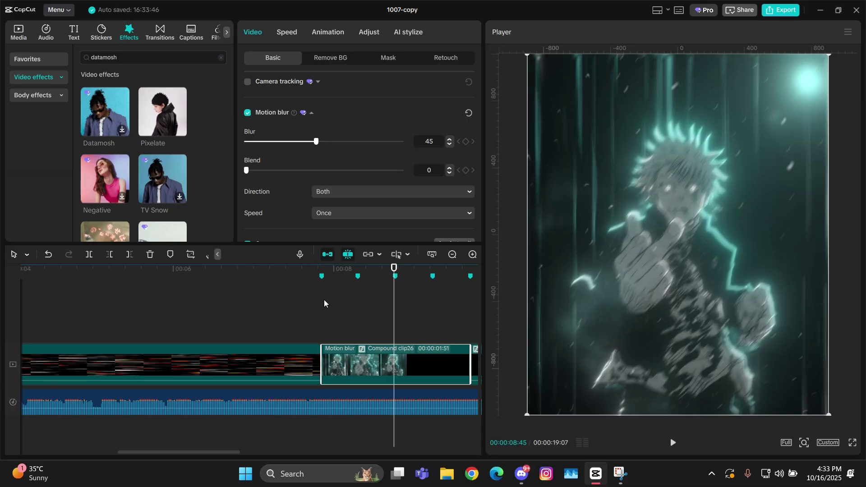
Step: Play the compound clip from its start to review the shake with motion blur
{"action": "left_click", "coordinate": [451, 255]}
{"action": "left_click", "coordinate": [354, 297]}
{"action": "key", "text": "space"}
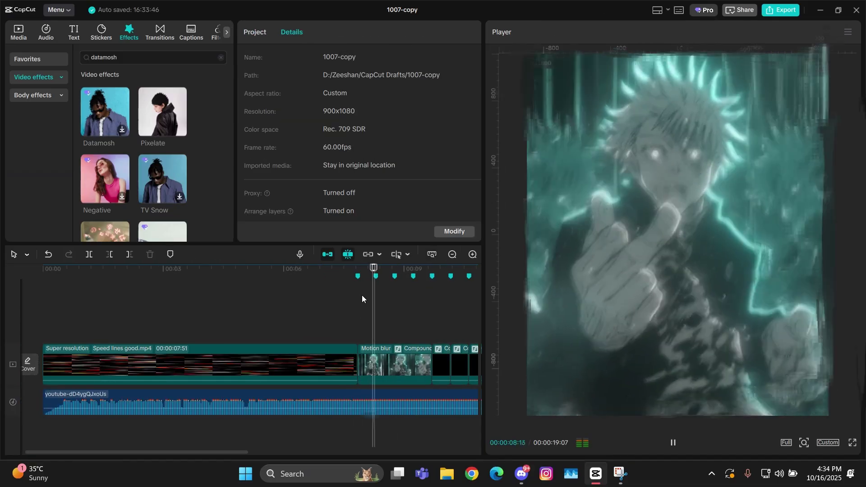
{"action": "left_click", "coordinate": [361, 298]}
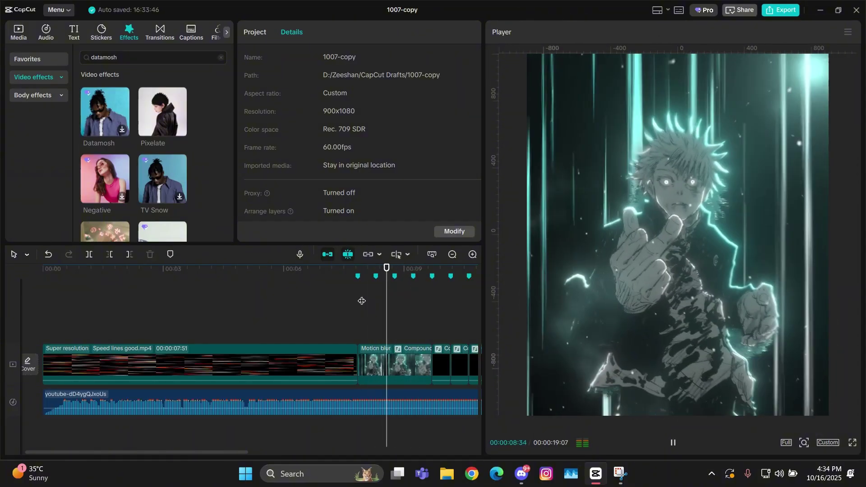
{"action": "left_click", "coordinate": [362, 300]}
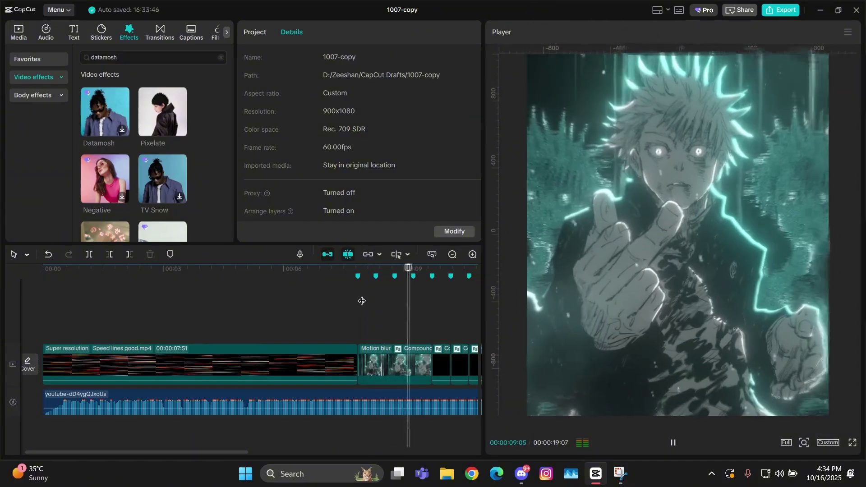
{"action": "left_click", "coordinate": [362, 301]}
{"action": "left_click", "coordinate": [362, 300]}
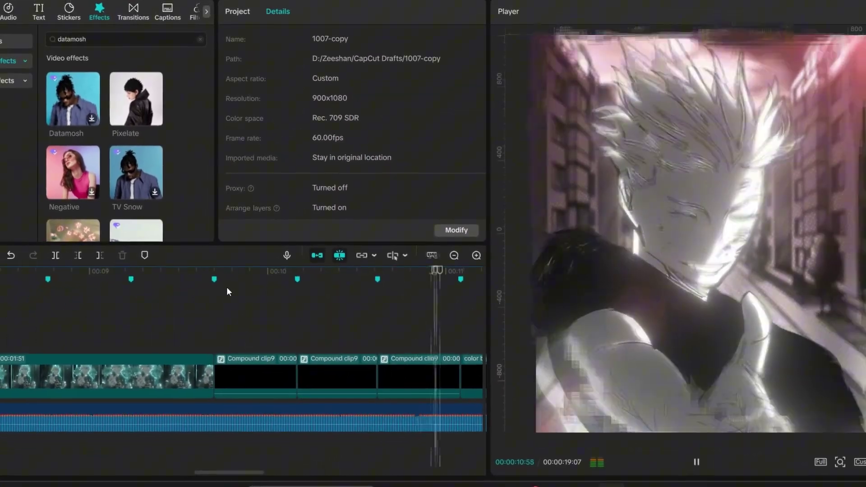
Step: Play the consecutive Compound clip9 segments from the start of the first one
{"action": "left_click", "coordinate": [226, 291]}
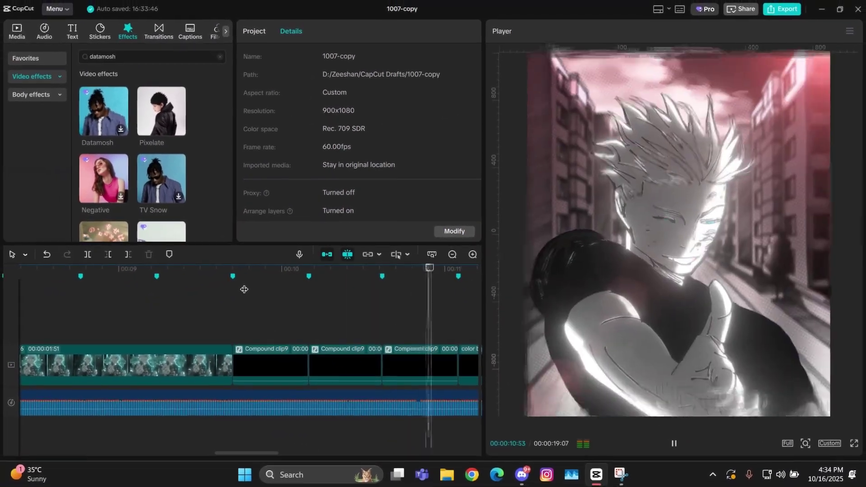
{"action": "left_click", "coordinate": [244, 289]}
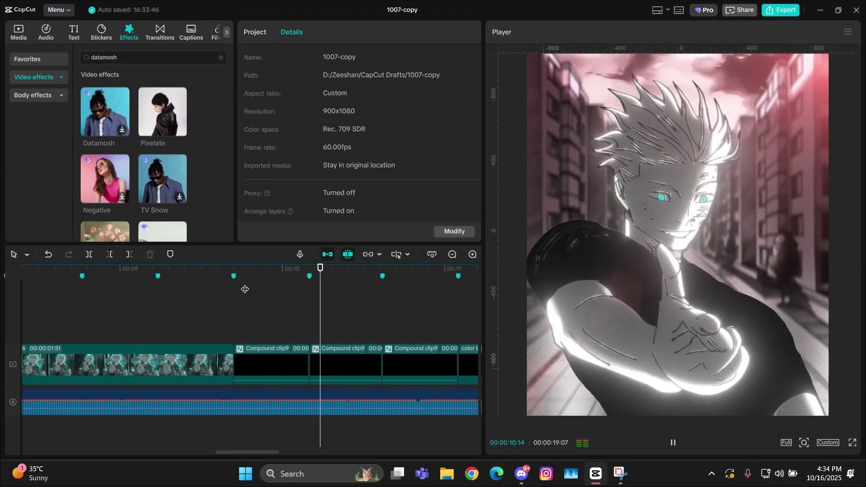
{"action": "left_click", "coordinate": [244, 289]}
Step: Add Position keyframes to the first Compound clip9 at its first frame (09:42) and one frame after it
{"action": "left_click", "coordinate": [294, 354]}
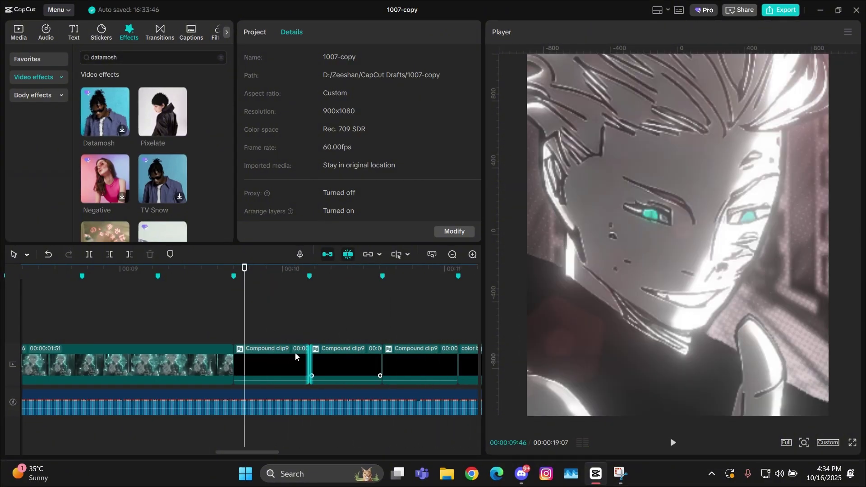
{"action": "left_click", "coordinate": [233, 289]}
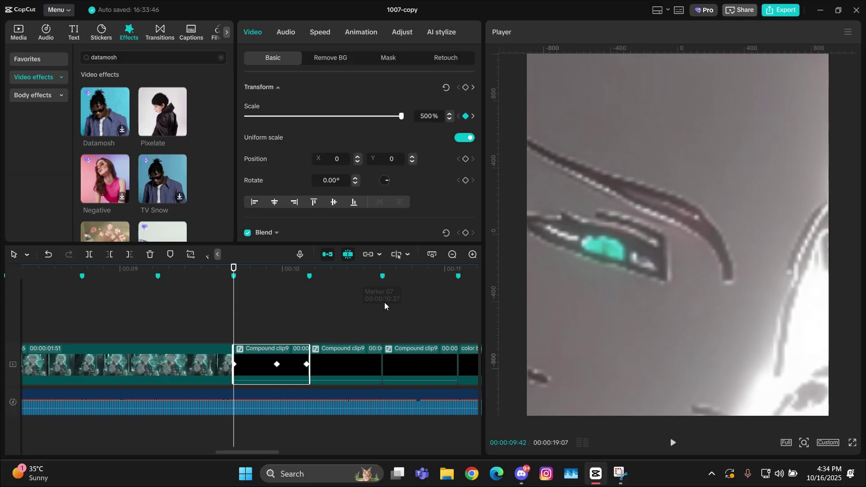
{"action": "scroll", "coordinate": [385, 307], "scroll_direction": "up", "scroll_amount": 1}
{"action": "left_click", "coordinate": [465, 161]}
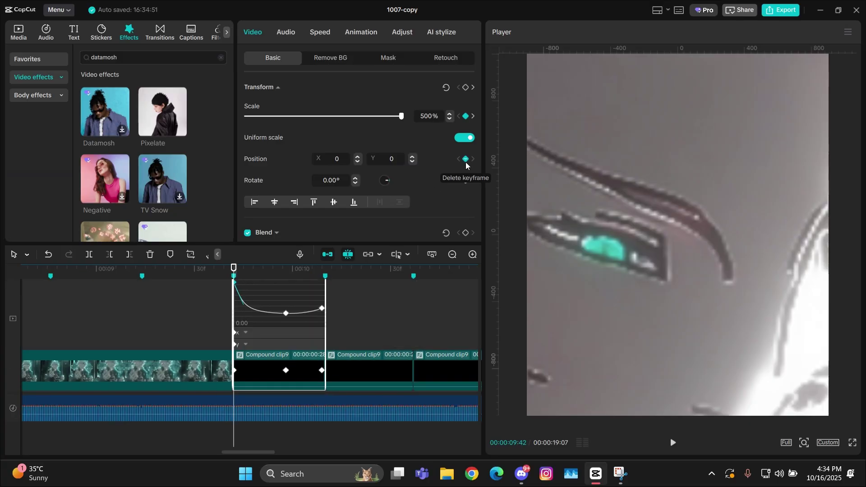
{"action": "scroll", "coordinate": [375, 306], "scroll_direction": "up", "scroll_amount": 2}
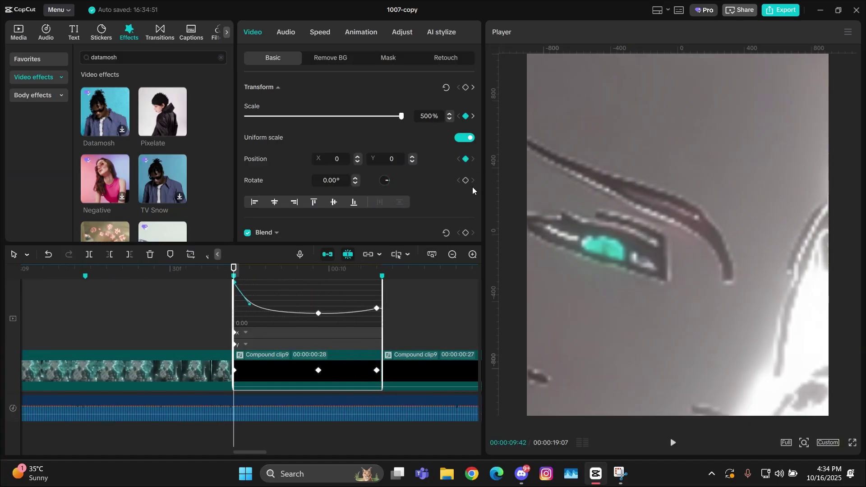
{"action": "key", "text": "Right"}
{"action": "key", "text": "Right"}
{"action": "key", "text": "Left"}
{"action": "left_click", "coordinate": [468, 159]}
Step: Add Position keyframes to the first Compound clip9 at 09:46 and 09:55
{"action": "key", "text": "Right"}
{"action": "key", "text": "Right"}
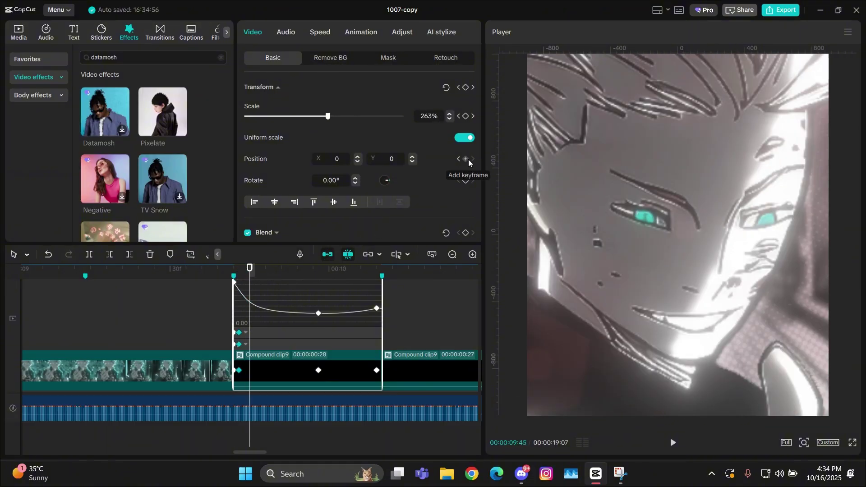
{"action": "key", "text": "Right"}
{"action": "left_click", "coordinate": [468, 158]}
{"action": "key", "text": "Right"}
{"action": "key", "text": "Right"}
{"action": "key", "text": "Right"}
{"action": "key", "text": "Right"}
{"action": "key", "text": "Right"}
{"action": "key", "text": "Right"}
{"action": "key", "text": "Right"}
{"action": "key", "text": "Right"}
{"action": "key", "text": "Right"}
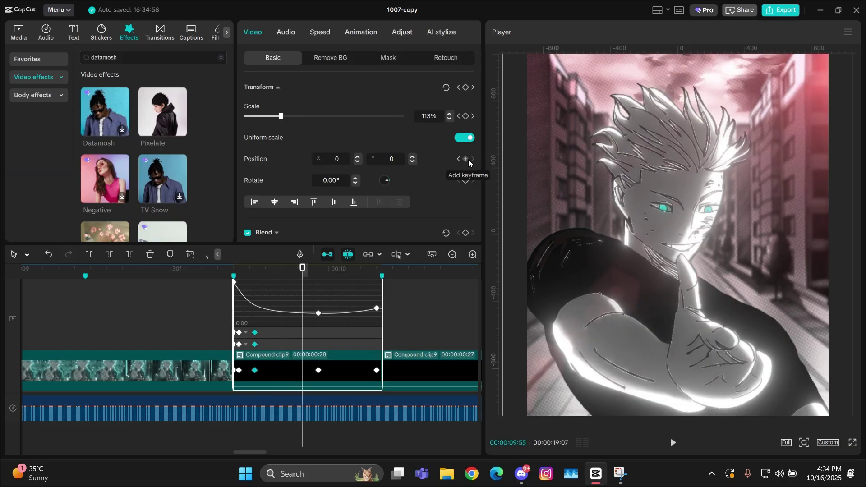
{"action": "left_click", "coordinate": [468, 158]}
Step: Add Position keyframes to the first Compound clip9 at 10:04 and at the clip's end, 10:10
{"action": "key", "text": "Right"}
{"action": "key", "text": "Right"}
{"action": "key", "text": "Right"}
{"action": "key", "text": "Right"}
{"action": "key", "text": "Right"}
{"action": "key", "text": "Right"}
{"action": "key", "text": "Right"}
{"action": "key", "text": "Right"}
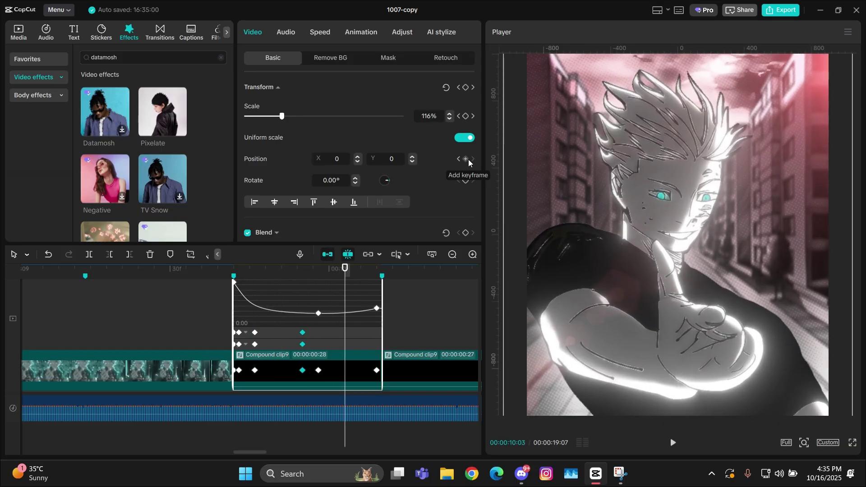
{"action": "key", "text": "Right"}
{"action": "left_click", "coordinate": [468, 159]}
{"action": "key", "text": "Right"}
{"action": "key", "text": "Right"}
{"action": "key", "text": "Right"}
{"action": "key", "text": "Right"}
{"action": "key", "text": "Right"}
{"action": "key", "text": "Right"}
{"action": "left_click", "coordinate": [467, 159]}
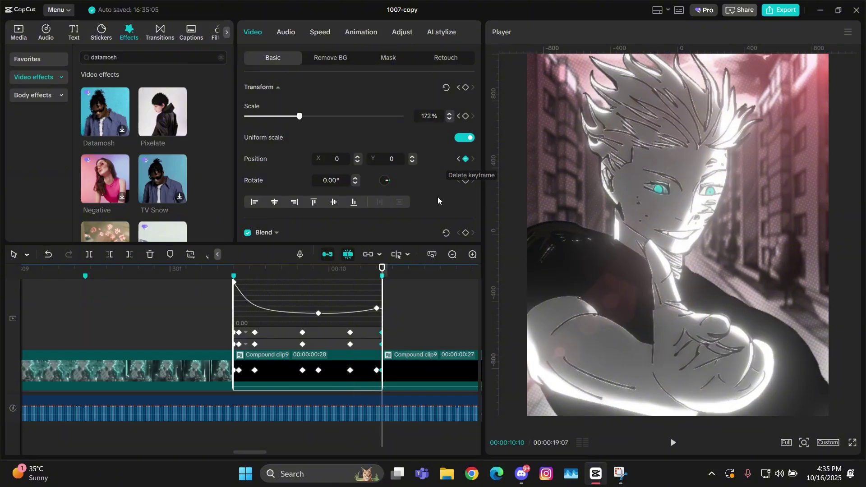
Step: On the X position curve, lower the second keyframe below zero, raise the third to about 57 and set the fourth to about -21
{"action": "scroll", "coordinate": [337, 369], "scroll_direction": "up", "scroll_amount": 3}
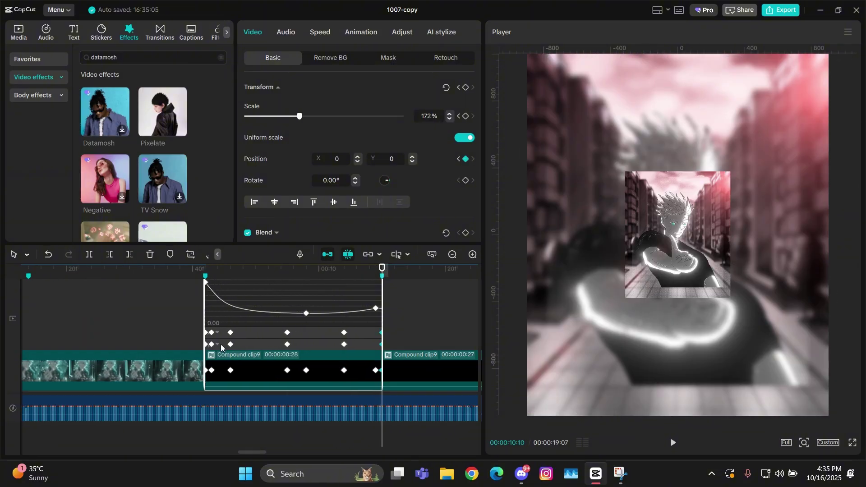
{"action": "scroll", "coordinate": [302, 368], "scroll_direction": "up", "scroll_amount": 1}
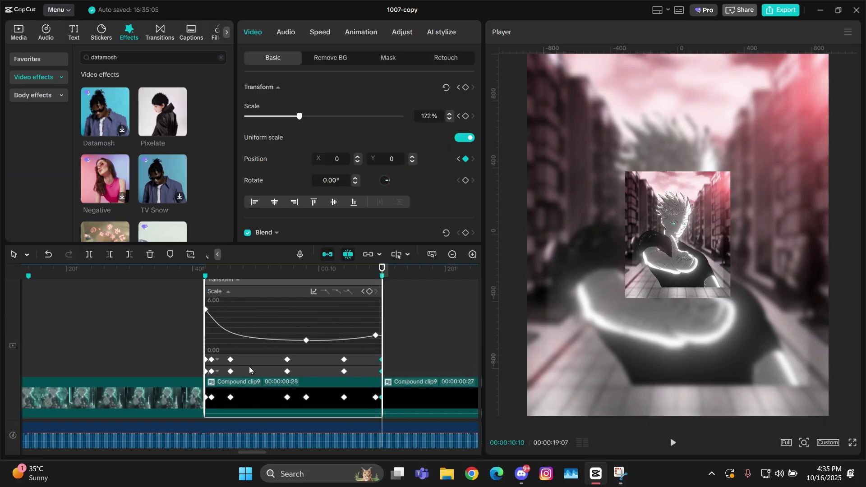
{"action": "left_click", "coordinate": [218, 359]}
{"action": "left_click_drag", "start_coordinate": [211, 337], "coordinate": [229, 326]}
{"action": "left_click_drag", "start_coordinate": [212, 357], "coordinate": [212, 359]}
{"action": "left_click", "coordinate": [231, 322]}
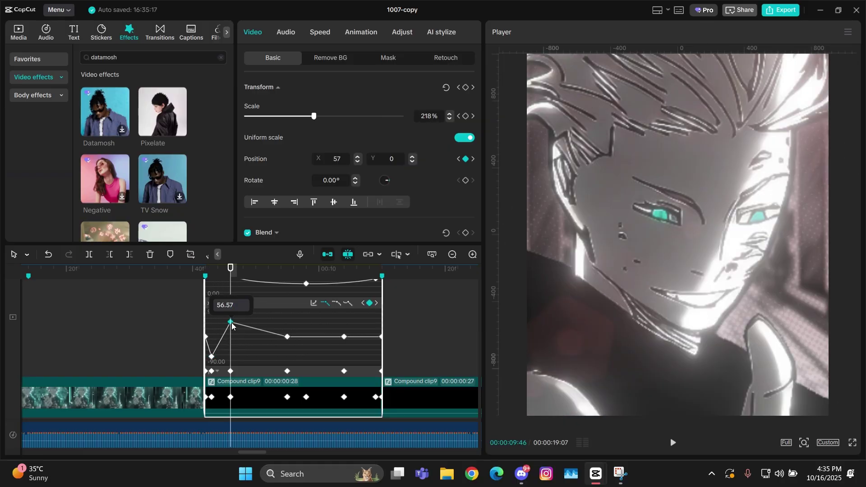
{"action": "left_click_drag", "start_coordinate": [287, 336], "coordinate": [287, 342]}
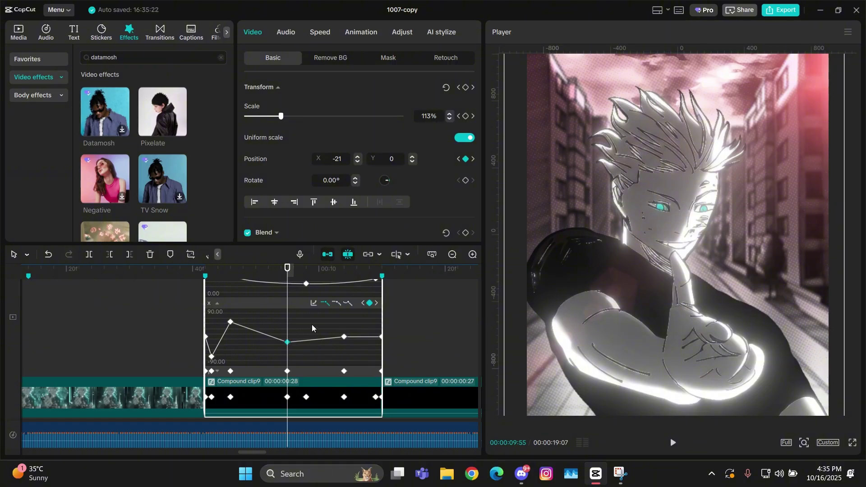
Step: Try a much lower value for the fourth X position keyframe and undo it
{"action": "left_click", "coordinate": [307, 269]}
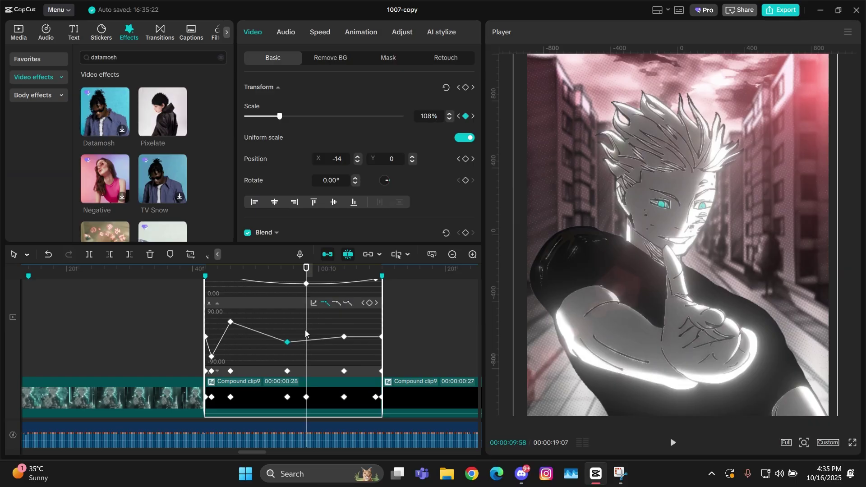
{"action": "left_click_drag", "start_coordinate": [288, 340], "coordinate": [280, 357]}
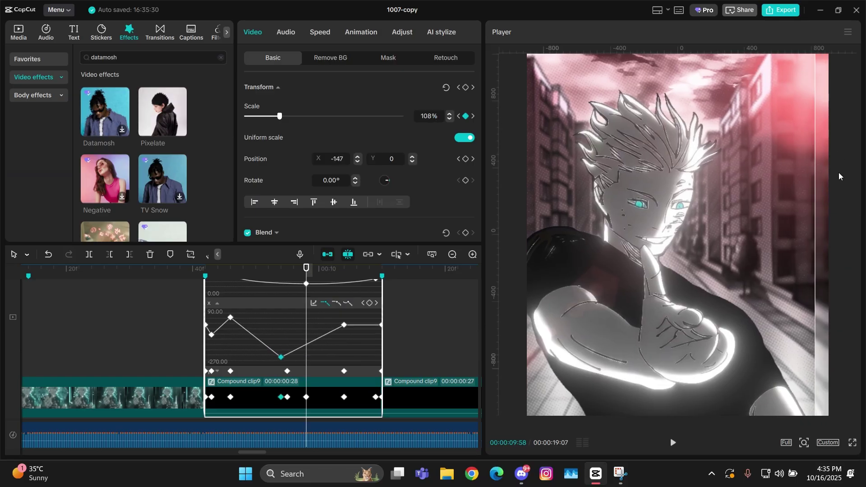
{"action": "key", "text": "ctrl+z"}
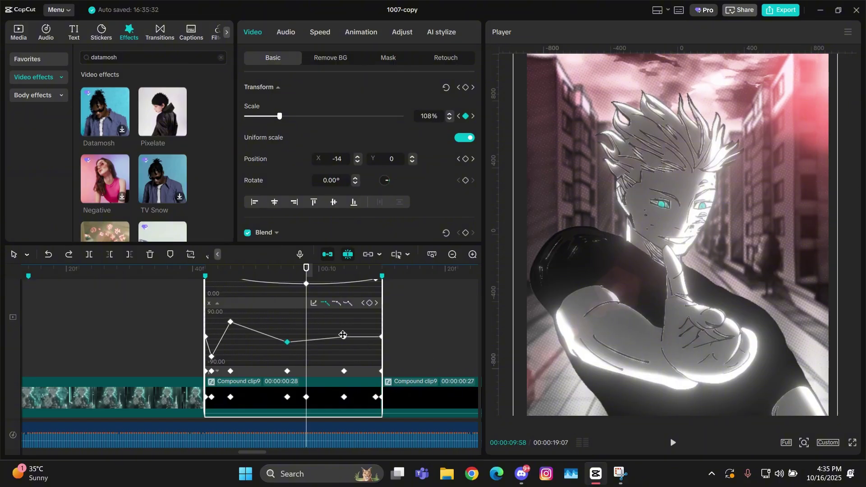
Step: Set the fifth X position keyframe to about 26 and the last one to -40
{"action": "left_click_drag", "start_coordinate": [344, 337], "coordinate": [344, 331]}
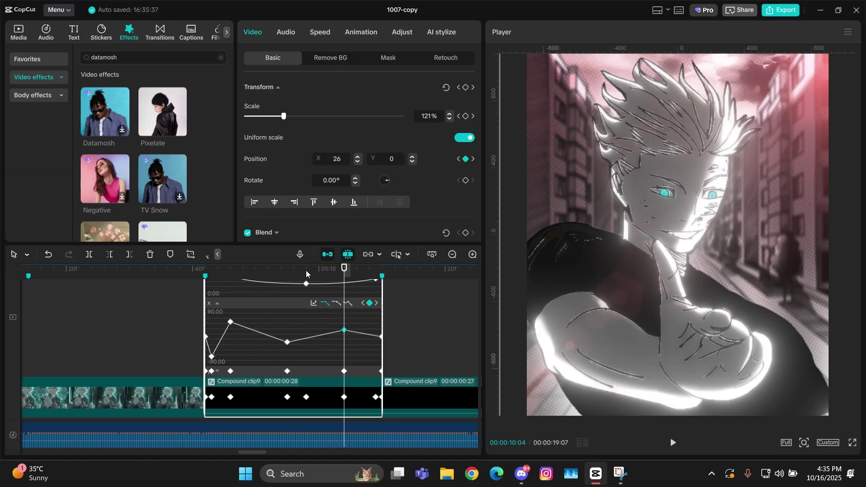
{"action": "left_click", "coordinate": [306, 274]}
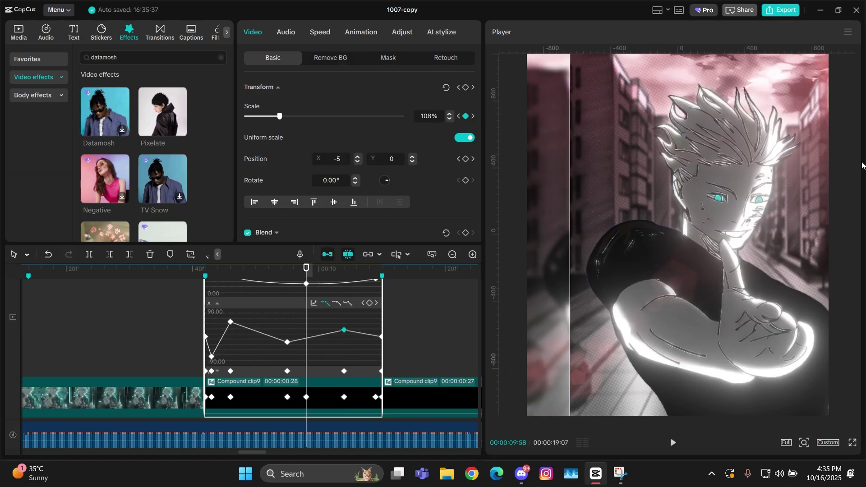
{"action": "key", "text": "ctrl+z"}
{"action": "left_click", "coordinate": [361, 340]}
{"action": "key", "text": "Down"}
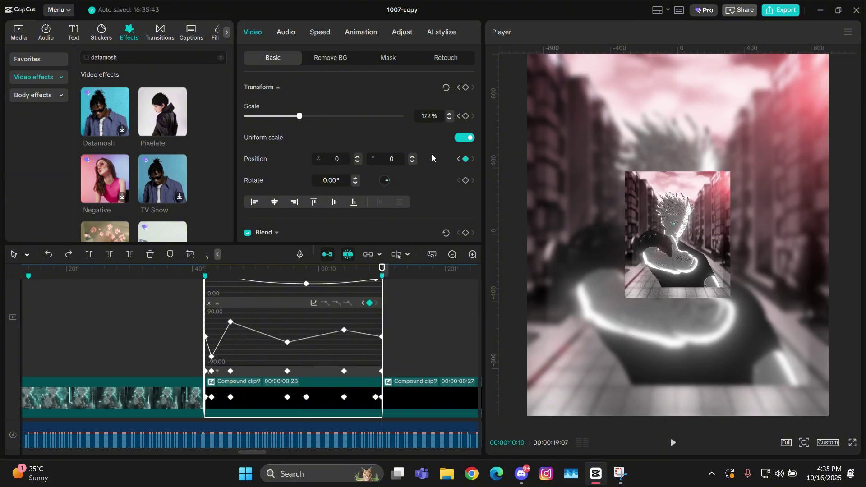
{"action": "type", "text": "-4"}
Step: Move the fifth X position keyframe about two frames later
{"action": "left_click_drag", "start_coordinate": [306, 272], "coordinate": [370, 273]}
{"action": "scroll", "coordinate": [244, 306], "scroll_direction": "up", "scroll_amount": 2}
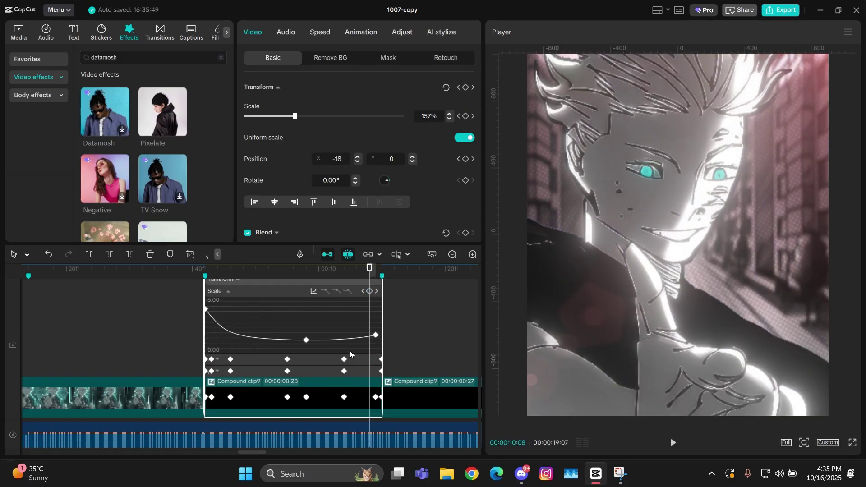
{"action": "left_click_drag", "start_coordinate": [344, 359], "coordinate": [356, 360]}
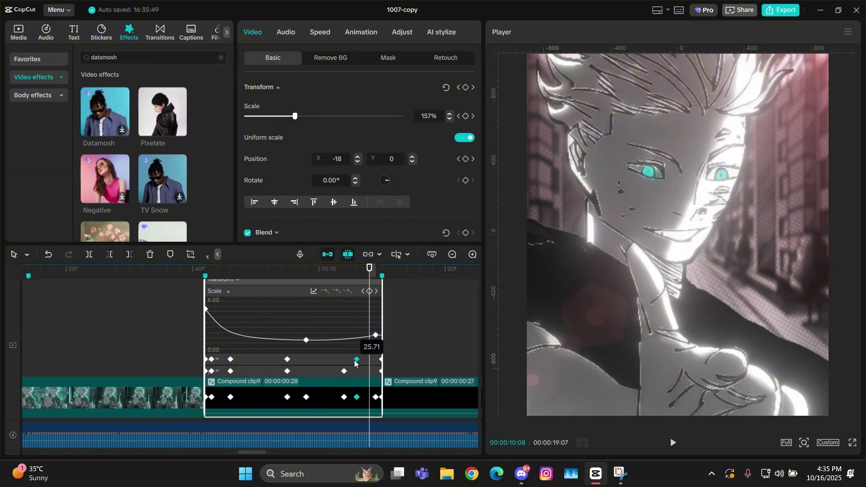
Step: On the Y position curve, place the second keyframe near 09:44 at about -62 and the third near 09:50 above zero
{"action": "scroll", "coordinate": [279, 364], "scroll_direction": "down", "scroll_amount": 2}
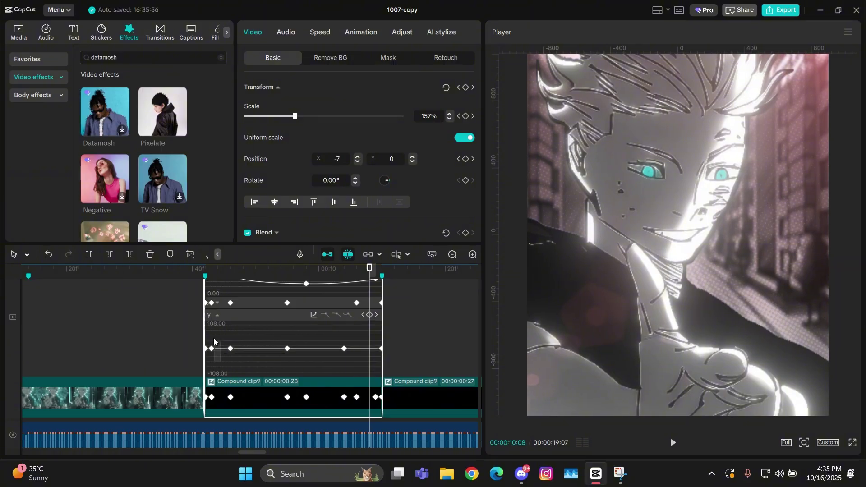
{"action": "left_click_drag", "start_coordinate": [230, 348], "coordinate": [216, 366]}
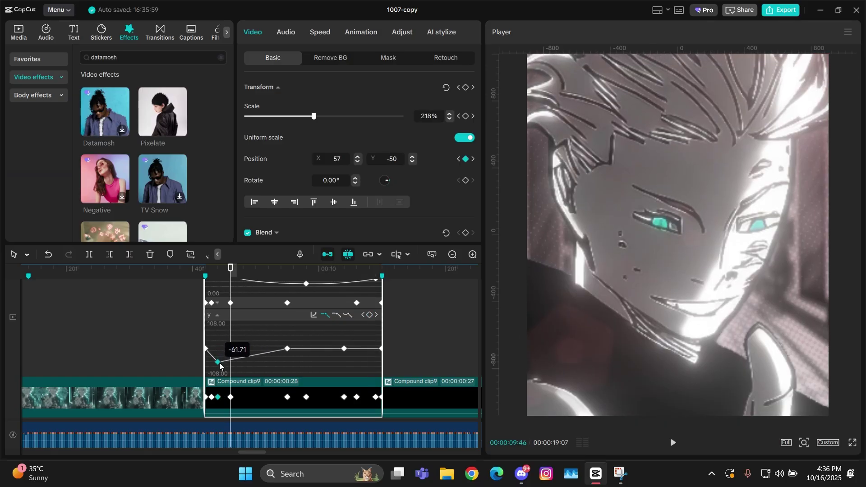
{"action": "left_click_drag", "start_coordinate": [287, 348], "coordinate": [255, 344]}
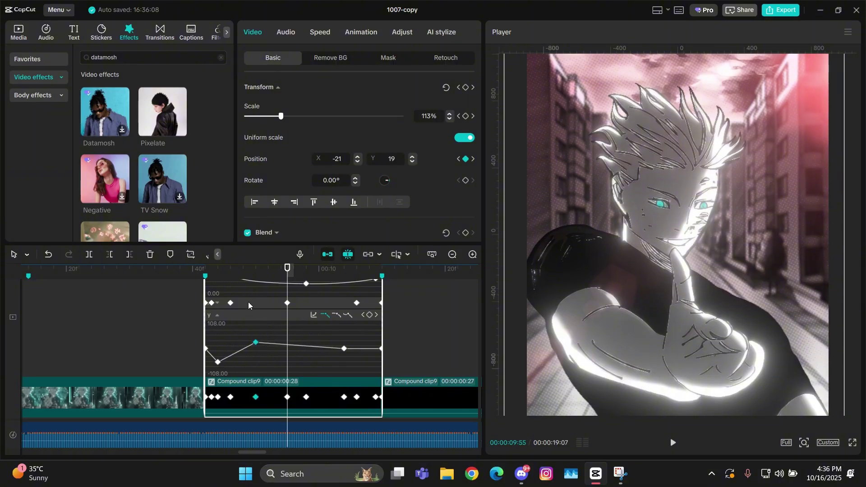
{"action": "left_click_drag", "start_coordinate": [252, 272], "coordinate": [219, 273]}
{"action": "left_click_drag", "start_coordinate": [248, 270], "coordinate": [255, 276]}
Step: Move the fourth Y position keyframe slightly earlier at about -41 and set the last one to 30
{"action": "left_click_drag", "start_coordinate": [345, 351], "coordinate": [339, 357]}
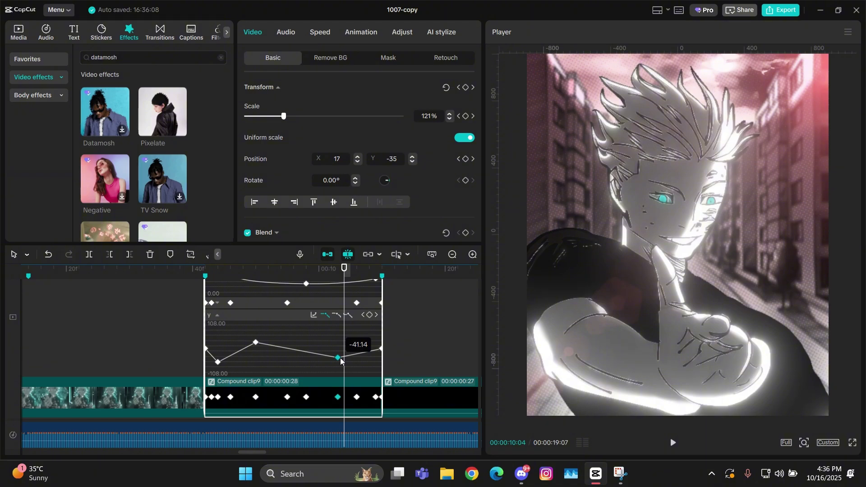
{"action": "left_click", "coordinate": [376, 315]}
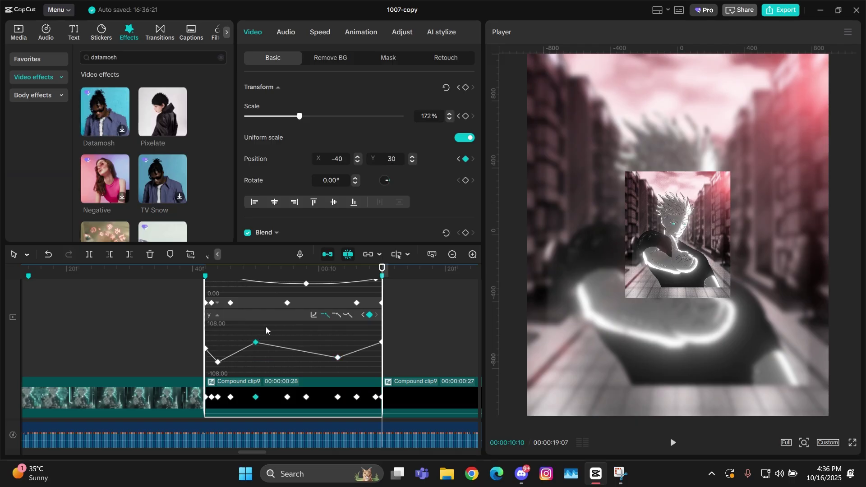
{"action": "left_click", "coordinate": [232, 363]}
{"action": "left_click_drag", "start_coordinate": [218, 269], "coordinate": [333, 258]}
{"action": "right_click", "coordinate": [337, 326]}
{"action": "left_click", "coordinate": [366, 319]}
{"action": "scroll", "coordinate": [366, 318], "scroll_direction": "down", "scroll_amount": 2}
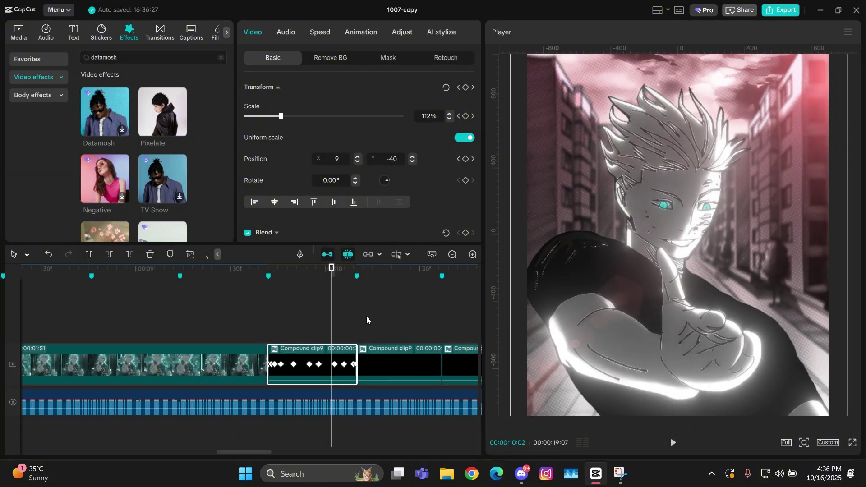
Step: Smooth the X and Y position keyframes of the first Compound clip9 with Auto curve
{"action": "double_click", "coordinate": [318, 365]}
{"action": "scroll", "coordinate": [318, 370], "scroll_direction": "up", "scroll_amount": 2}
{"action": "left_click", "coordinate": [243, 335]}
{"action": "left_click", "coordinate": [329, 316]}
{"action": "left_click", "coordinate": [293, 355]}
{"action": "left_click", "coordinate": [330, 316]}
{"action": "left_click", "coordinate": [354, 343]}
{"action": "left_click", "coordinate": [330, 316]}
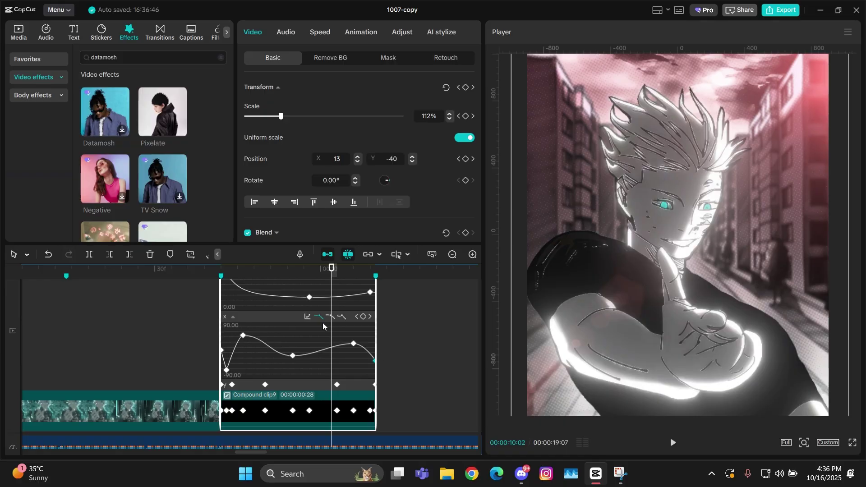
{"action": "left_click", "coordinate": [353, 380]}
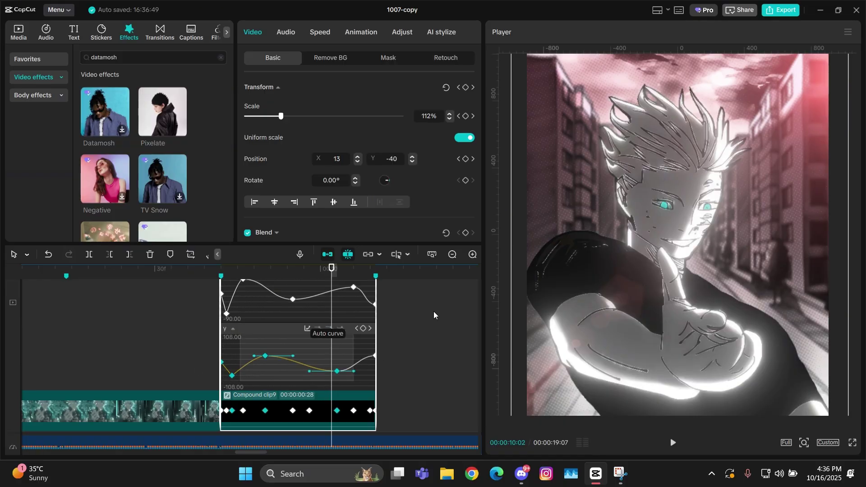
{"action": "double_click", "coordinate": [328, 395]}
Step: Render the timeline preview
{"action": "right_click", "coordinate": [293, 296]}
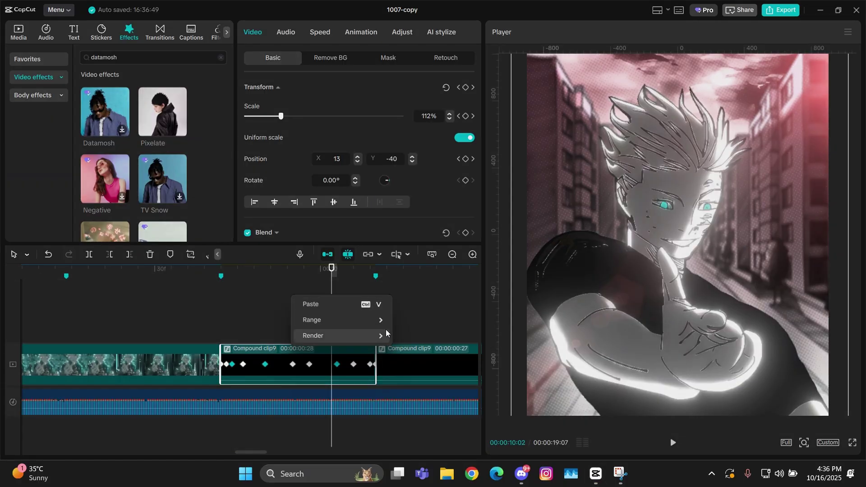
{"action": "mouse_move", "coordinate": [386, 332]}
{"action": "left_click", "coordinate": [447, 336]}
Step: Play and scrub the first Compound clip9 repeatedly from its start to review the shake
{"action": "left_click", "coordinate": [453, 254]}
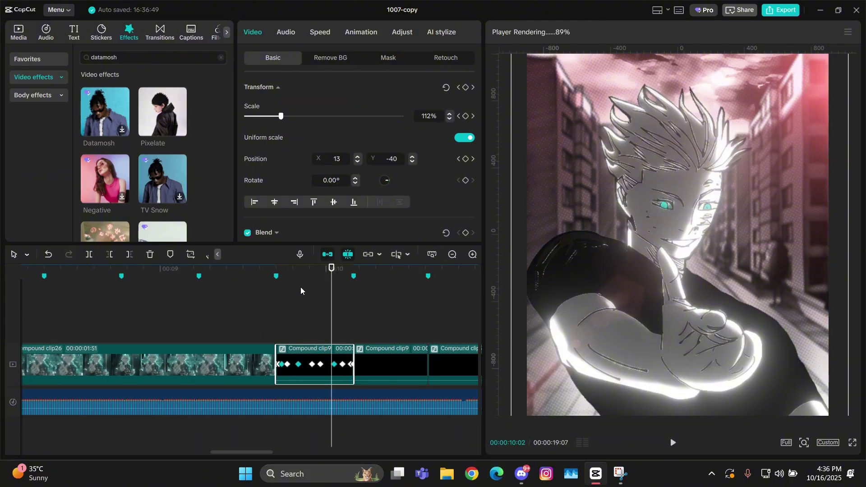
{"action": "left_click", "coordinate": [275, 303]}
{"action": "key", "text": "space"}
{"action": "left_click", "coordinate": [276, 301]}
{"action": "key", "text": "space"}
{"action": "left_click", "coordinate": [277, 301]}
{"action": "key", "text": "space"}
{"action": "left_click", "coordinate": [277, 306]}
{"action": "left_click", "coordinate": [278, 306]}
{"action": "left_click_drag", "start_coordinate": [283, 302], "coordinate": [352, 317]}
Step: On the first Compound clip9's Y position curve, lower the second keyframe slightly and raise the third to about 39
{"action": "scroll", "coordinate": [329, 331], "scroll_direction": "up", "scroll_amount": 2}
{"action": "left_click", "coordinate": [304, 348]}
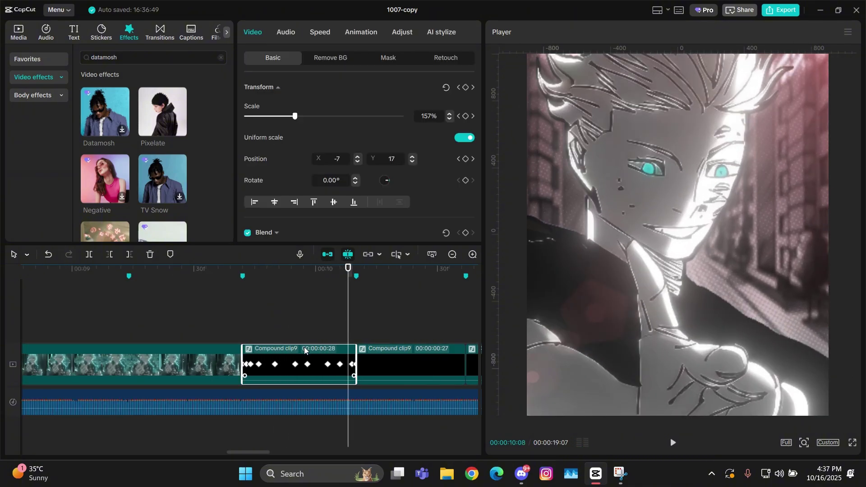
{"action": "key", "text": "alt+k"}
{"action": "scroll", "coordinate": [304, 347], "scroll_direction": "up", "scroll_amount": 1}
{"action": "scroll", "coordinate": [319, 344], "scroll_direction": "up", "scroll_amount": 1}
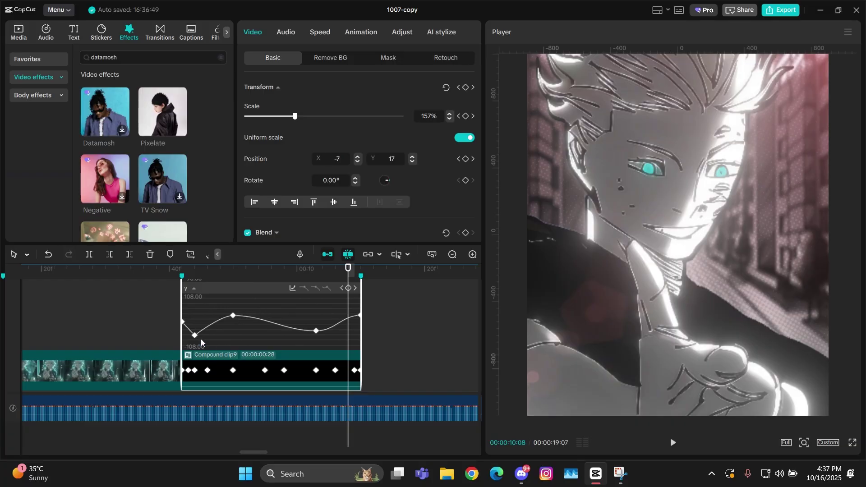
{"action": "left_click_drag", "start_coordinate": [197, 339], "coordinate": [196, 345]}
{"action": "left_click", "coordinate": [235, 316]}
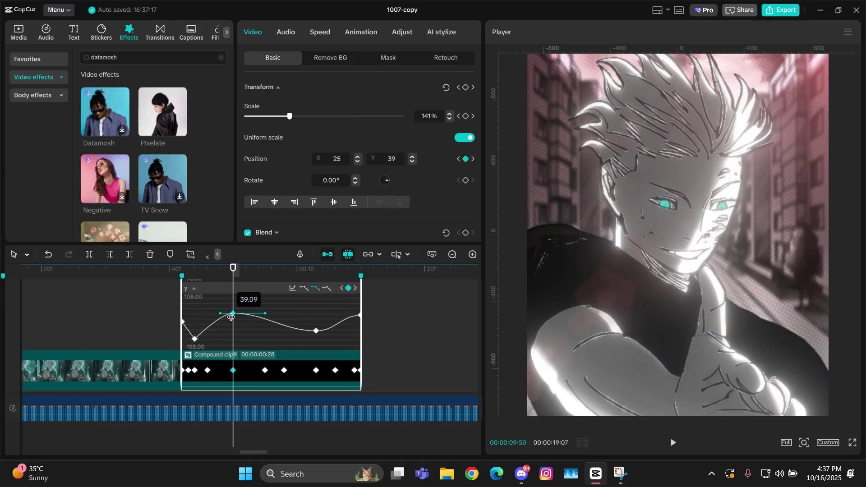
Step: On the X position curve, lower the second keyframe and set the third to about 74, the fourth to -45 and the fifth to 53
{"action": "left_click", "coordinate": [194, 288]}
{"action": "scroll", "coordinate": [245, 337], "scroll_direction": "up", "scroll_amount": 1}
{"action": "left_click_drag", "start_coordinate": [208, 308], "coordinate": [207, 304]}
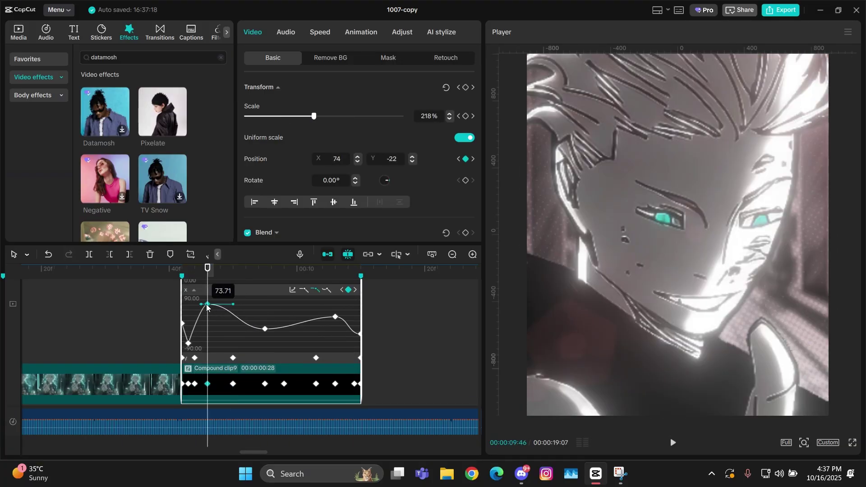
{"action": "left_click_drag", "start_coordinate": [189, 344], "coordinate": [190, 351]}
{"action": "left_click", "coordinate": [265, 316]}
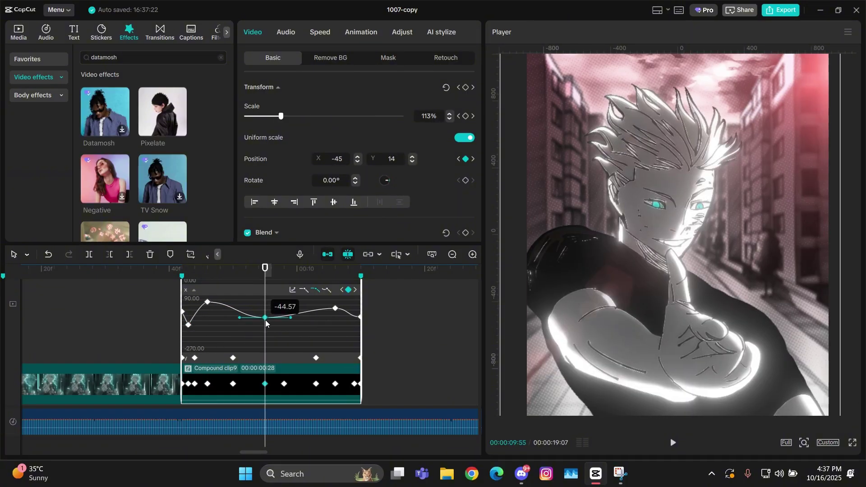
{"action": "left_click", "coordinate": [332, 309]}
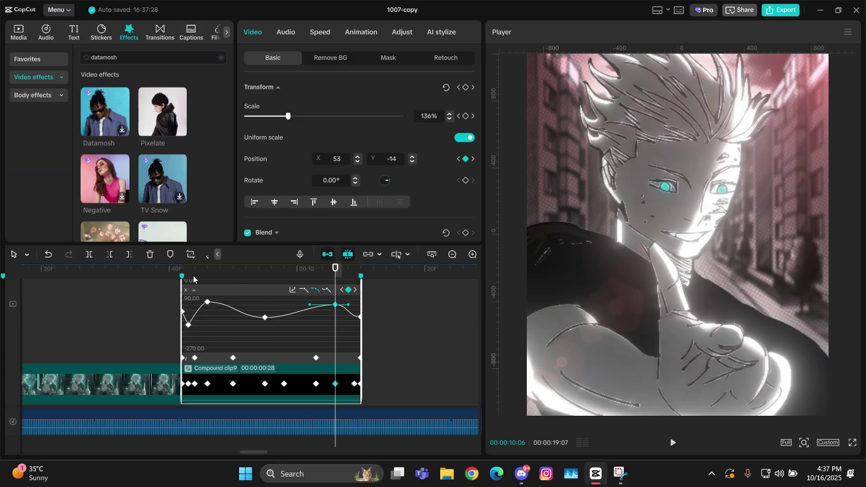
{"action": "left_click_drag", "start_coordinate": [307, 340], "coordinate": [360, 295]}
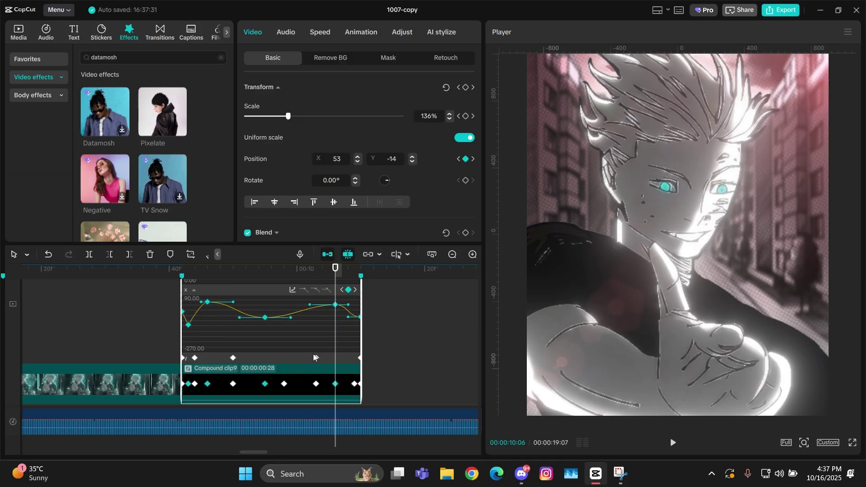
{"action": "left_click", "coordinate": [360, 317]}
Step: Apply the first Compound clip9's shake keyframes to the following Compound clip9 segments, with X -53 and Y 41 at the second segment's end
{"action": "left_click", "coordinate": [247, 294]}
{"action": "left_click", "coordinate": [399, 376]}
{"action": "left_click", "coordinate": [351, 374]}
{"action": "left_click", "coordinate": [353, 337]}
{"action": "left_click", "coordinate": [373, 354]}
{"action": "scroll", "coordinate": [373, 354], "scroll_direction": "down", "scroll_amount": 3}
{"action": "left_click", "coordinate": [244, 365]}
{"action": "left_click", "coordinate": [265, 353]}
{"action": "left_click", "coordinate": [422, 364]}
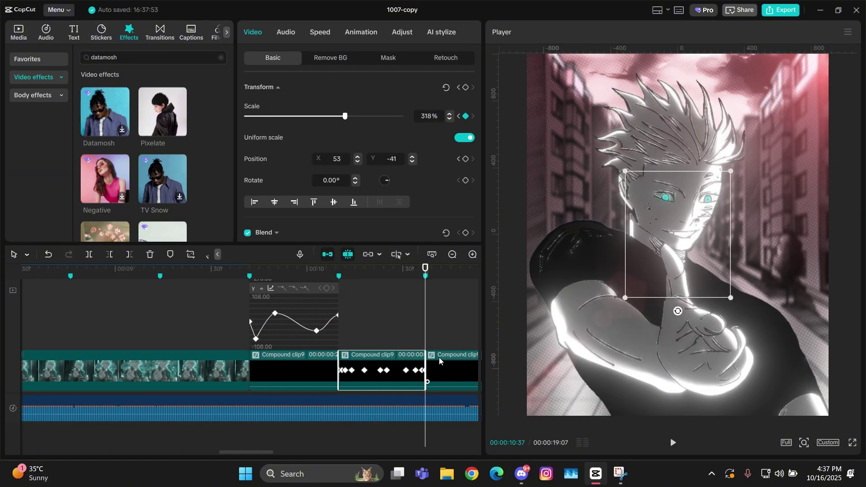
{"action": "left_click", "coordinate": [316, 364]}
{"action": "left_click", "coordinate": [406, 363]}
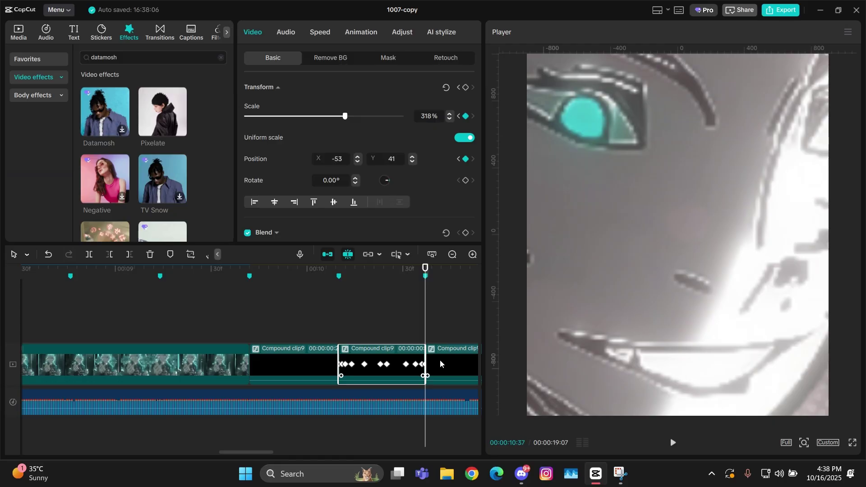
Step: Combine the three Compound clip9 segments into one compound clip and enable motion blur with Blur 45, Blend 0 and Direction Both
{"action": "left_click", "coordinate": [445, 358]}
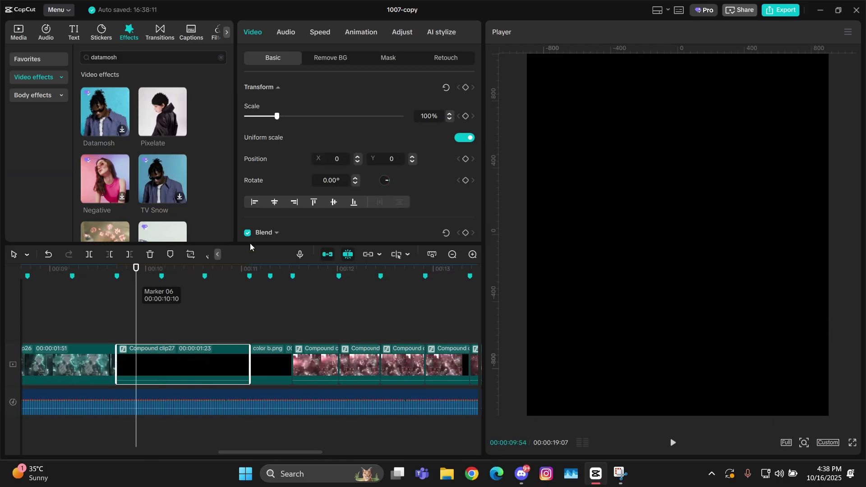
{"action": "scroll", "coordinate": [326, 201], "scroll_direction": "down", "scroll_amount": 10}
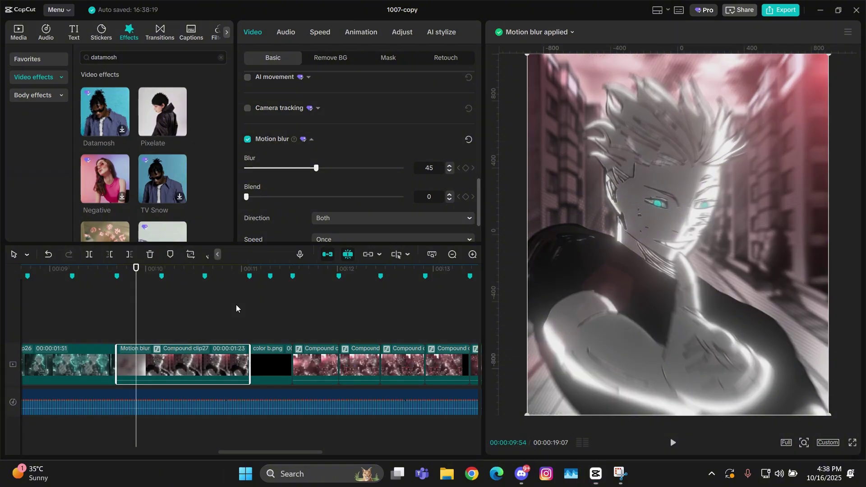
{"action": "scroll", "coordinate": [236, 304], "scroll_direction": "down", "scroll_amount": 3}
Step: Play back the blurred compound clips to review the shake
{"action": "left_click_drag", "start_coordinate": [233, 451], "coordinate": [198, 453]}
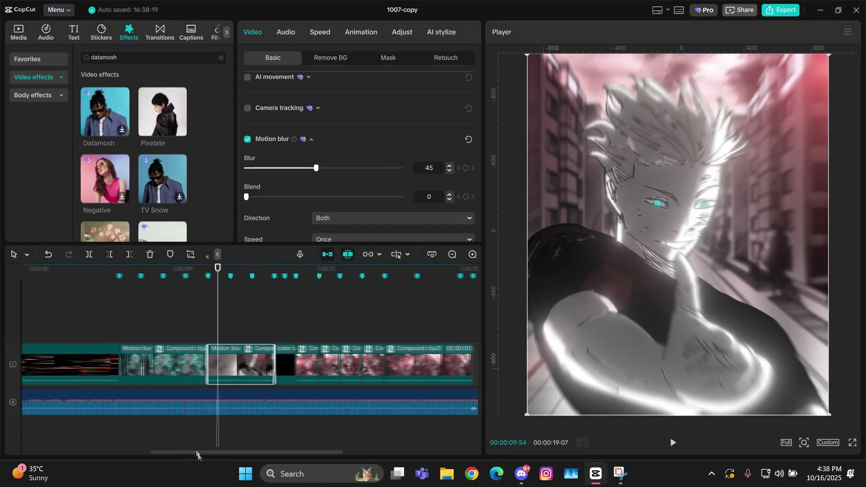
{"action": "left_click", "coordinate": [124, 317]}
{"action": "key", "text": "space"}
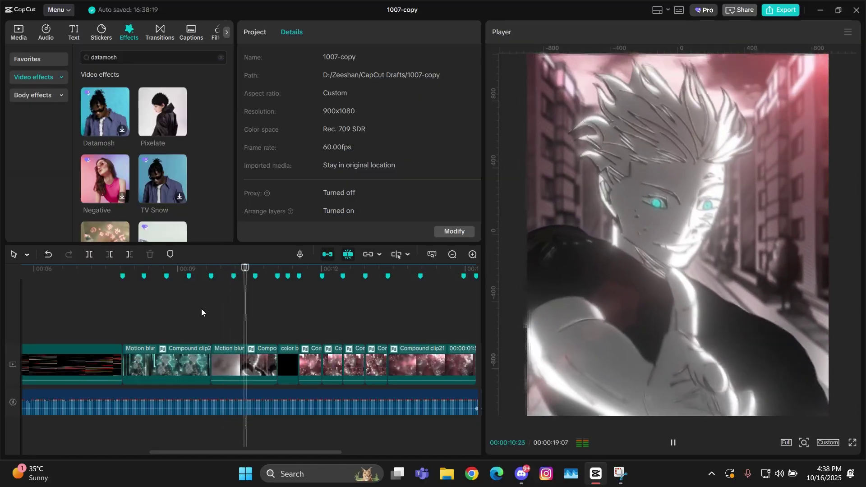
{"action": "left_click", "coordinate": [202, 310]}
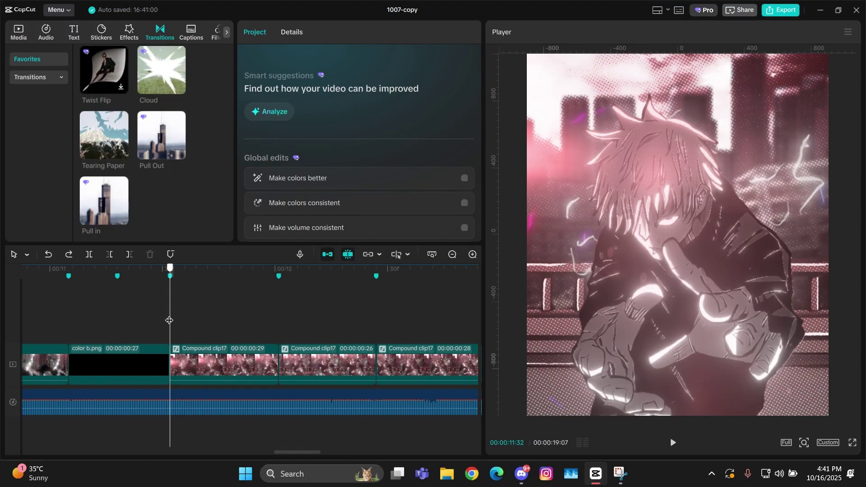
Step: Apply the shake keyframes to the Compound clip17 segments, starting at 250% scale with X and Y position 0
{"action": "key", "text": "ctrl+v"}
{"action": "scroll", "coordinate": [169, 320], "scroll_direction": "up", "scroll_amount": 2}
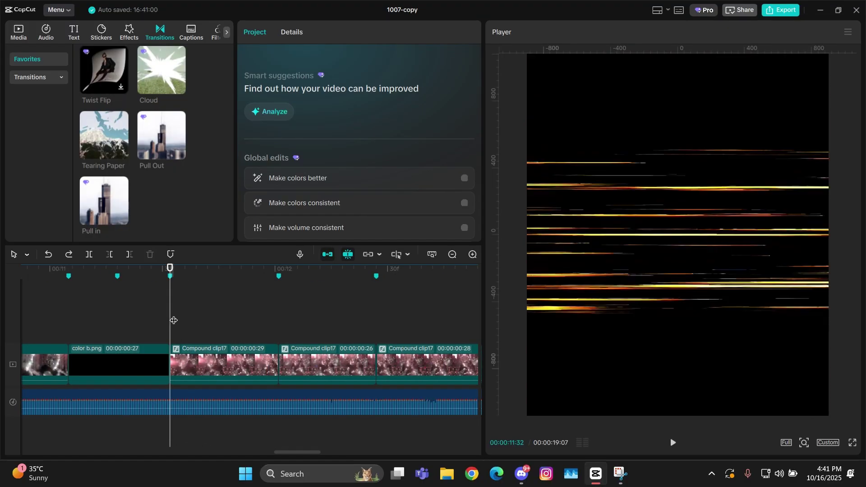
{"action": "left_click", "coordinate": [271, 406]}
{"action": "left_click", "coordinate": [353, 395]}
{"action": "scroll", "coordinate": [354, 395], "scroll_direction": "right", "scroll_amount": 3}
{"action": "left_click", "coordinate": [207, 365]}
{"action": "key", "text": "Down"}
{"action": "key", "text": "Up"}
{"action": "key", "text": "Up"}
{"action": "key", "text": "Up"}
{"action": "key", "text": "Up"}
{"action": "key", "text": "Delete"}
{"action": "left_click", "coordinate": [194, 355]}
{"action": "key", "text": "Down"}
{"action": "key", "text": "Down"}
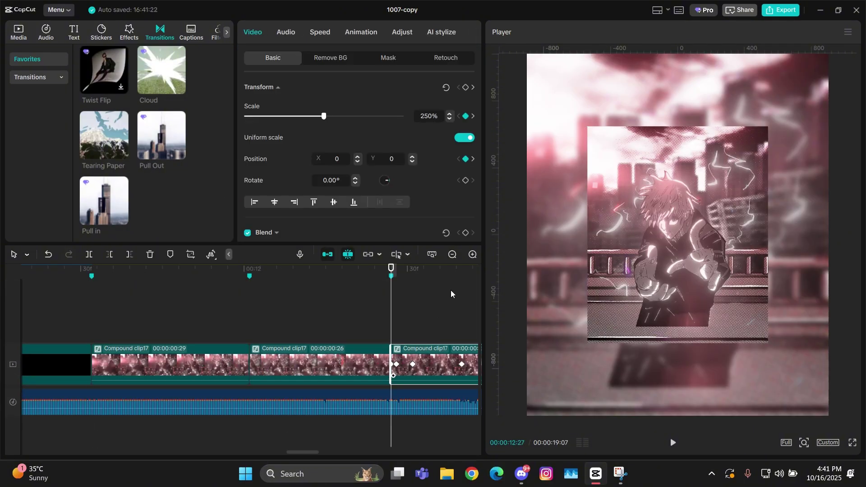
{"action": "key", "text": "Down"}
{"action": "scroll", "coordinate": [275, 306], "scroll_direction": "down", "scroll_amount": 4}
{"action": "scroll", "coordinate": [331, 329], "scroll_direction": "left", "scroll_amount": 2}
{"action": "scroll", "coordinate": [330, 329], "scroll_direction": "up", "scroll_amount": 1}
{"action": "scroll", "coordinate": [251, 310], "scroll_direction": "up", "scroll_amount": 2}
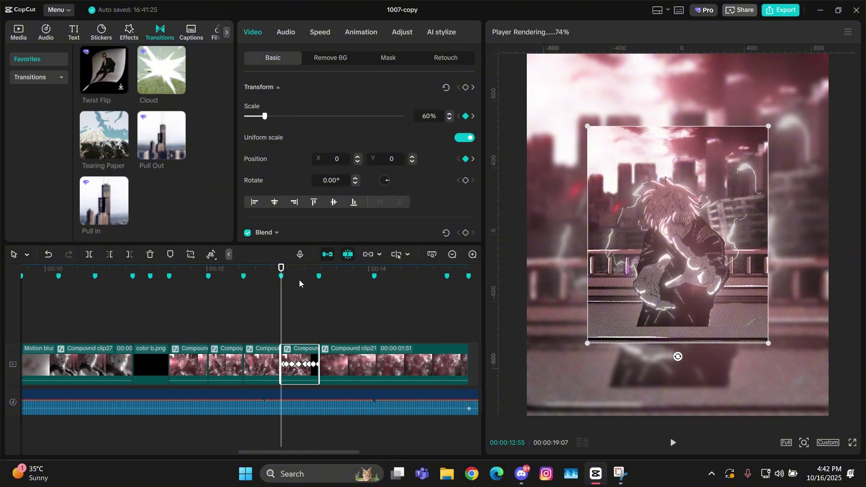
Step: Play back the timeline through the Compound clip17 segments to review their shake
{"action": "left_click", "coordinate": [169, 292]}
{"action": "key", "text": "space"}
{"action": "left_click", "coordinate": [452, 253]}
{"action": "left_click", "coordinate": [197, 318]}
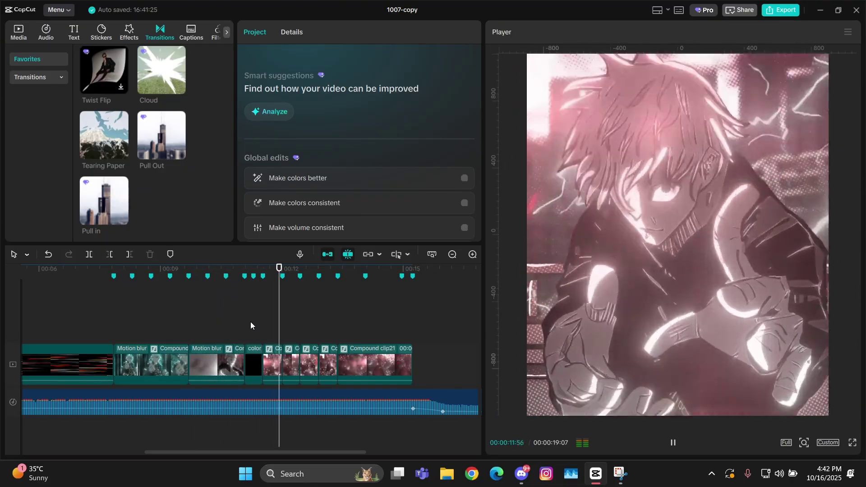
{"action": "left_click", "coordinate": [250, 321]}
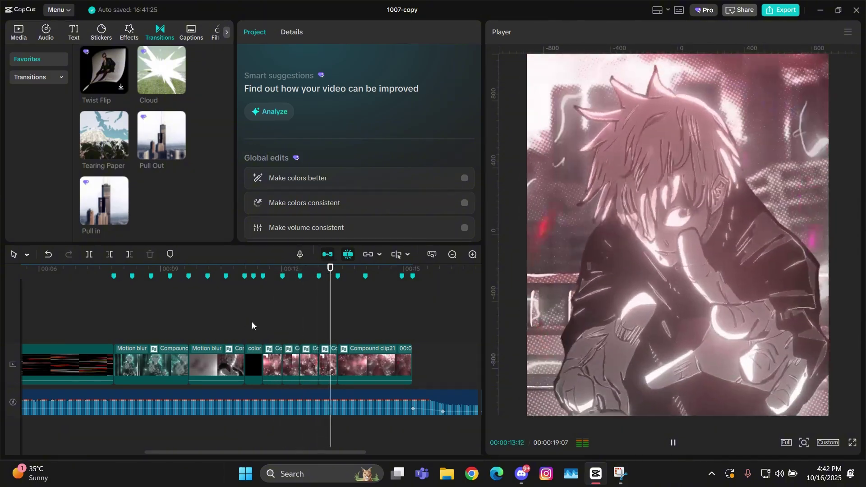
{"action": "left_click", "coordinate": [251, 323]}
{"action": "key", "text": "space"}
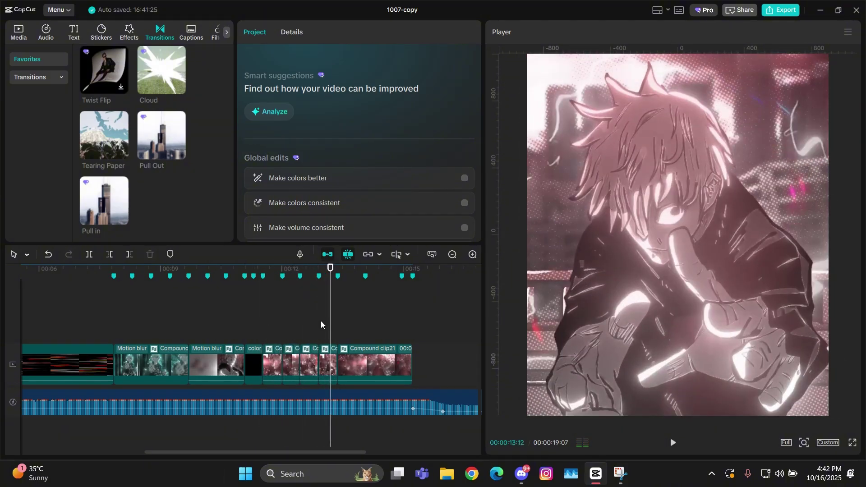
Step: Add 0° Rotate keyframes at the start and end of the first Compound clip17 and show the Rotate curve
{"action": "scroll", "coordinate": [321, 319], "scroll_direction": "up", "scroll_amount": 4}
{"action": "left_click", "coordinate": [125, 354]}
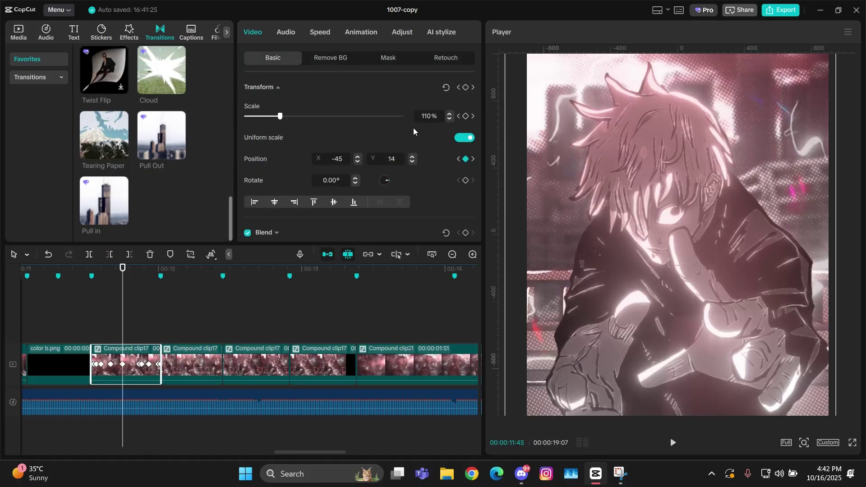
{"action": "left_click", "coordinate": [466, 180]}
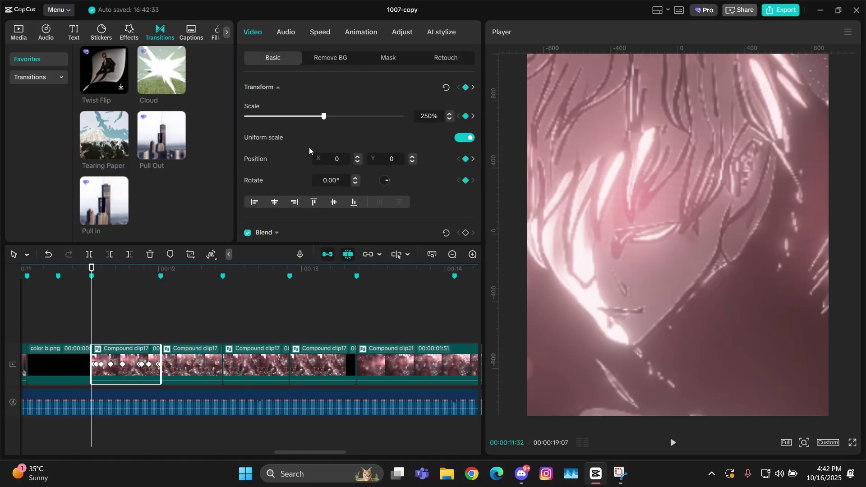
{"action": "key", "text": "Down"}
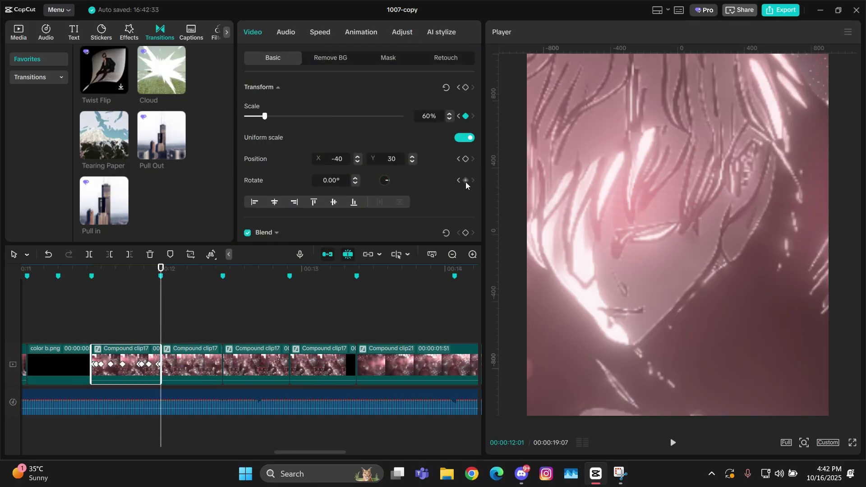
{"action": "left_click", "coordinate": [465, 182]}
{"action": "key", "text": "alt+k"}
{"action": "scroll", "coordinate": [216, 312], "scroll_direction": "up", "scroll_amount": 1}
{"action": "scroll", "coordinate": [215, 312], "scroll_direction": "up", "scroll_amount": 2}
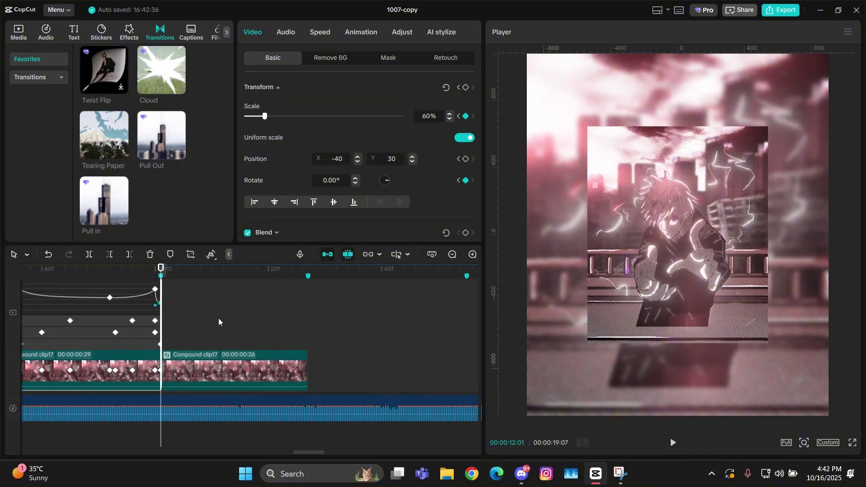
{"action": "scroll", "coordinate": [199, 318], "scroll_direction": "left", "scroll_amount": 3}
{"action": "left_click", "coordinate": [315, 343]}
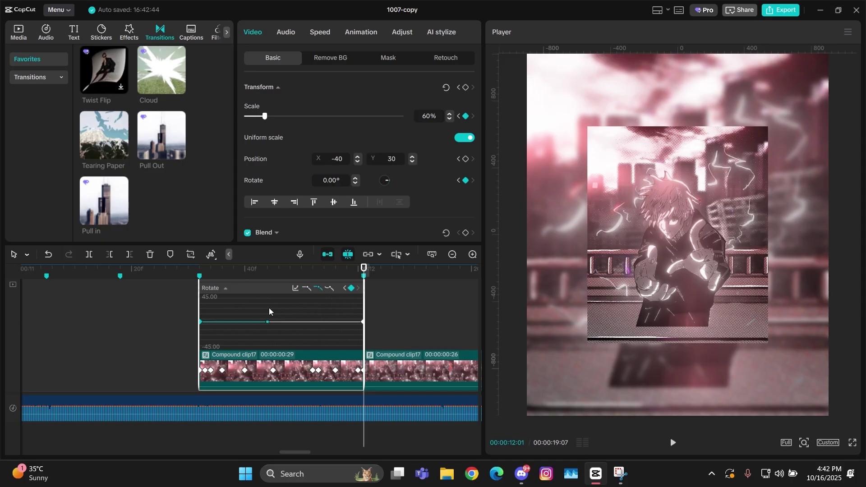
Step: Try bending the Rotate curve strongly downward from its start keyframe to about -19° and preview the tilt, reverting the bend
{"action": "left_click_drag", "start_coordinate": [239, 275], "coordinate": [245, 275]}
{"action": "left_click_drag", "start_coordinate": [266, 324], "coordinate": [267, 347]}
{"action": "left_click", "coordinate": [246, 273]}
{"action": "left_click", "coordinate": [254, 273]}
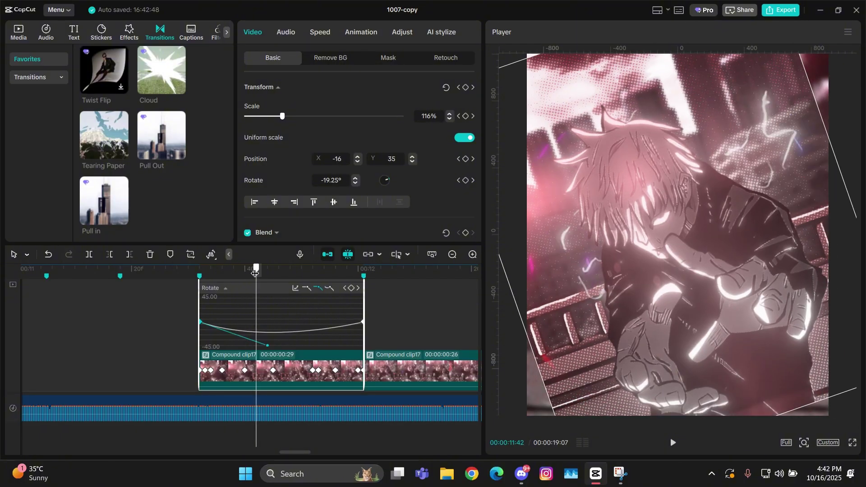
{"action": "left_click_drag", "start_coordinate": [257, 273], "coordinate": [289, 268]}
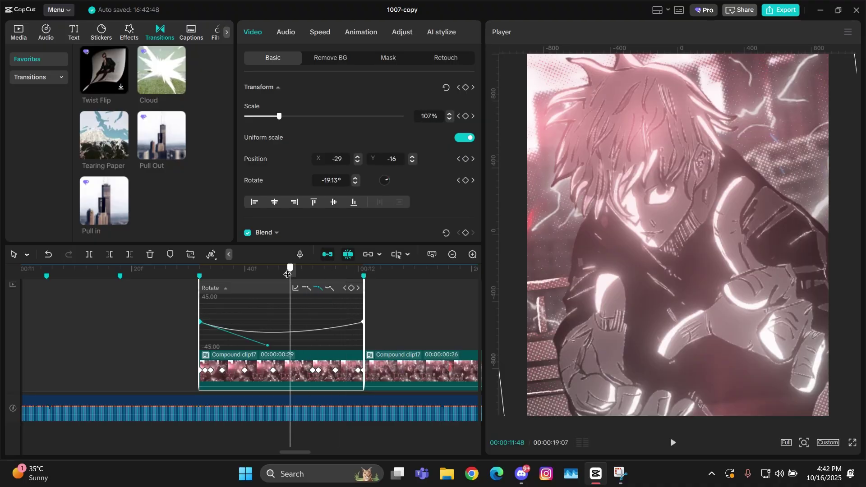
{"action": "key", "text": "ctrl+z"}
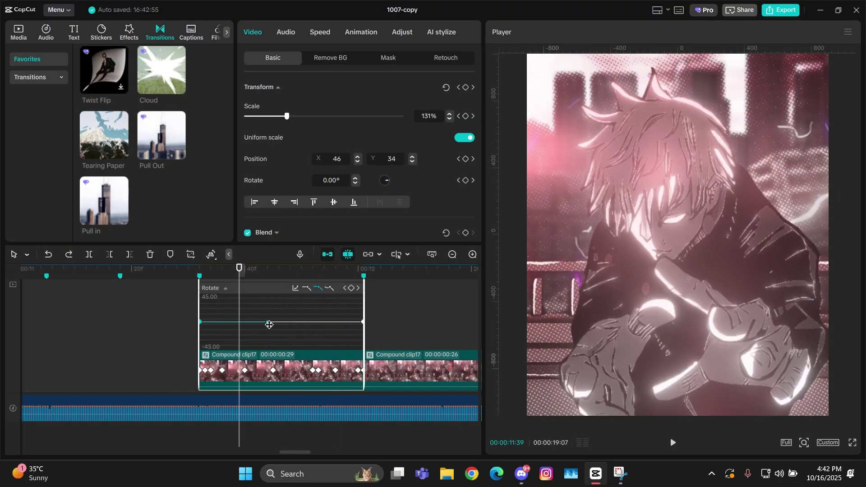
Step: Bend the Rotate curve gently to about -5° from its start keyframe, curve the end keyframe, and adjust its handle
{"action": "left_click_drag", "start_coordinate": [267, 323], "coordinate": [383, 305]}
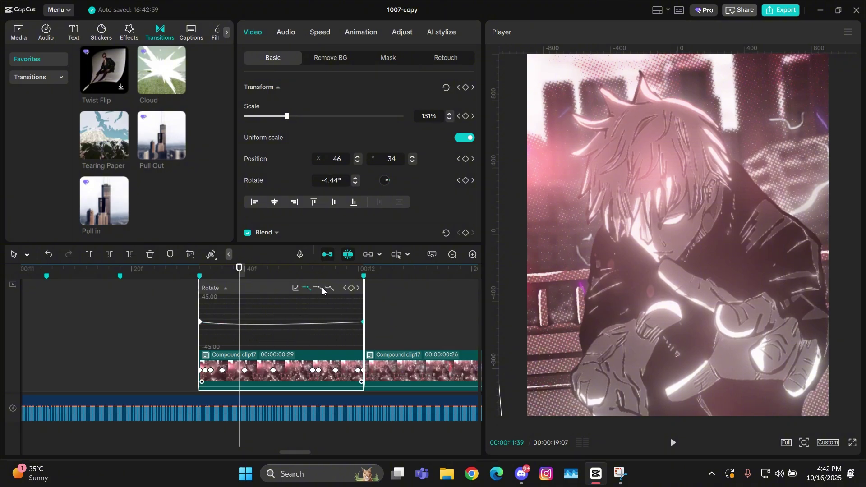
{"action": "left_click", "coordinate": [321, 288]}
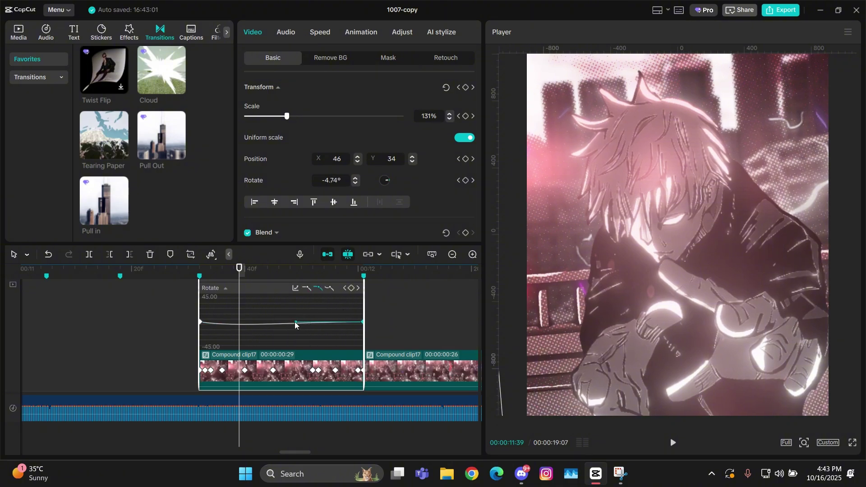
{"action": "left_click_drag", "start_coordinate": [295, 323], "coordinate": [250, 321]}
{"action": "left_click_drag", "start_coordinate": [204, 272], "coordinate": [358, 279]}
Step: Collapse the Rotate and Scale curves and delete the 60% Scale keyframe at the end of the first Compound clip17
{"action": "left_click", "coordinate": [225, 288]}
{"action": "scroll", "coordinate": [373, 340], "scroll_direction": "up", "scroll_amount": 1}
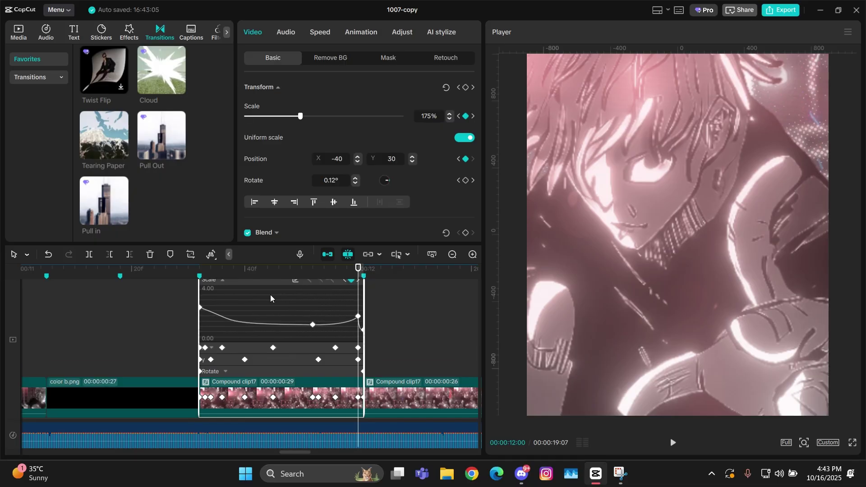
{"action": "left_click", "coordinate": [222, 281]}
{"action": "left_click", "coordinate": [472, 116]}
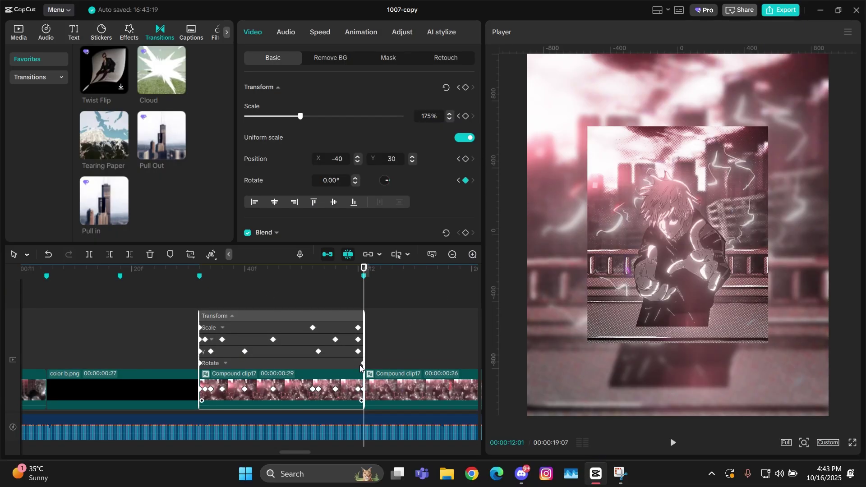
Step: Try moving the last Scale, X and Y keyframes to the very end of the first Compound clip17
{"action": "left_click", "coordinate": [225, 363]}
{"action": "key", "text": "Left"}
{"action": "scroll", "coordinate": [291, 315], "scroll_direction": "up", "scroll_amount": 1}
{"action": "left_click", "coordinate": [213, 307]}
{"action": "left_click", "coordinate": [359, 366]}
{"action": "left_click", "coordinate": [269, 297]}
{"action": "left_click", "coordinate": [266, 297]}
{"action": "left_click_drag", "start_coordinate": [358, 351], "coordinate": [364, 328]}
{"action": "left_click", "coordinate": [359, 327]}
{"action": "left_click", "coordinate": [308, 293]}
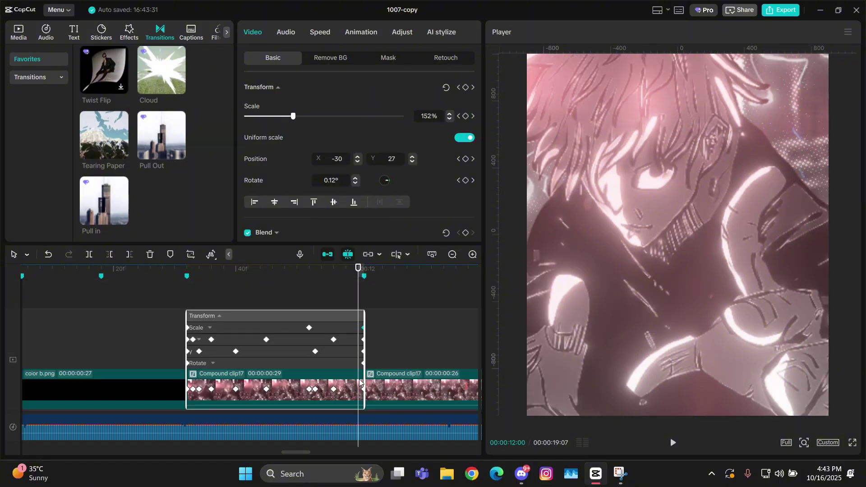
Step: Align the last Rotate keyframe with the final X and Y keyframes at 00:00:12:00 and bend the start of the Rotate curve slightly downward
{"action": "left_click", "coordinate": [345, 363]}
{"action": "left_click", "coordinate": [329, 306]}
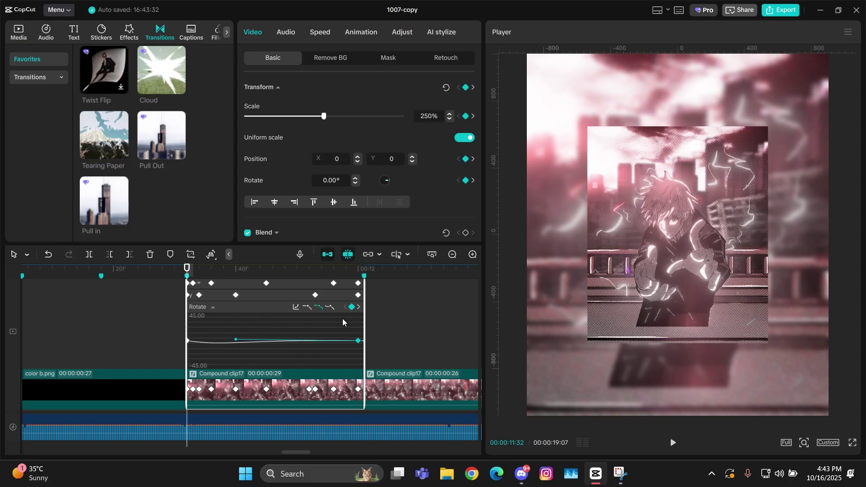
{"action": "left_click_drag", "start_coordinate": [229, 346], "coordinate": [262, 350]}
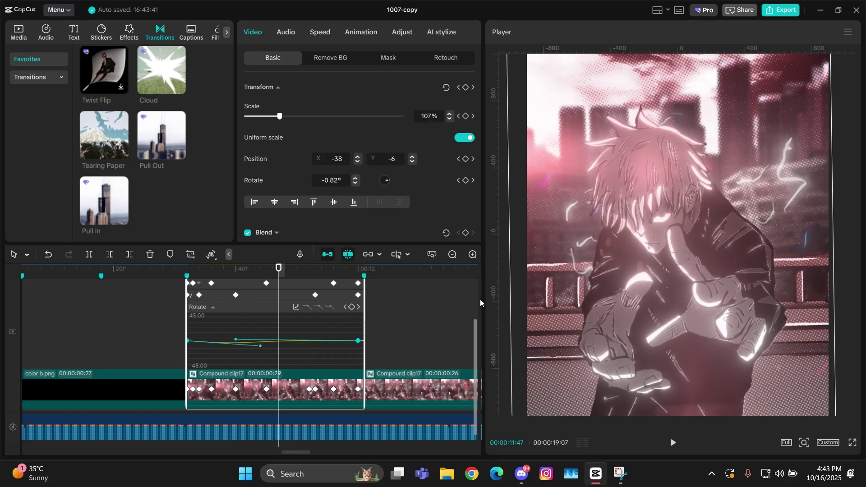
Step: Fine-tune the Rotate curve handles of the first Compound clip17 into a gentle bend and collapse the curve
{"action": "left_click_drag", "start_coordinate": [236, 340], "coordinate": [237, 335]}
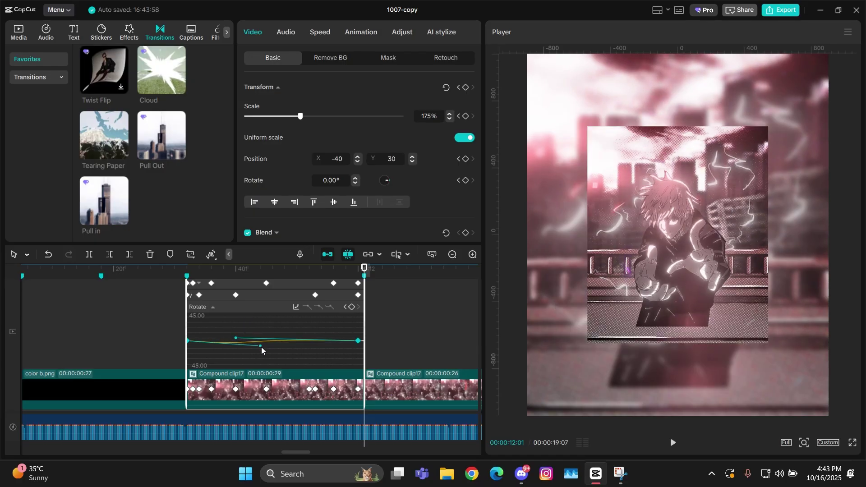
{"action": "left_click_drag", "start_coordinate": [262, 350], "coordinate": [256, 350]}
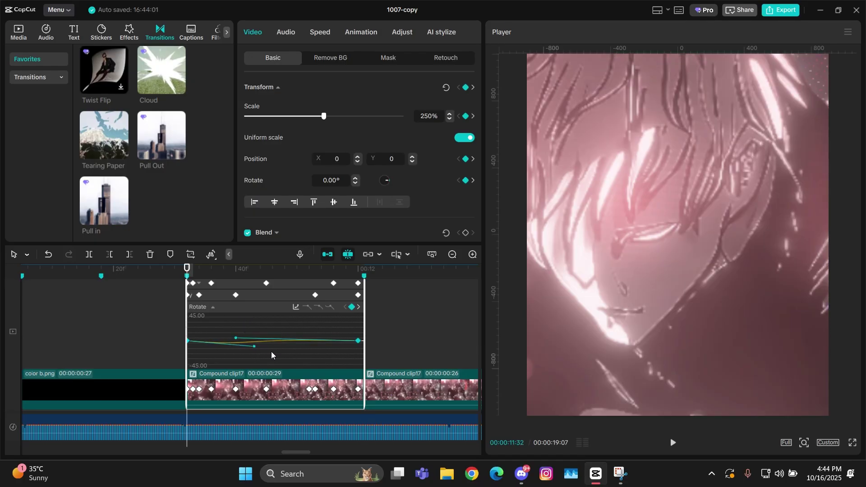
{"action": "left_click", "coordinate": [214, 307]}
Step: Review the keyframes on the second and third Compound clip17 segments and the segment that follows
{"action": "left_click", "coordinate": [399, 352]}
{"action": "left_click", "coordinate": [371, 378]}
{"action": "key", "text": "Down"}
{"action": "left_click", "coordinate": [334, 388]}
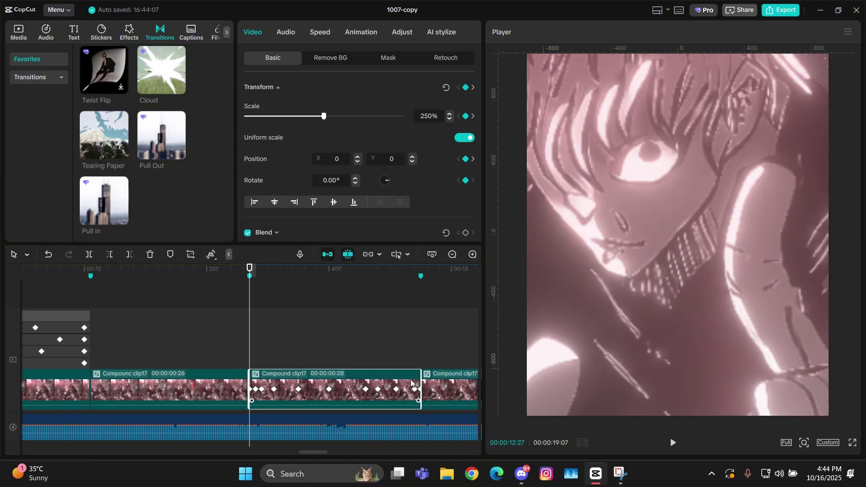
{"action": "key", "text": "Down"}
{"action": "left_click", "coordinate": [439, 382]}
{"action": "left_click", "coordinate": [451, 254]}
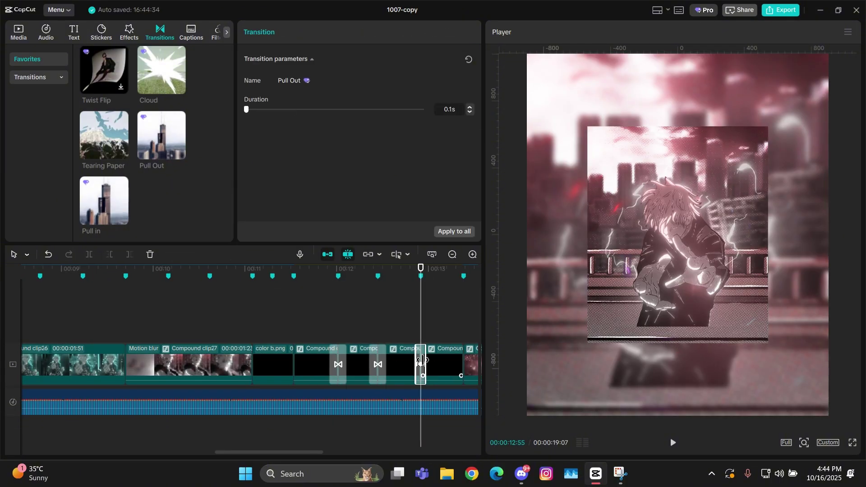
Step: Combine the Compound clip17 segments into one compound clip, apply motion blur with Blur 30, and check its processing progress
{"action": "left_click", "coordinate": [346, 356]}
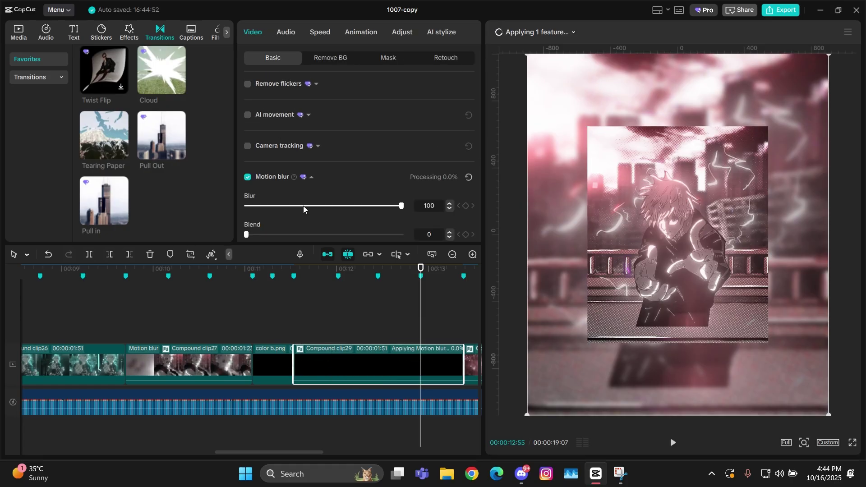
{"action": "left_click", "coordinate": [293, 206]}
{"action": "left_click", "coordinate": [432, 254]}
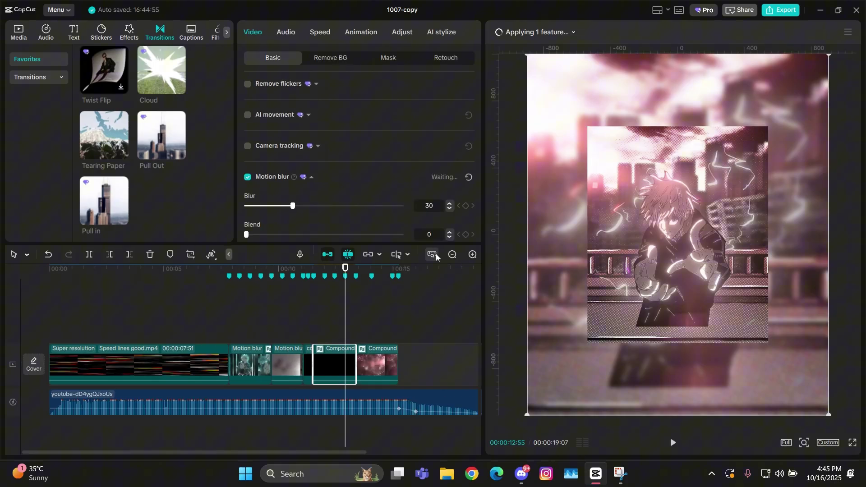
{"action": "left_click", "coordinate": [472, 254]}
{"action": "left_click", "coordinate": [472, 255]}
{"action": "left_click", "coordinate": [559, 32]}
{"action": "left_click", "coordinate": [558, 32]}
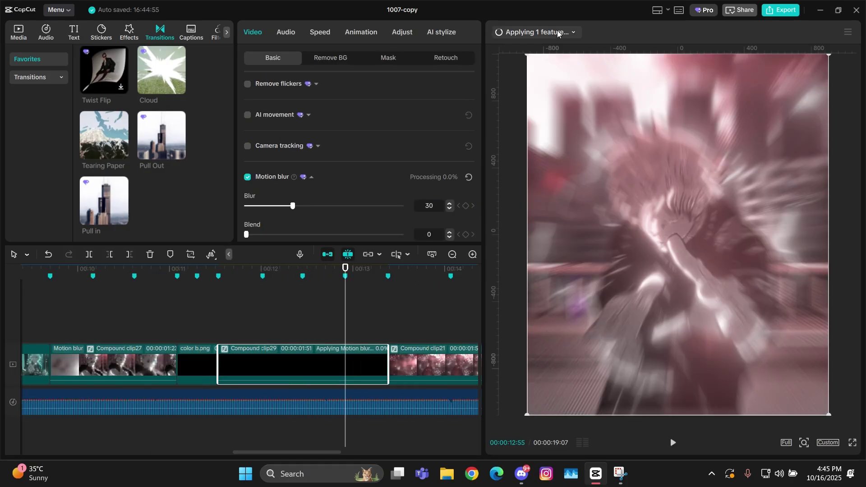
Step: Play back the motion-blurred compound clip from shortly before it starts to judge the shake and blur
{"action": "left_click", "coordinate": [452, 255]}
{"action": "left_click", "coordinate": [452, 254]}
{"action": "left_click", "coordinate": [472, 255]}
{"action": "left_click", "coordinate": [472, 254]}
{"action": "left_click", "coordinate": [452, 254]}
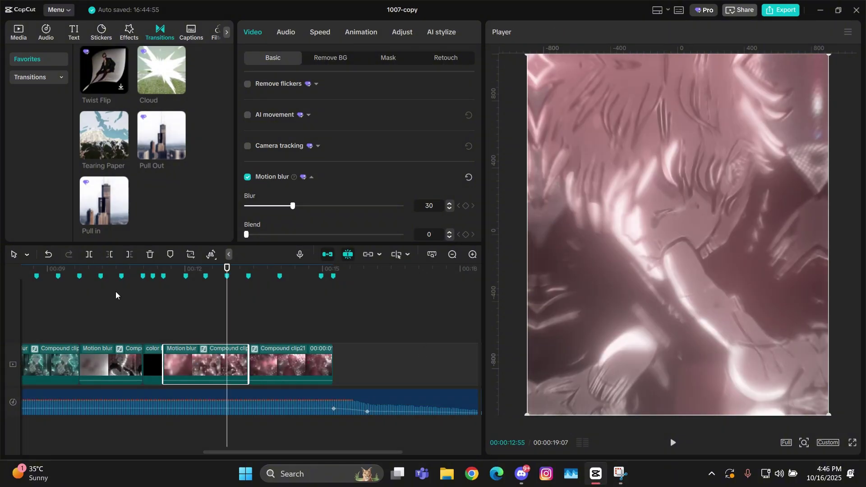
{"action": "left_click", "coordinate": [115, 293]}
{"action": "key", "text": "space"}
{"action": "left_click", "coordinate": [175, 299]}
{"action": "scroll", "coordinate": [174, 356], "scroll_direction": "up", "scroll_amount": 3}
Step: Undo the motion blur and the compound clip to return to the separate Compound clip17 segments
{"action": "key", "text": "ctrl+z"}
{"action": "key", "text": "ctrl+z"}
{"action": "key", "text": "ctrl+z"}
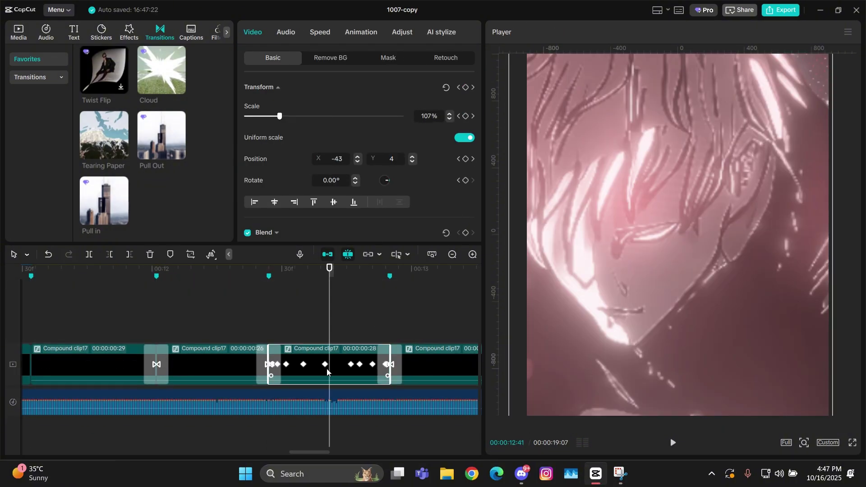
Step: Combine the Compound clip17 segments into one compound clip again and apply motion blur with Blur 24
{"action": "left_click", "coordinate": [327, 368]}
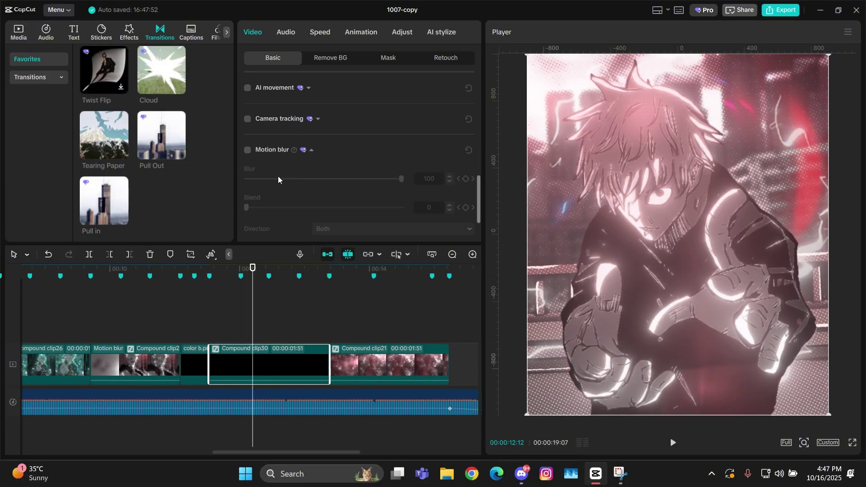
{"action": "left_click_drag", "start_coordinate": [278, 178], "coordinate": [283, 179]}
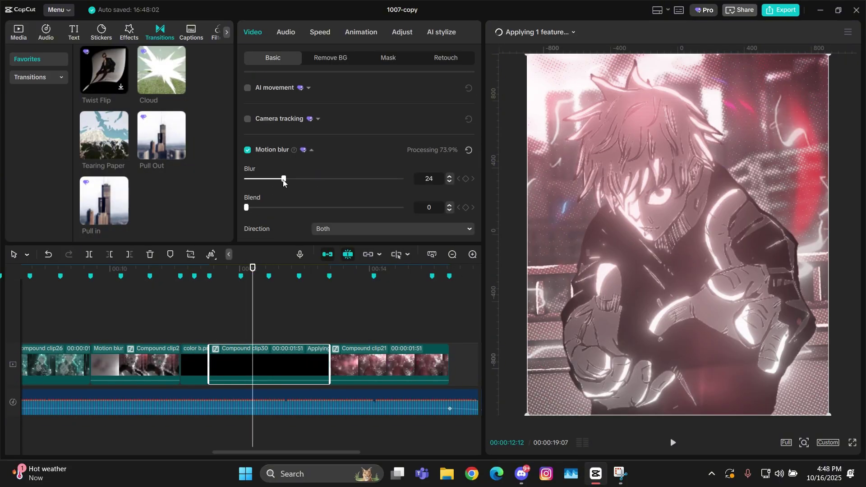
Step: Play back the motion-blurred Compound clip30 repeatedly from its start to review the shake
{"action": "left_click", "coordinate": [289, 315]}
{"action": "key", "text": "space"}
{"action": "left_click", "coordinate": [210, 317]}
{"action": "left_click", "coordinate": [210, 317]}
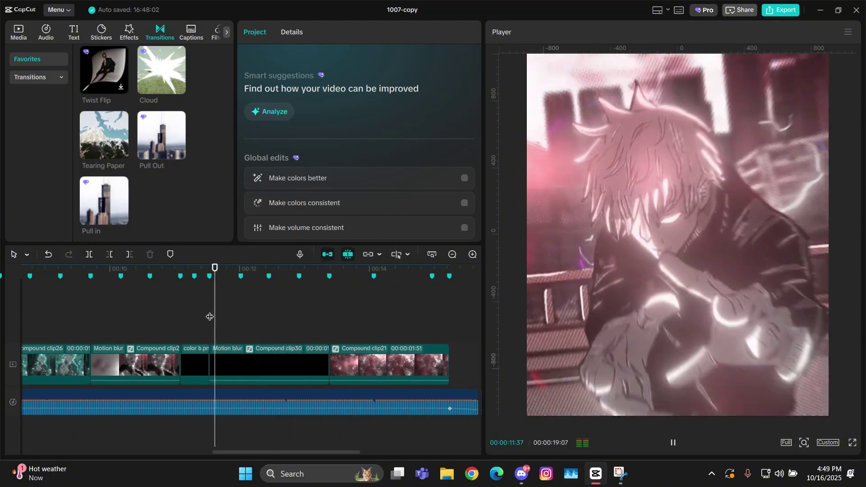
{"action": "left_click", "coordinate": [210, 316]}
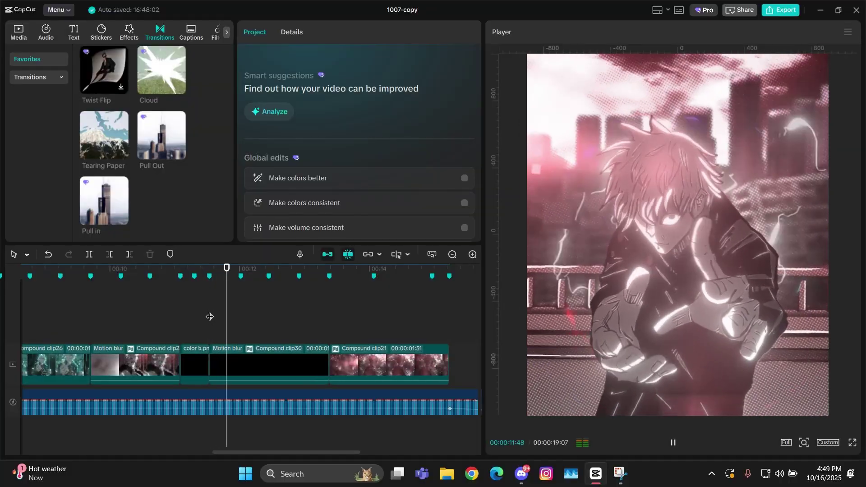
{"action": "key", "text": "space"}
{"action": "left_click", "coordinate": [209, 316]}
{"action": "scroll", "coordinate": [210, 316], "scroll_direction": "up", "scroll_amount": 1}
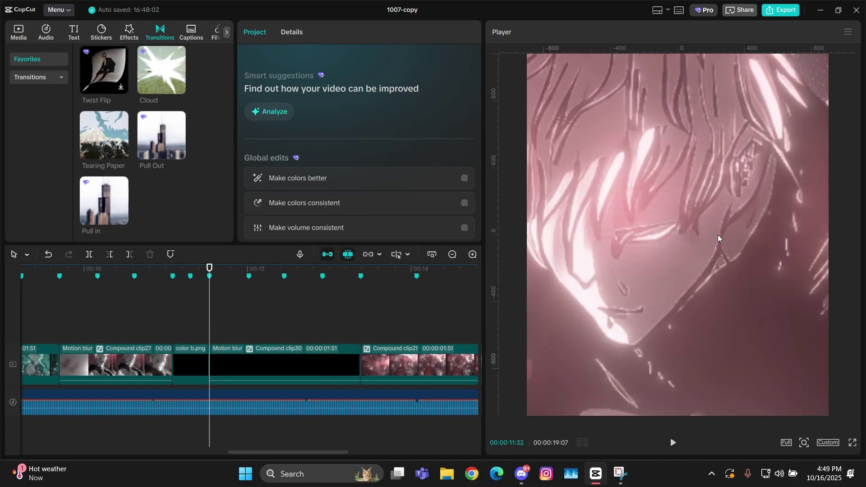
Step: Search the video effects for "shake" and place the Shake effect above the start of Compound clip30
{"action": "left_click", "coordinate": [129, 31]}
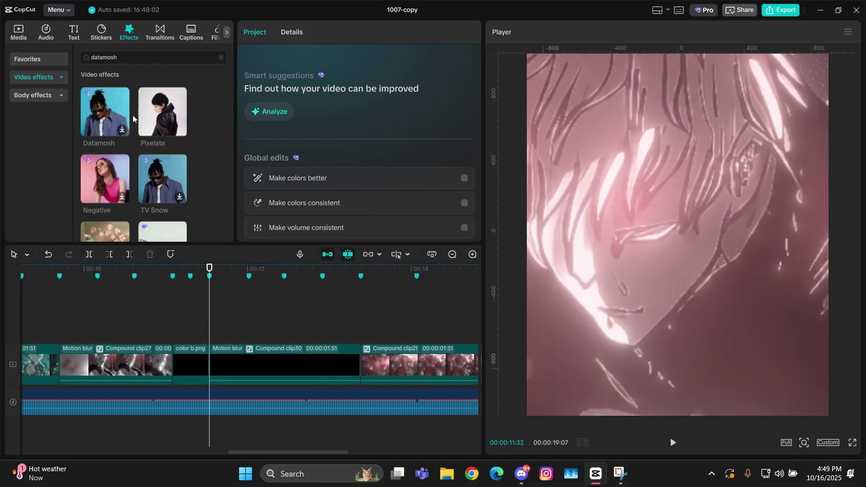
{"action": "left_click", "coordinate": [133, 59]}
{"action": "type", "text": "shake"}
{"action": "key", "text": "Return"}
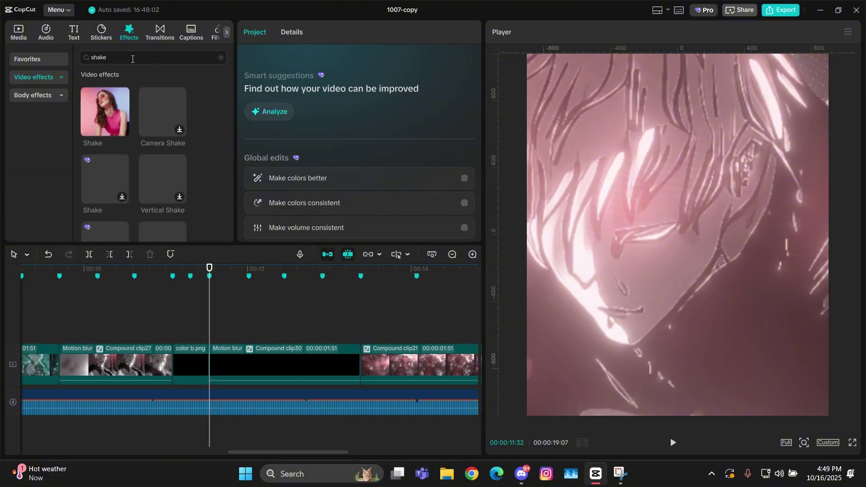
{"action": "left_click_drag", "start_coordinate": [97, 128], "coordinate": [231, 311]}
{"action": "scroll", "coordinate": [238, 317], "scroll_direction": "up", "scroll_amount": 3}
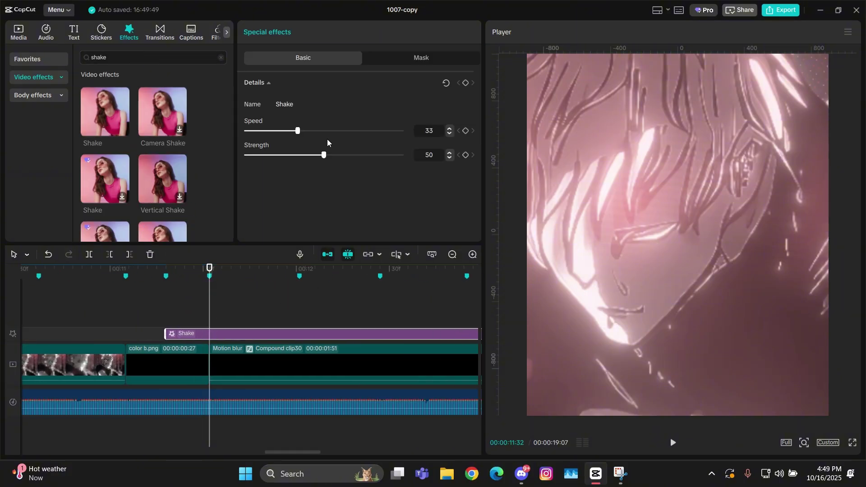
Step: Trim the Shake effect so it runs from 00:00:11:26 to 00:00:11:45 around the start of Compound clip30
{"action": "key", "text": "Left"}
{"action": "key", "text": "Left"}
{"action": "key", "text": "Left"}
{"action": "key", "text": "Left"}
{"action": "key", "text": "Left"}
{"action": "key", "text": "Left"}
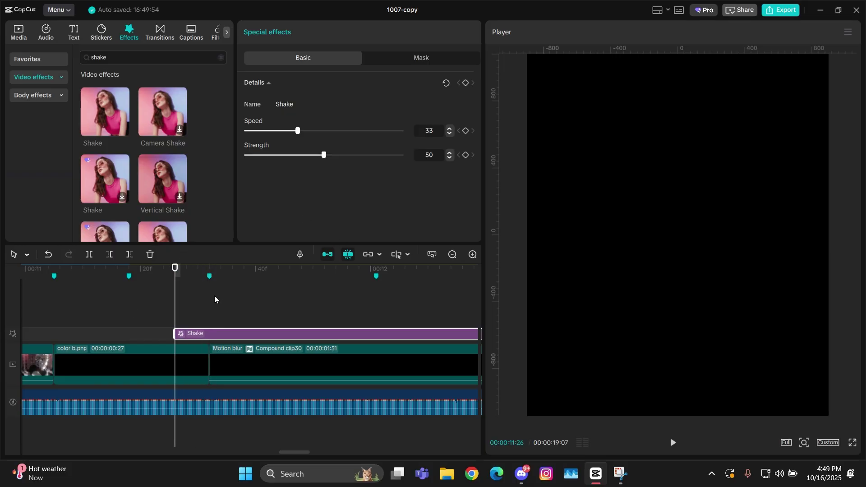
{"action": "left_click_drag", "start_coordinate": [227, 274], "coordinate": [284, 269]}
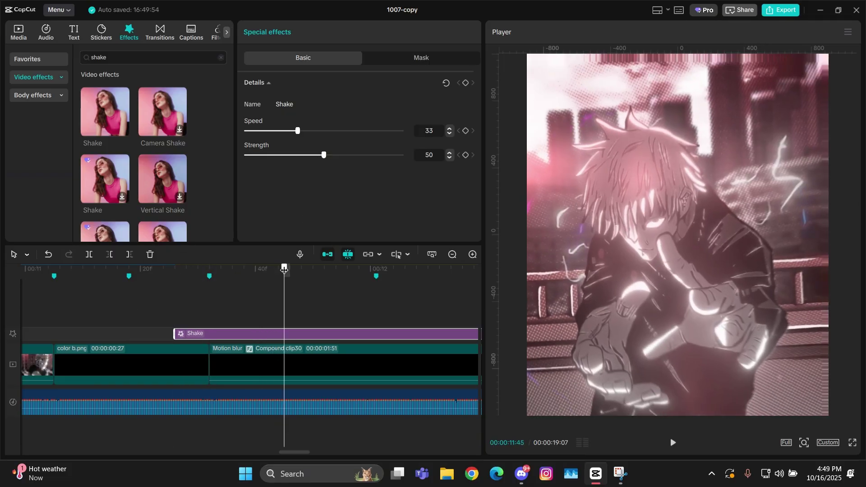
{"action": "key", "text": "Left"}
{"action": "key", "text": "w"}
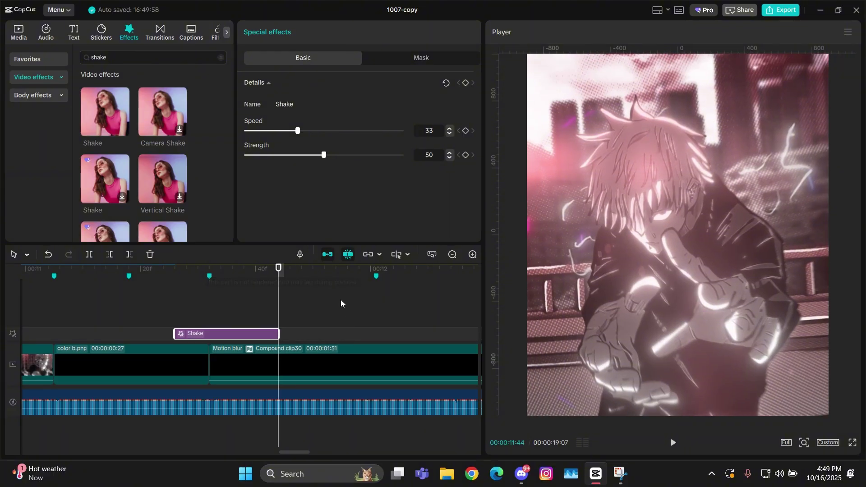
{"action": "left_click_drag", "start_coordinate": [278, 330], "coordinate": [284, 332]}
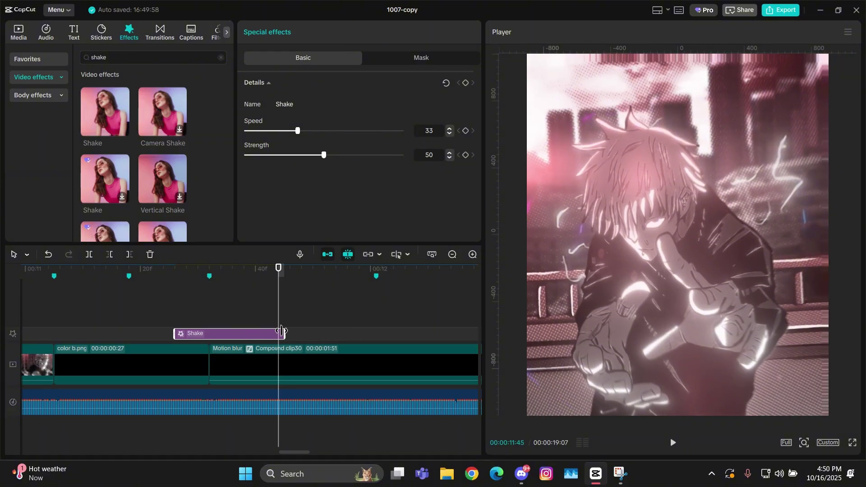
Step: Set the Shake effect's Speed and Strength to 100 at 00:00:11:32 and add keyframes for both
{"action": "key", "text": "Right"}
{"action": "key", "text": "Up"}
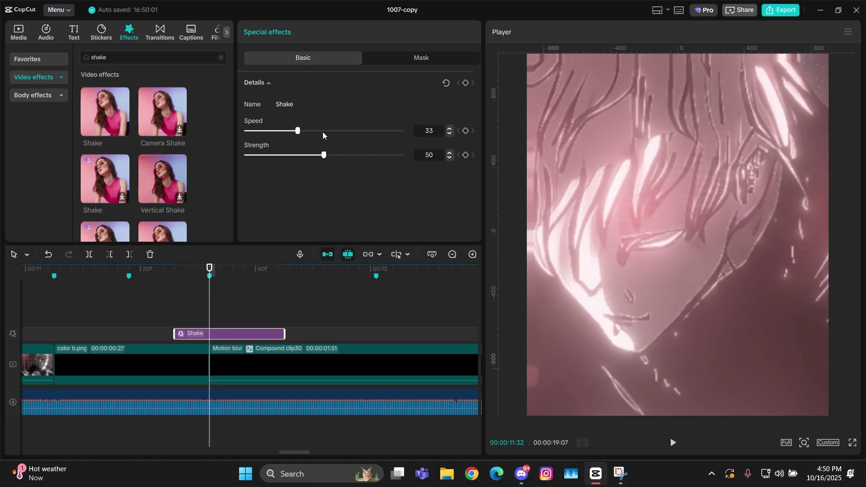
{"action": "left_click_drag", "start_coordinate": [323, 132], "coordinate": [466, 146]}
{"action": "left_click_drag", "start_coordinate": [363, 154], "coordinate": [490, 161]}
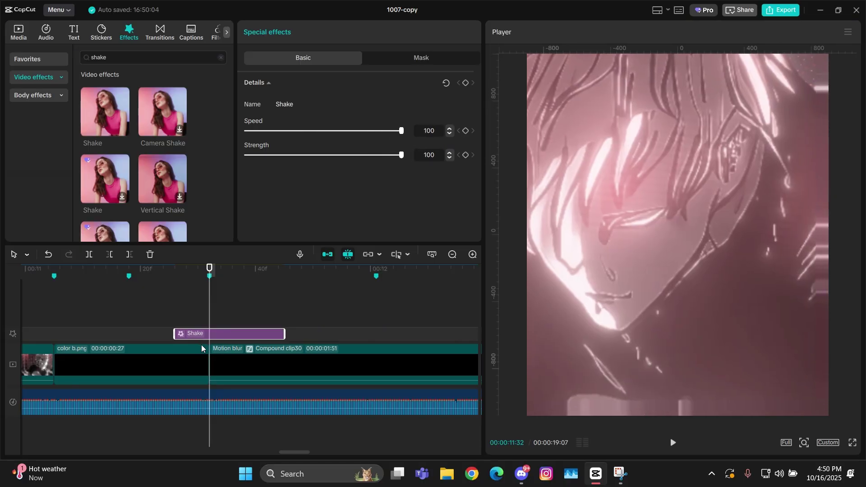
{"action": "left_click", "coordinate": [465, 155]}
{"action": "left_click", "coordinate": [465, 131]}
Step: Add low Speed and Strength keyframes at the Shake effect's start, and set Speed 25 and Strength 5 at its end
{"action": "key", "text": "Up"}
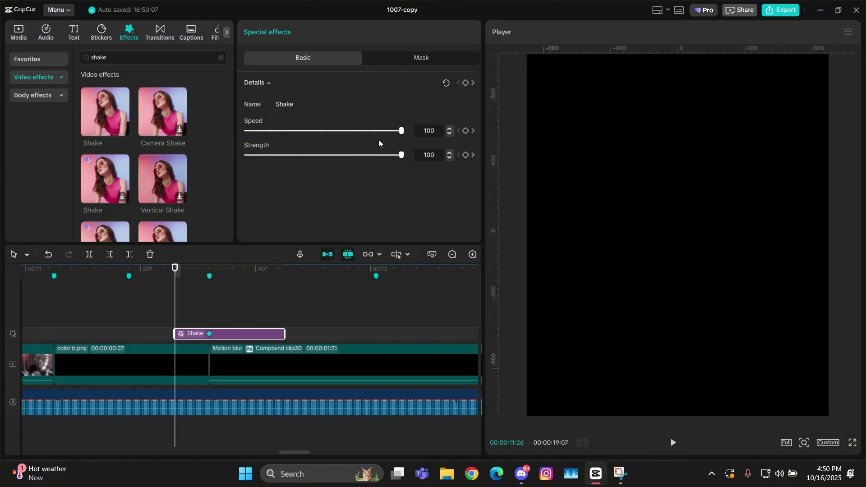
{"action": "key", "text": "Down"}
{"action": "key", "text": "Down"}
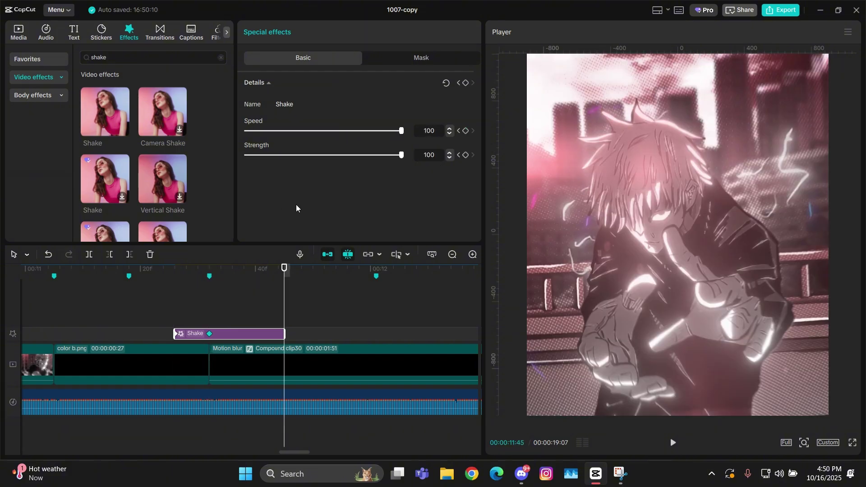
{"action": "left_click_drag", "start_coordinate": [292, 154], "coordinate": [255, 158]}
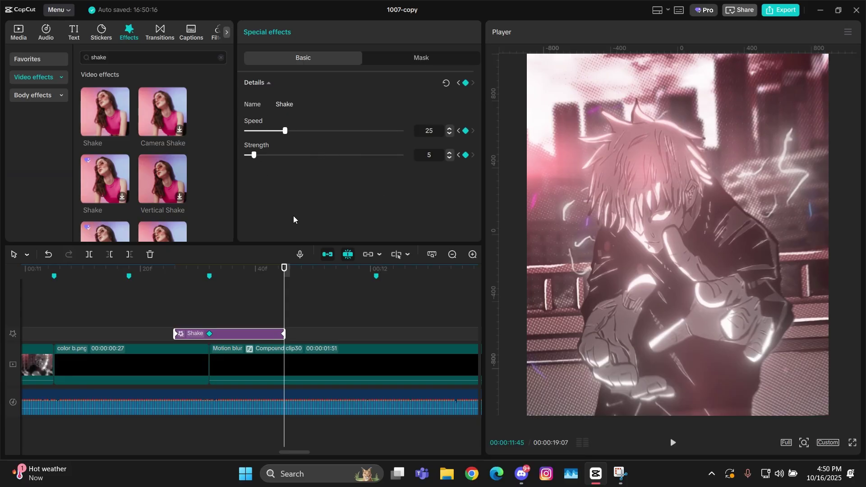
Step: Ease the Shake effect's Strength curve at its start and end keyframes and lengthen the end keyframe's handle
{"action": "left_click", "coordinate": [209, 334]}
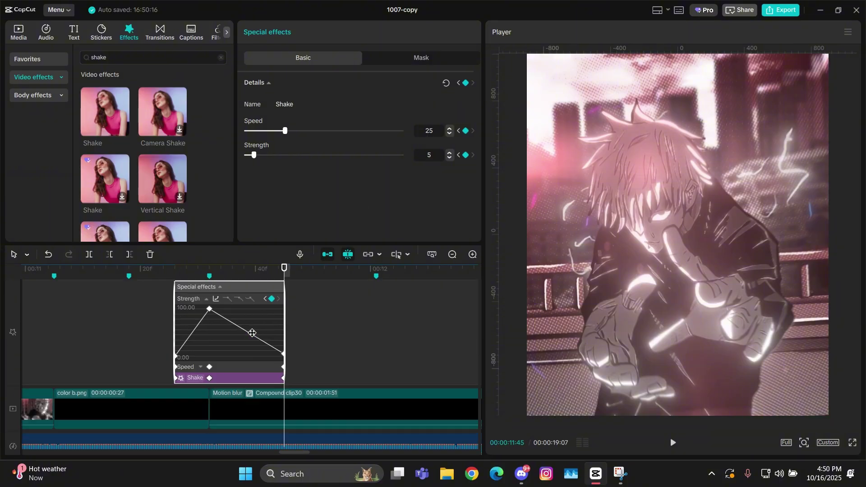
{"action": "left_click", "coordinate": [239, 299]}
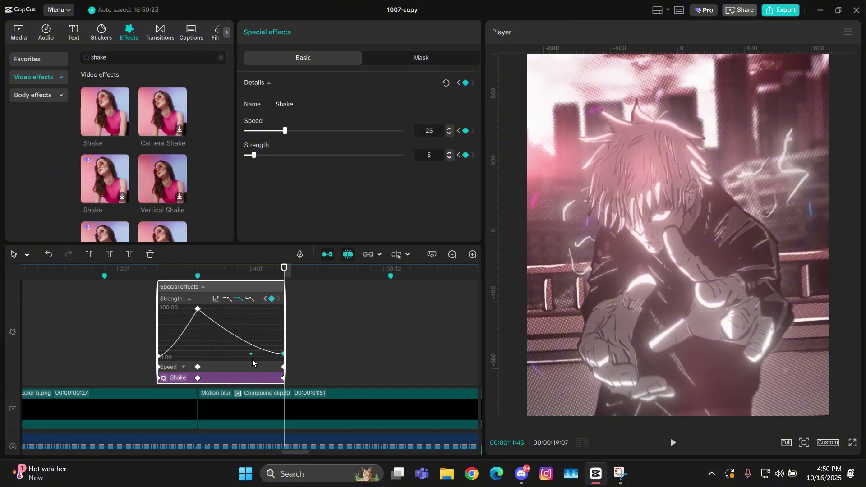
{"action": "left_click_drag", "start_coordinate": [218, 354], "coordinate": [205, 353]}
Step: Ease the Shake effect's Speed curve at its start and end keyframes and collapse the keyframe curves
{"action": "left_click", "coordinate": [183, 367]}
{"action": "left_click", "coordinate": [239, 310]}
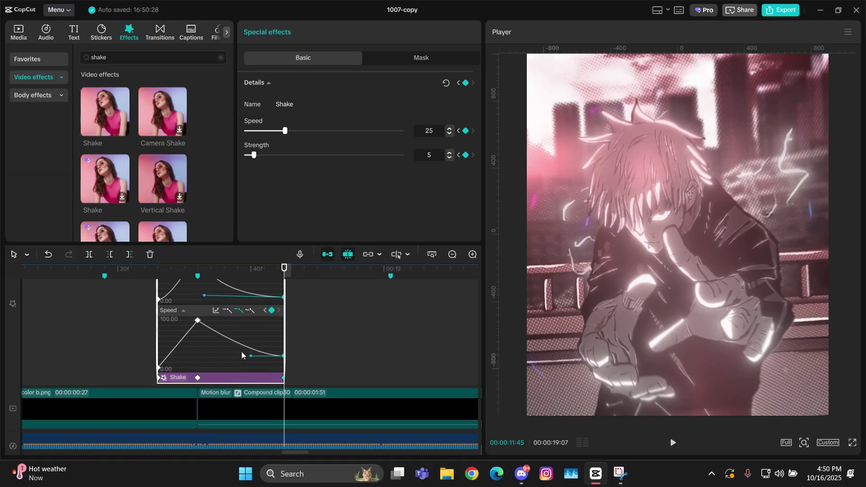
{"action": "left_click", "coordinate": [177, 358]}
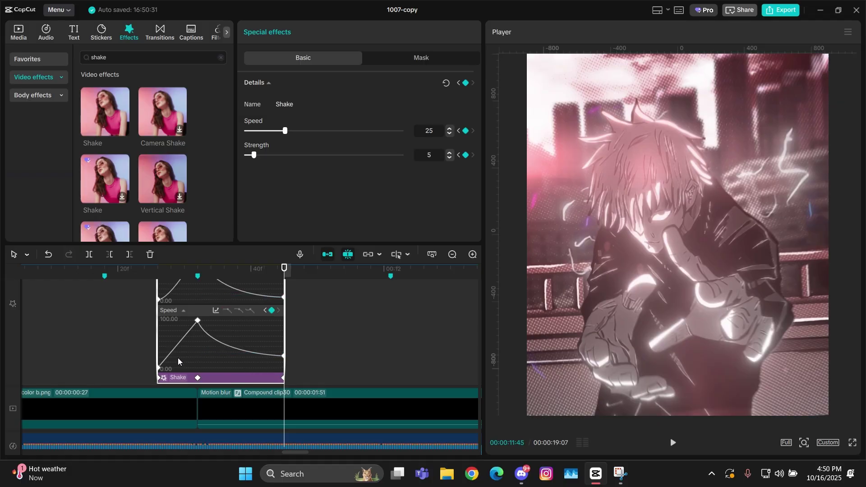
{"action": "left_click", "coordinate": [241, 313]}
{"action": "left_click", "coordinate": [318, 304]}
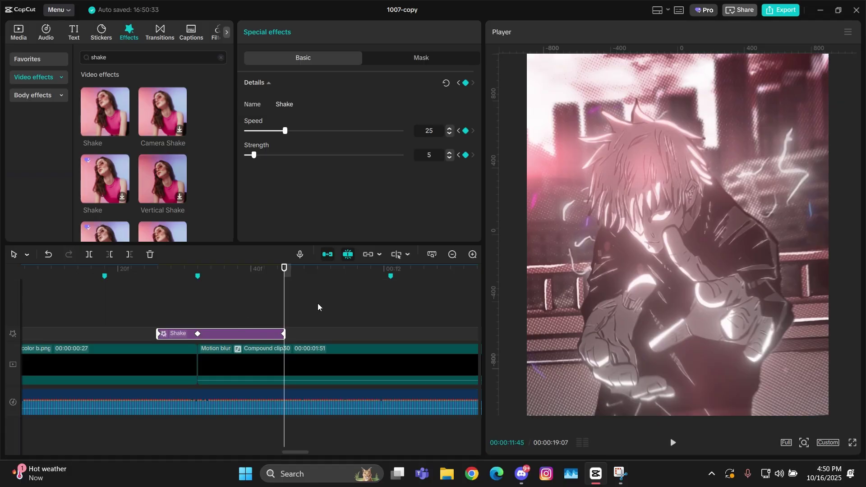
Step: Paste a copy of the Shake effect around the marker near 00:00:12 and play it back
{"action": "left_click", "coordinate": [357, 307]}
{"action": "key", "text": "ctrl+v"}
{"action": "left_click", "coordinate": [391, 293]}
{"action": "left_click_drag", "start_coordinate": [413, 331], "coordinate": [408, 332]}
{"action": "key", "text": "space"}
{"action": "left_click", "coordinate": [426, 307]}
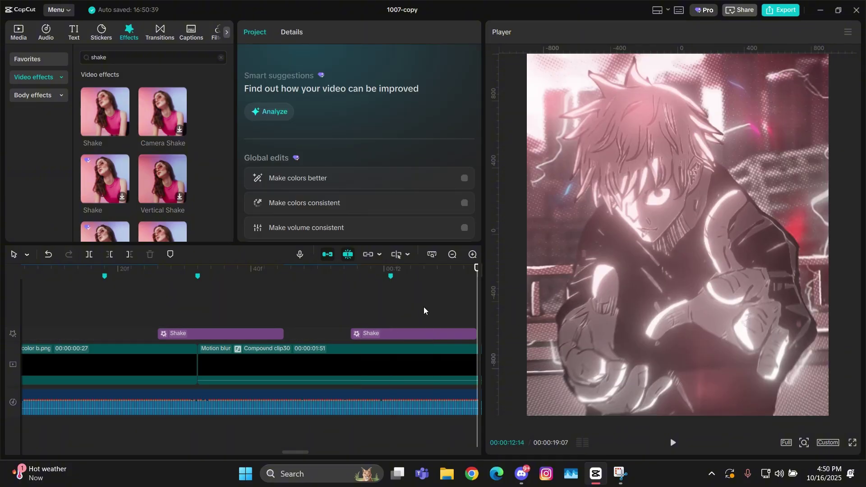
Step: Paste further copies of the Shake effect around the following beat markers over Compound clip30
{"action": "left_click", "coordinate": [296, 302]}
{"action": "key", "text": "ctrl+v"}
{"action": "left_click", "coordinate": [391, 305]}
{"action": "left_click", "coordinate": [476, 303]}
{"action": "key", "text": "ctrl+v"}
{"action": "left_click", "coordinate": [166, 293]}
{"action": "scroll", "coordinate": [357, 268], "scroll_direction": "down", "scroll_amount": 5}
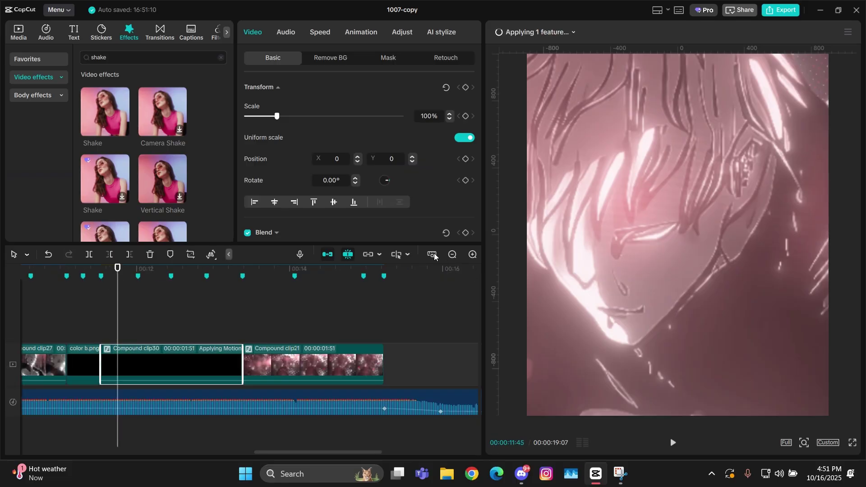
Step: Check the processing progress and settings of the motion blur on Compound clip30
{"action": "left_click", "coordinate": [578, 28]}
{"action": "scroll", "coordinate": [462, 146], "scroll_direction": "down", "scroll_amount": 5}
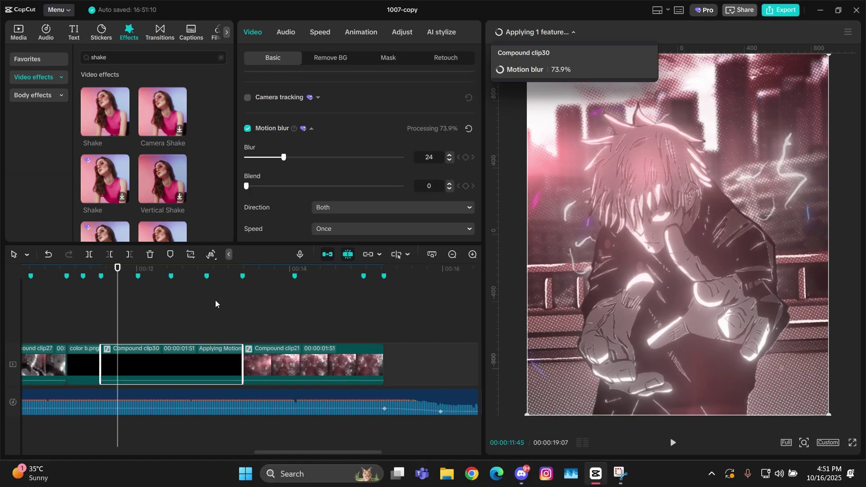
{"action": "right_click", "coordinate": [243, 303]}
{"action": "mouse_move", "coordinate": [289, 340]}
{"action": "left_click", "coordinate": [362, 337]}
{"action": "scroll", "coordinate": [156, 303], "scroll_direction": "down", "scroll_amount": 2}
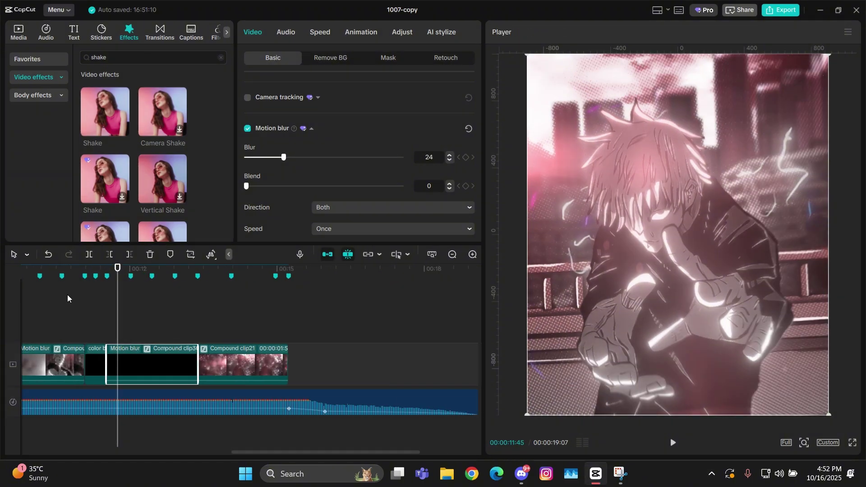
Step: Play back Compound clip30 and replay its second beat around 00:00:12 to examine the shake and motion blur
{"action": "left_click", "coordinate": [137, 300]}
{"action": "key", "text": "space"}
{"action": "left_click", "coordinate": [106, 295]}
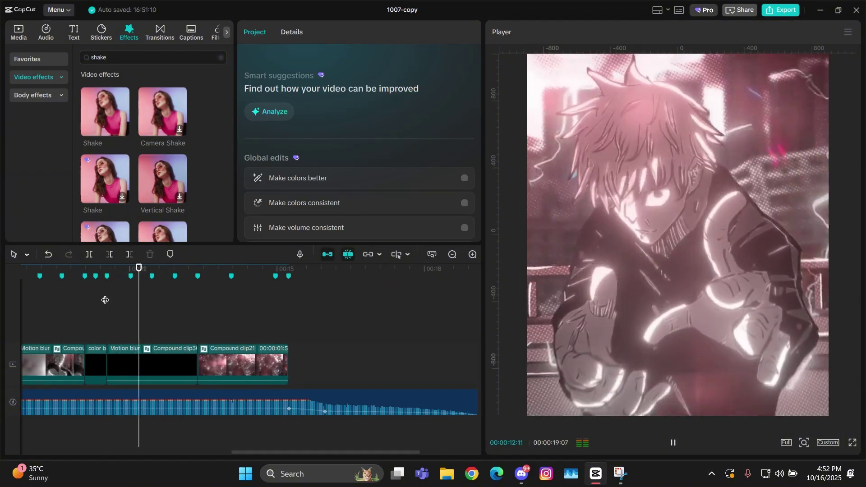
{"action": "left_click", "coordinate": [105, 300]}
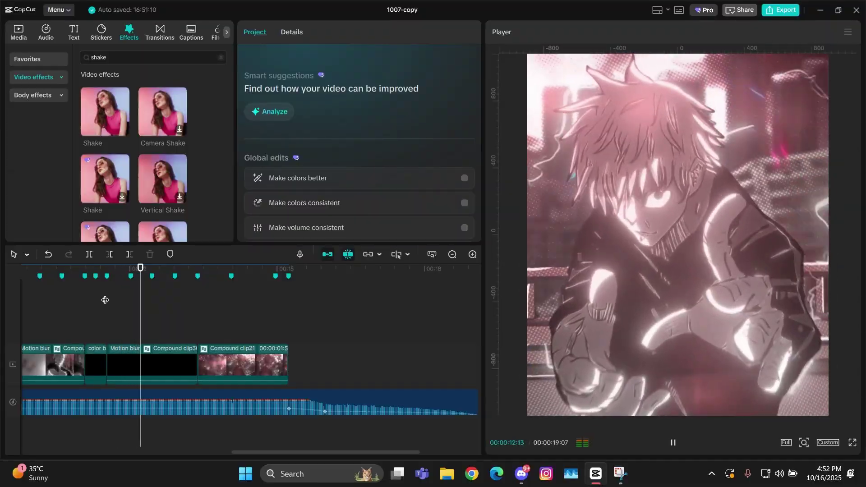
{"action": "left_click", "coordinate": [105, 299]}
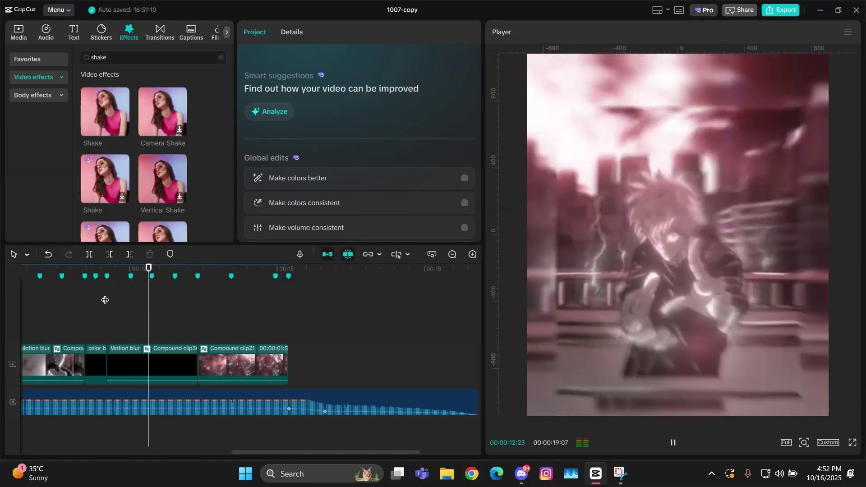
{"action": "left_click", "coordinate": [105, 299]}
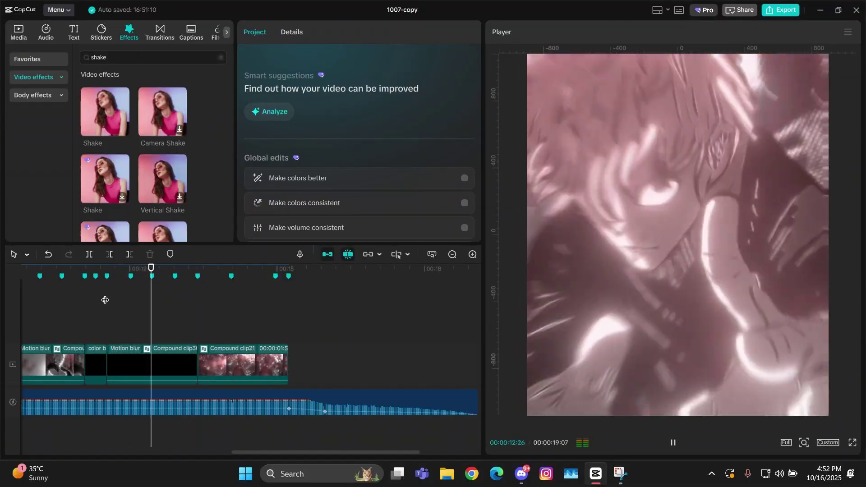
{"action": "left_click", "coordinate": [105, 300]}
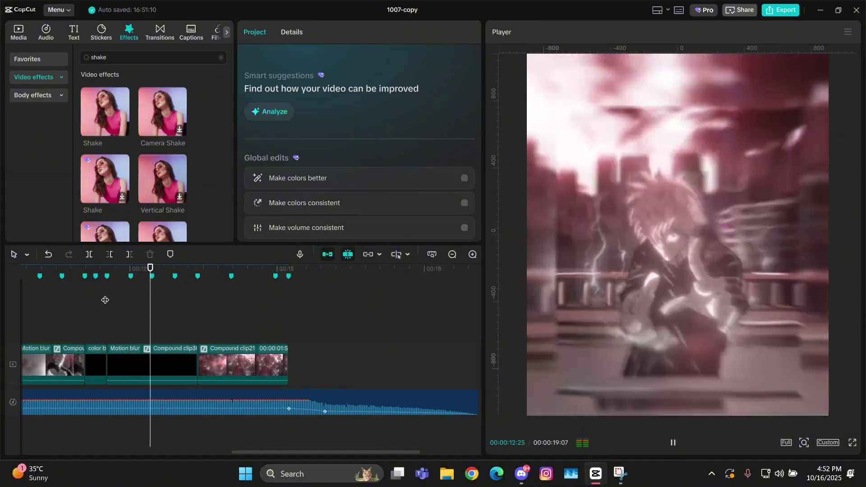
{"action": "left_click", "coordinate": [105, 300]}
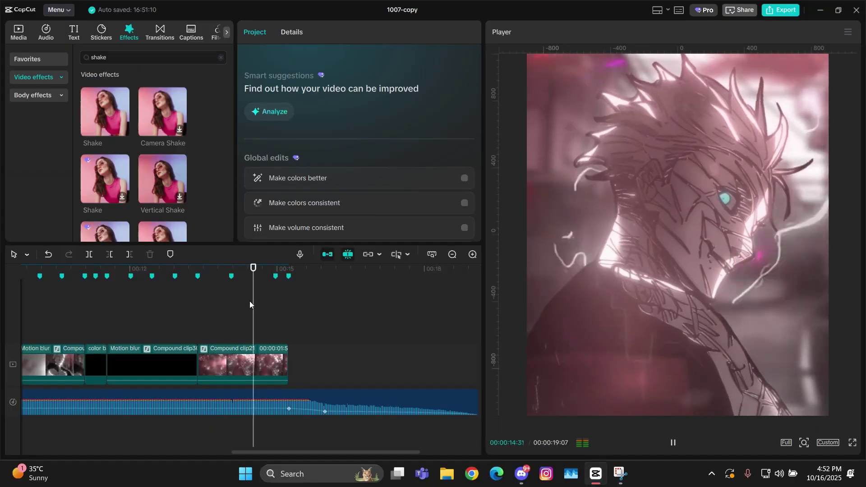
Step: Play back Compound clip21 repeatedly from its start to the end of the clip to examine its zoom movement
{"action": "scroll", "coordinate": [255, 310], "scroll_direction": "up", "scroll_amount": 2}
{"action": "left_click", "coordinate": [161, 311]}
{"action": "key", "text": "space"}
{"action": "scroll", "coordinate": [189, 310], "scroll_direction": "up", "scroll_amount": 2}
{"action": "key", "text": "space"}
{"action": "left_click", "coordinate": [199, 303]}
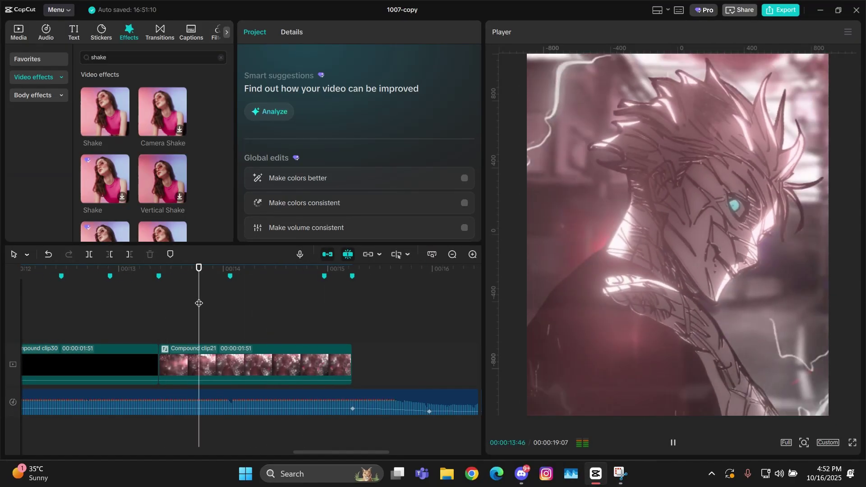
{"action": "key", "text": "space"}
{"action": "key", "text": "space"}
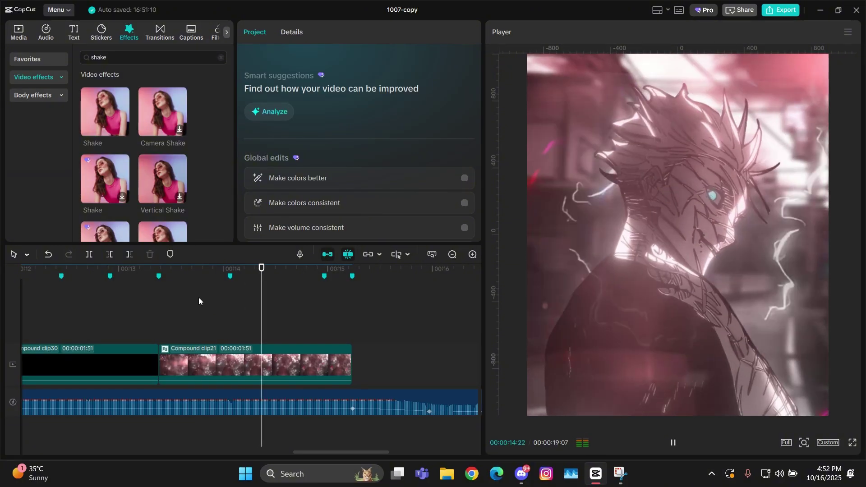
{"action": "left_click", "coordinate": [199, 302]}
{"action": "key", "text": "space"}
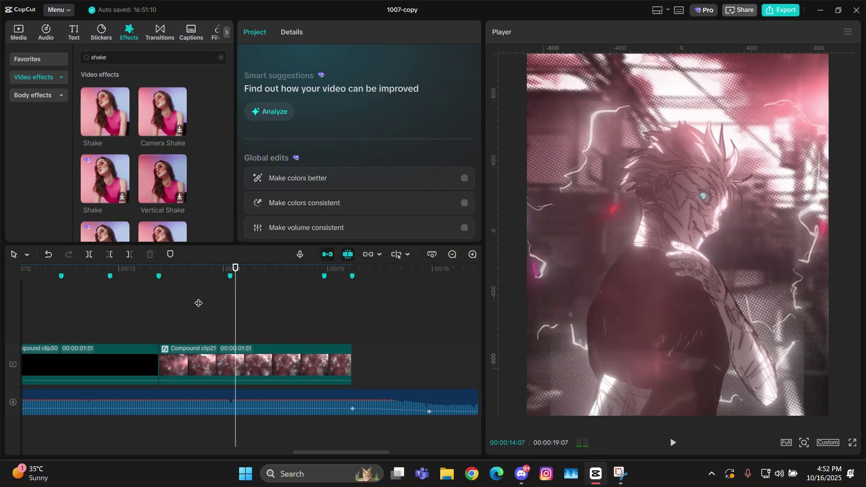
{"action": "key", "text": "space"}
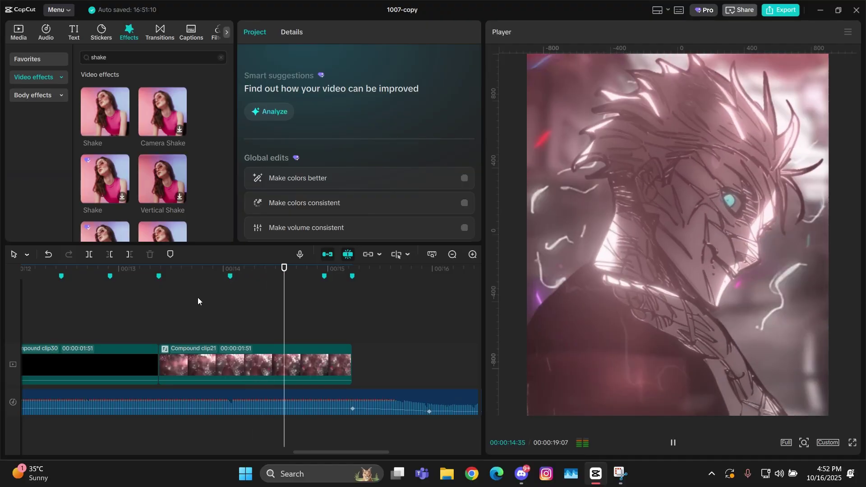
{"action": "left_click", "coordinate": [197, 302]}
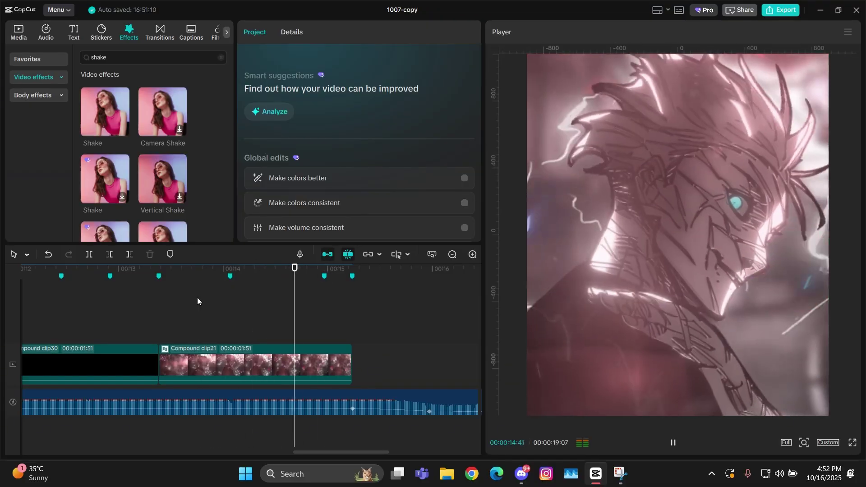
{"action": "left_click", "coordinate": [197, 303]}
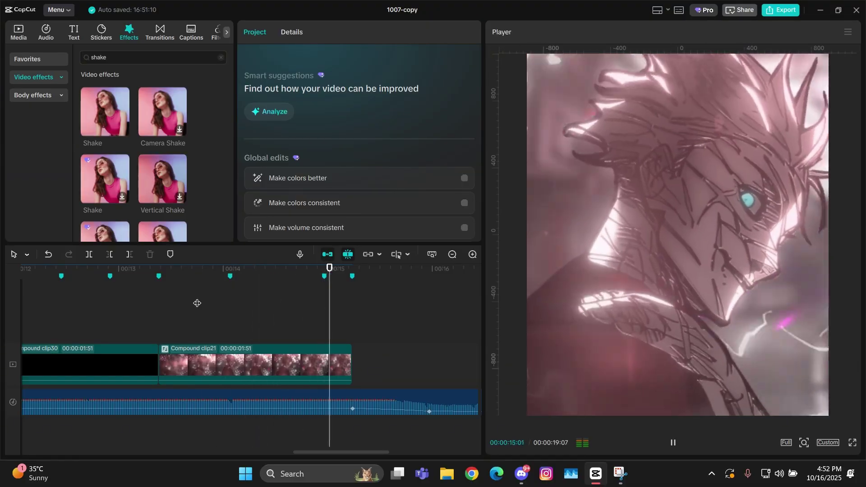
{"action": "left_click", "coordinate": [177, 304]}
{"action": "key", "text": "space"}
{"action": "scroll", "coordinate": [179, 313], "scroll_direction": "up", "scroll_amount": 2}
Step: Select Compound clip21, go to its start and show its Scale keyframe curve
{"action": "left_click", "coordinate": [230, 356]}
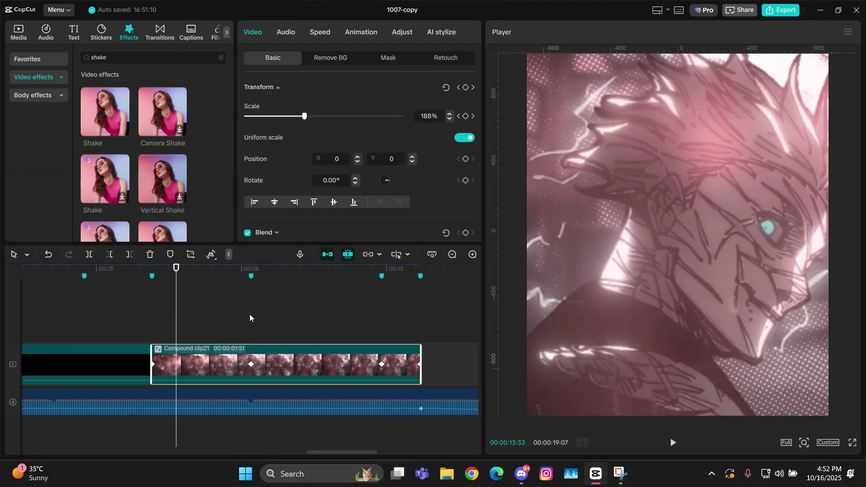
{"action": "key", "text": "Up"}
{"action": "key", "text": "alt+k"}
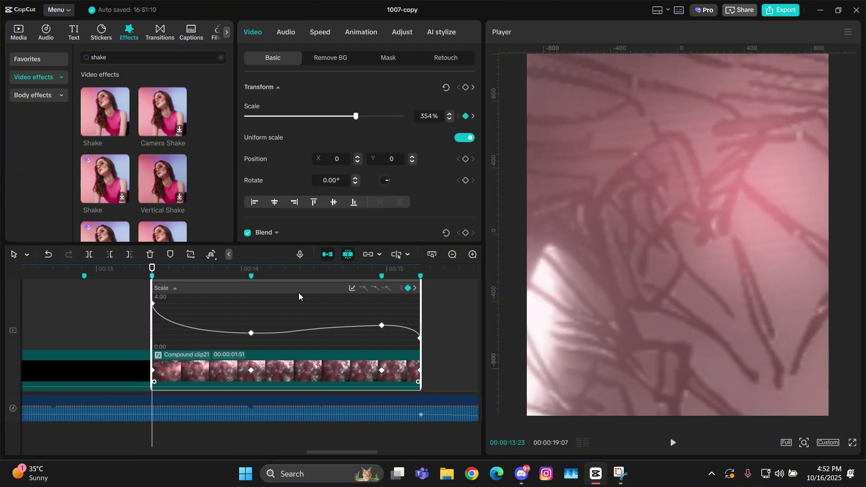
{"action": "left_click", "coordinate": [251, 332]}
{"action": "left_click_drag", "start_coordinate": [217, 295], "coordinate": [412, 401]}
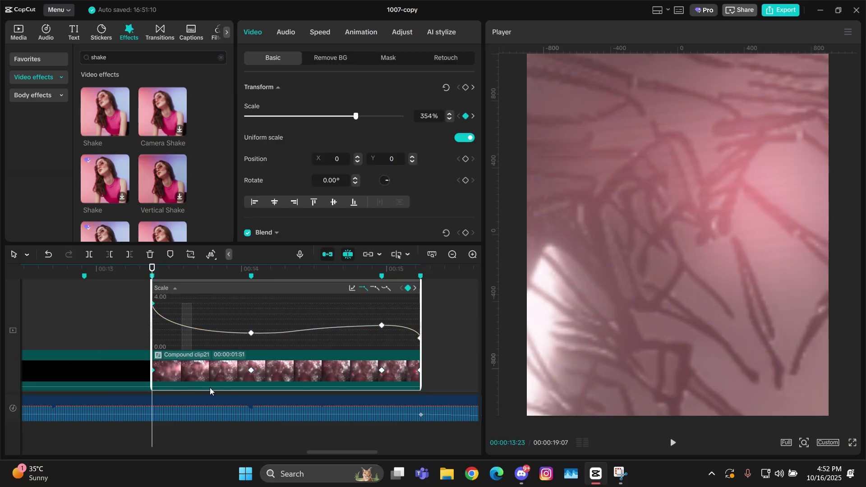
Step: Scrub through Compound clip21 between its first two Scale keyframes to examine how the zoom follows the curve
{"action": "left_click", "coordinate": [251, 271]}
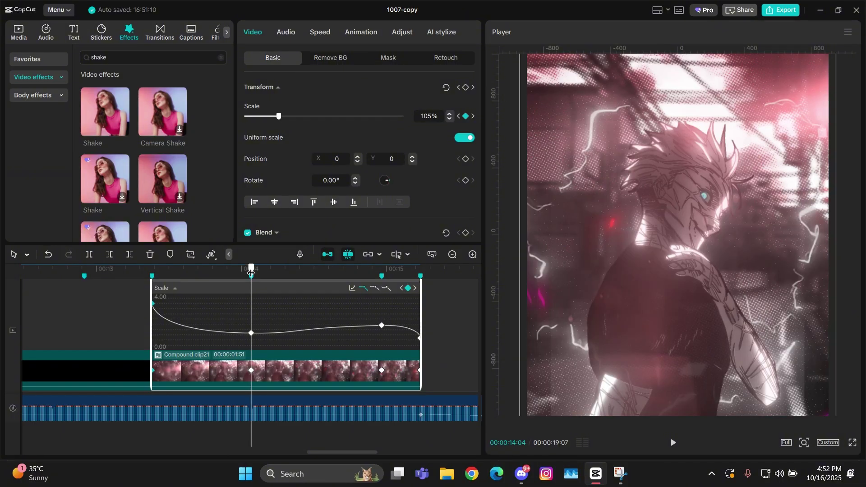
{"action": "mouse_move", "coordinate": [253, 271]}
{"action": "left_mouse_down"}
{"action": "mouse_move", "coordinate": [425, 276]}
{"action": "mouse_move", "coordinate": [251, 273]}
{"action": "left_mouse_up"}
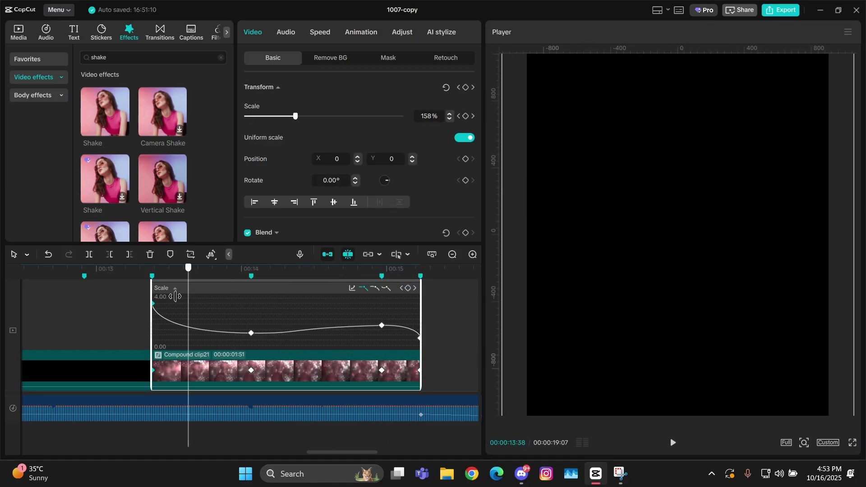
{"action": "left_click_drag", "start_coordinate": [185, 296], "coordinate": [167, 302]}
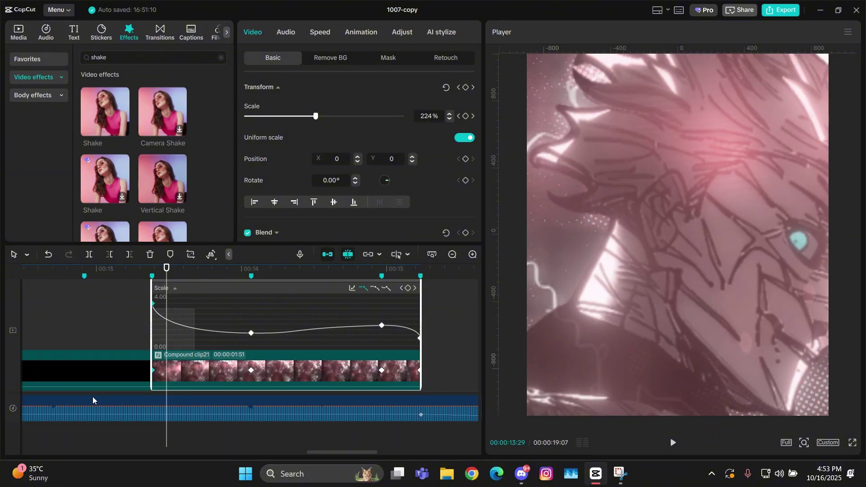
{"action": "key", "text": "Left"}
{"action": "key", "text": "Left"}
{"action": "key", "text": "Left"}
{"action": "key", "text": "Left"}
{"action": "key", "text": "Left"}
{"action": "key", "text": "Left"}
{"action": "key", "text": "Right"}
{"action": "key", "text": "Right"}
{"action": "key", "text": "Right"}
{"action": "key", "text": "Right"}
{"action": "key", "text": "Right"}
{"action": "key", "text": "Right"}
{"action": "key", "text": "Right"}
{"action": "key", "text": "Right"}
{"action": "key", "text": "Right"}
{"action": "key", "text": "Right"}
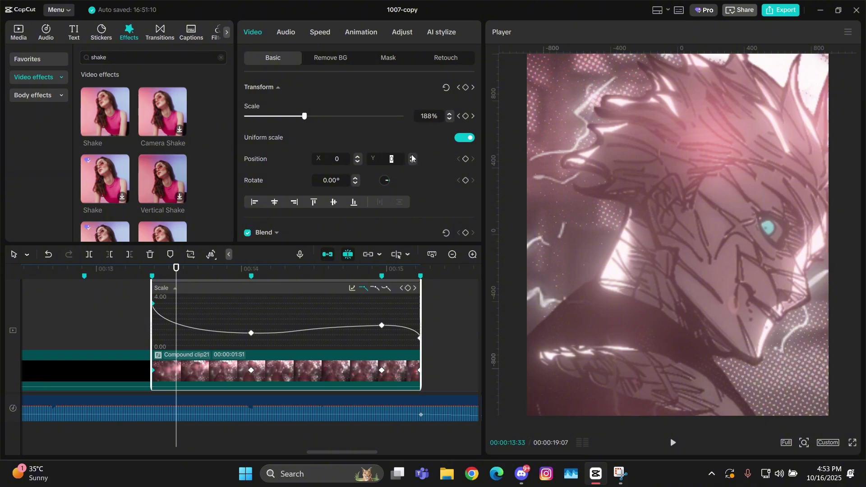
{"action": "left_click_drag", "start_coordinate": [216, 272], "coordinate": [241, 276]}
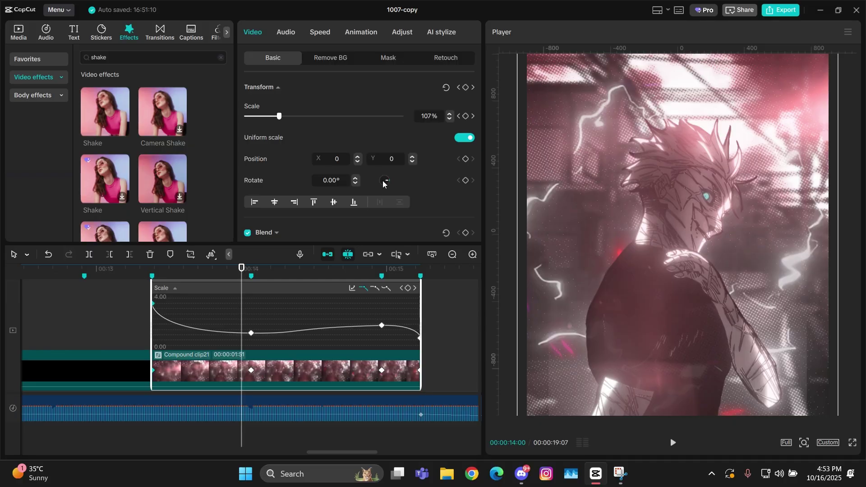
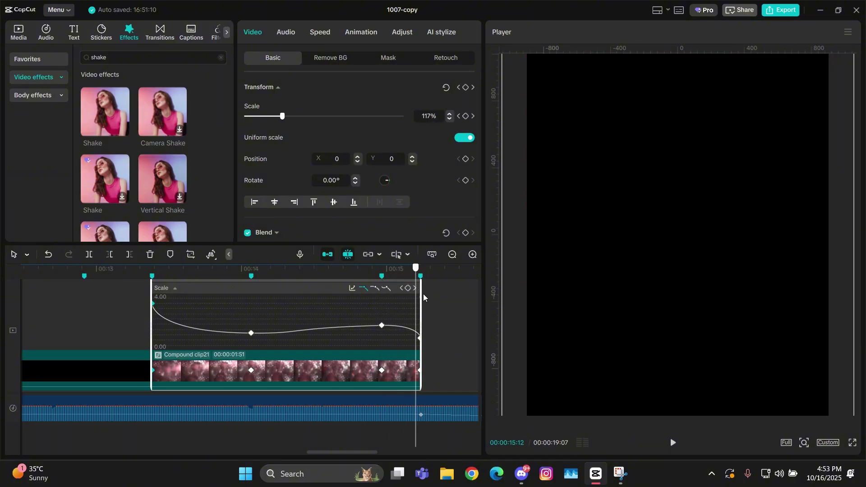
Step: Add closely spaced Position keyframes at the start of Compound clip21, from about 00:00:13:24 to 00:00:13:35
{"action": "left_click", "coordinate": [280, 356]}
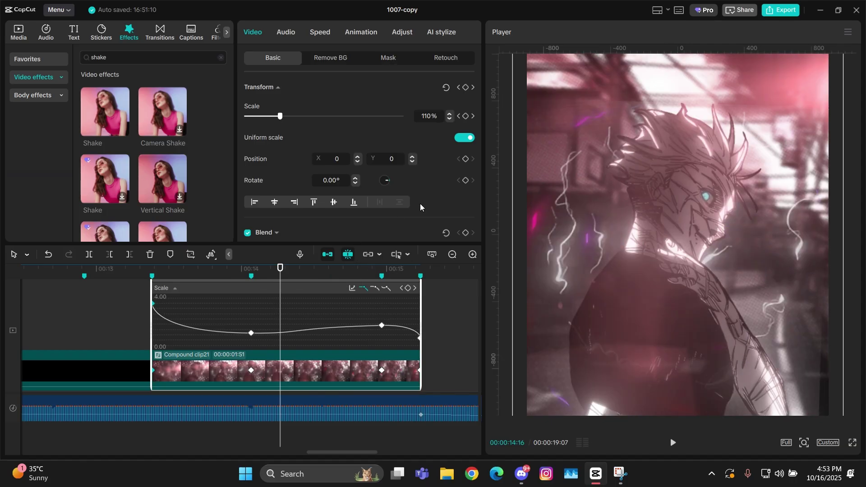
{"action": "key", "text": "Up"}
{"action": "left_click", "coordinate": [467, 160]}
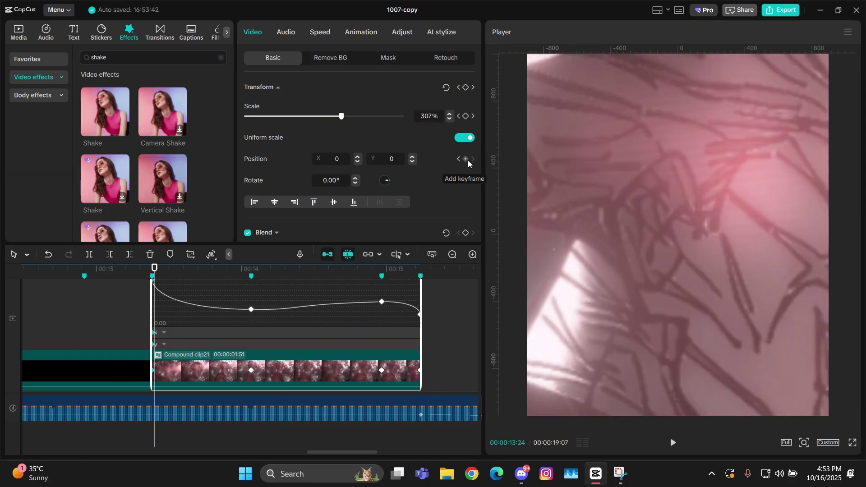
{"action": "key", "text": "Right"}
{"action": "key", "text": "Right"}
{"action": "key", "text": "Right"}
{"action": "key", "text": "Right"}
{"action": "key", "text": "Right"}
{"action": "key", "text": "Right"}
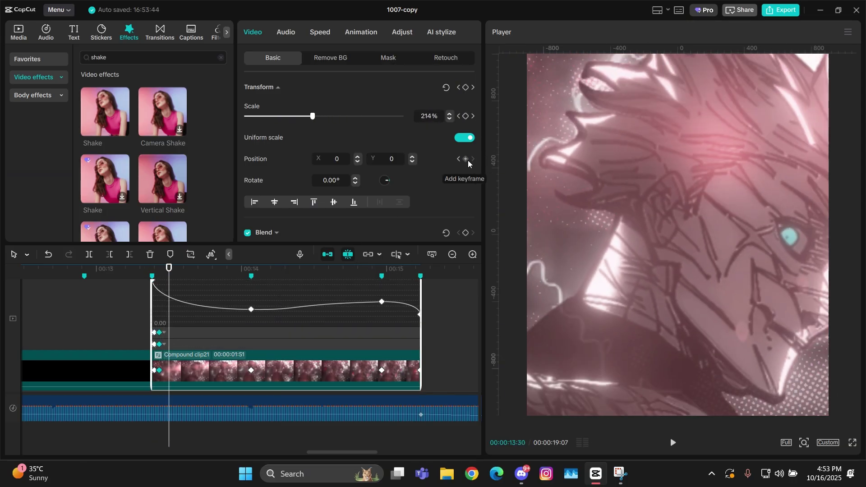
{"action": "left_click", "coordinate": [468, 161]}
{"action": "key", "text": "Right"}
{"action": "key", "text": "Right"}
{"action": "key", "text": "Right"}
{"action": "key", "text": "Right"}
{"action": "key", "text": "Right"}
{"action": "key", "text": "Right"}
{"action": "left_click", "coordinate": [467, 161]}
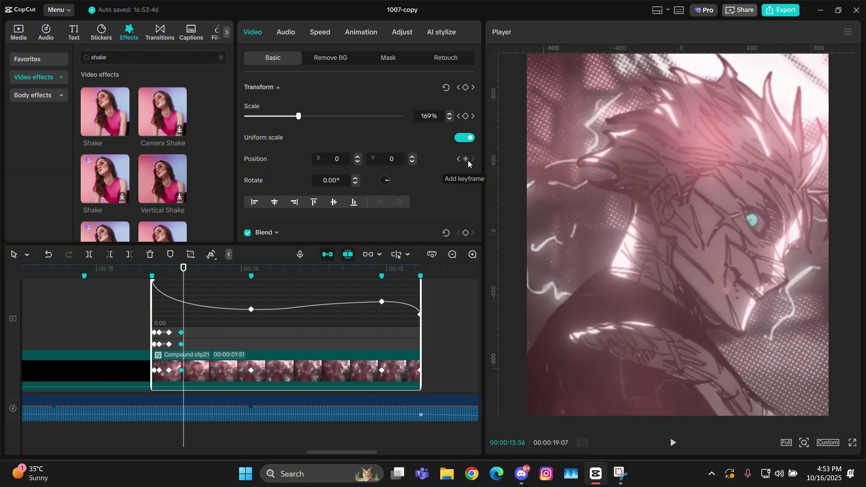
Step: Add two wider-spaced Position keyframes to Compound clip21, at about 00:00:13:45 and 00:00:13:57
{"action": "key", "text": "Right"}
{"action": "key", "text": "Right"}
{"action": "key", "text": "Right"}
{"action": "key", "text": "Right"}
{"action": "key", "text": "Right"}
{"action": "key", "text": "Right"}
{"action": "key", "text": "Right"}
{"action": "key", "text": "Right"}
{"action": "key", "text": "Right"}
{"action": "left_click", "coordinate": [467, 160]}
{"action": "key", "text": "Right"}
{"action": "key", "text": "Right"}
{"action": "key", "text": "Right"}
{"action": "key", "text": "Right"}
{"action": "key", "text": "Right"}
{"action": "key", "text": "Right"}
{"action": "key", "text": "Right"}
{"action": "key", "text": "Right"}
{"action": "key", "text": "Right"}
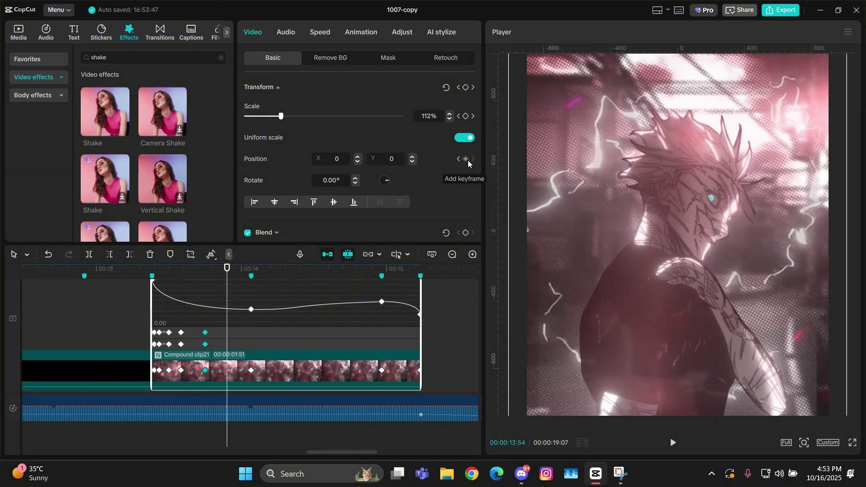
{"action": "left_click", "coordinate": [467, 160]}
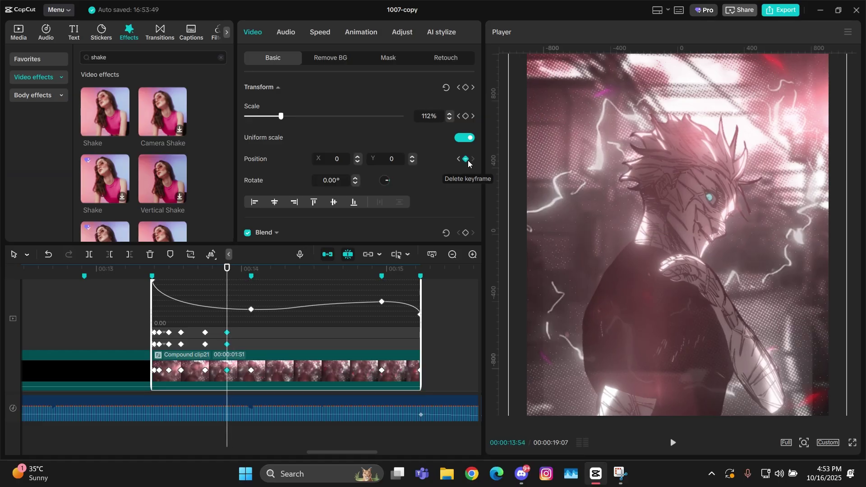
{"action": "key", "text": "Right"}
{"action": "key", "text": "Right"}
{"action": "key", "text": "Right"}
{"action": "key", "text": "Right"}
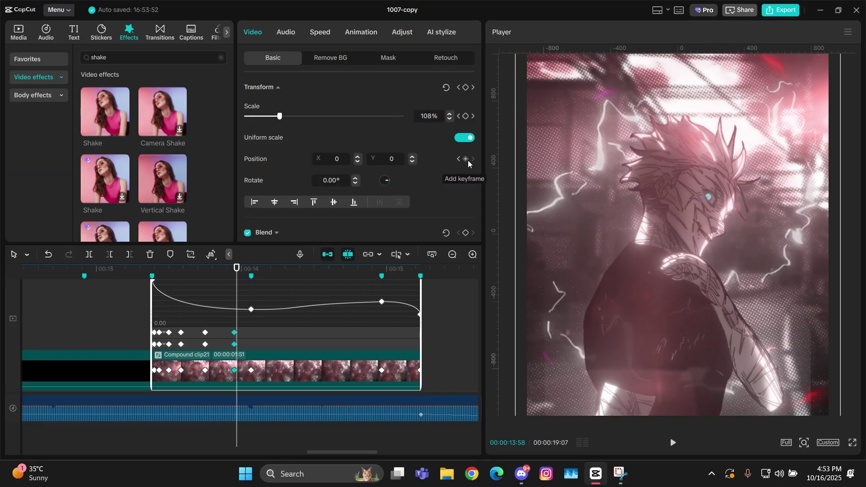
Step: Add three Position keyframes to Compound clip21 past the 00:00:14 marker, about five frames apart from 00:00:14:13
{"action": "key", "text": "Right"}
{"action": "key", "text": "Right"}
{"action": "key", "text": "Right"}
{"action": "key", "text": "Right"}
{"action": "key", "text": "Right"}
{"action": "key", "text": "Right"}
{"action": "key", "text": "Right"}
{"action": "key", "text": "Right"}
{"action": "key", "text": "Right"}
{"action": "key", "text": "Right"}
{"action": "key", "text": "Right"}
{"action": "key", "text": "Right"}
{"action": "key", "text": "Right"}
{"action": "key", "text": "Right"}
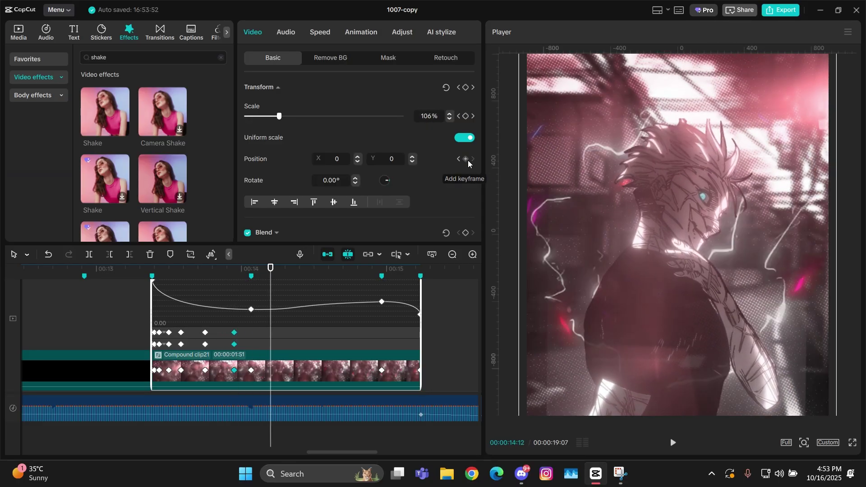
{"action": "key", "text": "Right"}
{"action": "left_click", "coordinate": [467, 160]}
{"action": "key", "text": "Right"}
{"action": "key", "text": "Right"}
{"action": "key", "text": "Right"}
{"action": "key", "text": "Right"}
{"action": "key", "text": "Right"}
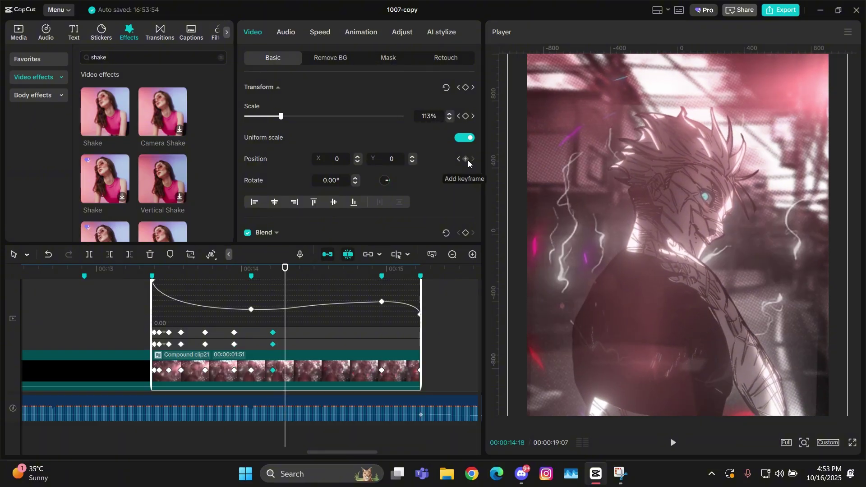
{"action": "left_click", "coordinate": [467, 161]}
{"action": "key", "text": "Right"}
{"action": "key", "text": "Right"}
{"action": "key", "text": "Right"}
{"action": "key", "text": "Right"}
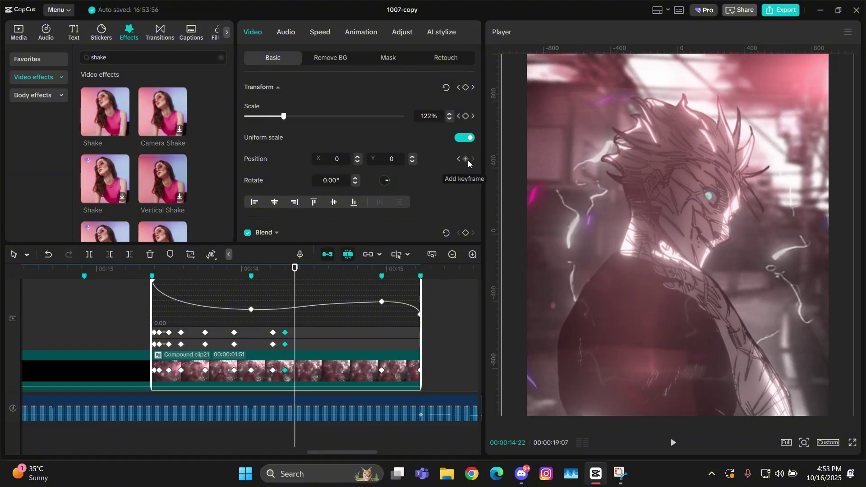
{"action": "key", "text": "Right"}
{"action": "left_click", "coordinate": [467, 161]}
Step: Add two Position keyframes with growing spacing to Compound clip21, at about 00:00:14:32 and 00:00:14:45
{"action": "key", "text": "Right"}
{"action": "key", "text": "Right"}
{"action": "key", "text": "Right"}
{"action": "key", "text": "Right"}
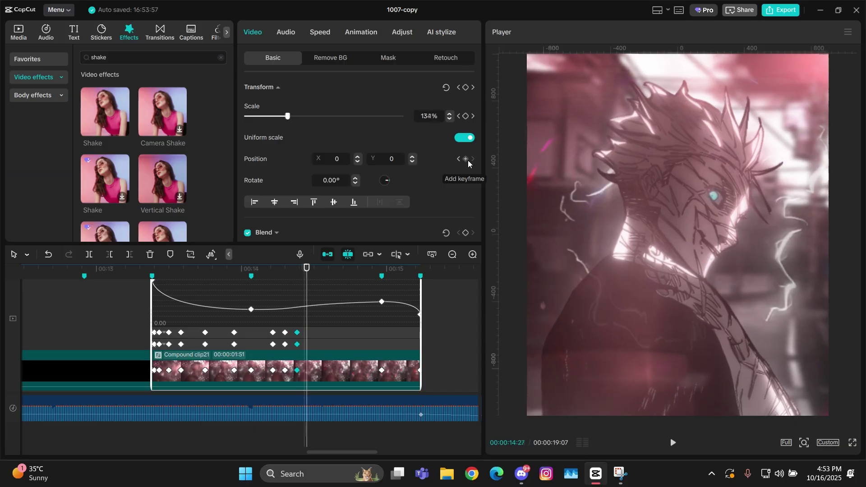
{"action": "key", "text": "Right"}
{"action": "key", "text": "Right"}
{"action": "key", "text": "Right"}
{"action": "key", "text": "Right"}
{"action": "key", "text": "Right"}
{"action": "left_click", "coordinate": [467, 161]}
{"action": "key", "text": "Right"}
{"action": "key", "text": "Right"}
{"action": "key", "text": "Right"}
{"action": "key", "text": "Right"}
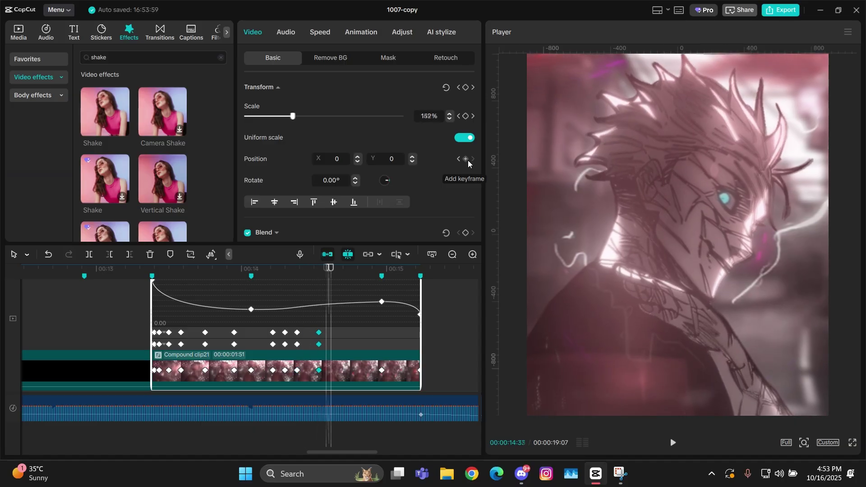
{"action": "key", "text": "Right"}
{"action": "key", "text": "Right"}
{"action": "key", "text": "Right"}
{"action": "key", "text": "Right"}
{"action": "key", "text": "Right"}
{"action": "key", "text": "Right"}
{"action": "key", "text": "Right"}
{"action": "key", "text": "Right"}
{"action": "left_click", "coordinate": [467, 160]}
Step: Add a Position keyframe to Compound clip21 at the marker just before 00:00:15, level with the third Scale keyframe
{"action": "key", "text": "Right"}
{"action": "key", "text": "Right"}
{"action": "key", "text": "Right"}
{"action": "key", "text": "Right"}
{"action": "key", "text": "Right"}
{"action": "key", "text": "Right"}
{"action": "key", "text": "Right"}
{"action": "key", "text": "Right"}
{"action": "key", "text": "Right"}
{"action": "key", "text": "Right"}
{"action": "key", "text": "Right"}
{"action": "key", "text": "Right"}
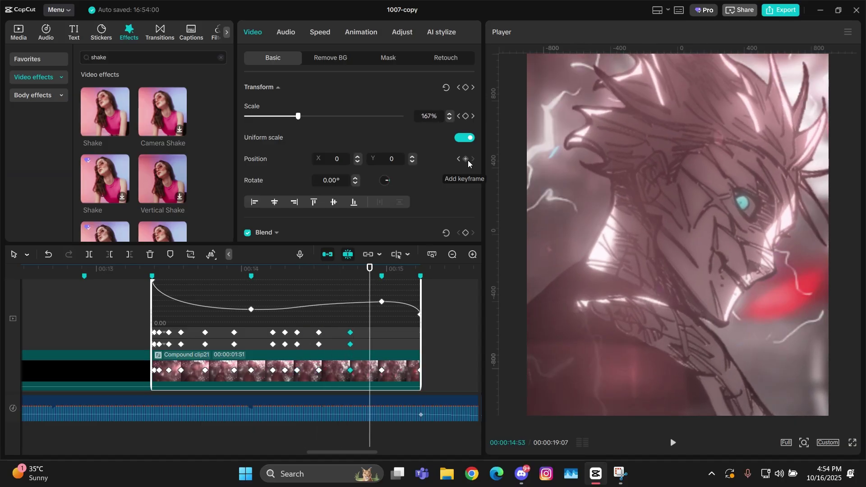
{"action": "key", "text": "Right"}
{"action": "key", "text": "Right"}
{"action": "key", "text": "Right"}
{"action": "key", "text": "Right"}
{"action": "key", "text": "Right"}
{"action": "key", "text": "Right"}
{"action": "left_click", "coordinate": [467, 161]}
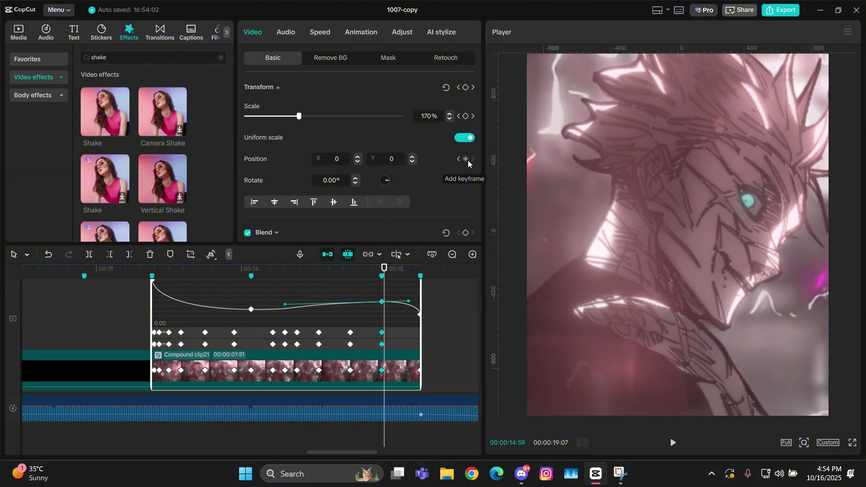
{"action": "key", "text": "Right"}
{"action": "key", "text": "Right"}
{"action": "key", "text": "Right"}
{"action": "key", "text": "Right"}
{"action": "key", "text": "Right"}
{"action": "key", "text": "Right"}
{"action": "key", "text": "Right"}
{"action": "left_click", "coordinate": [467, 161]}
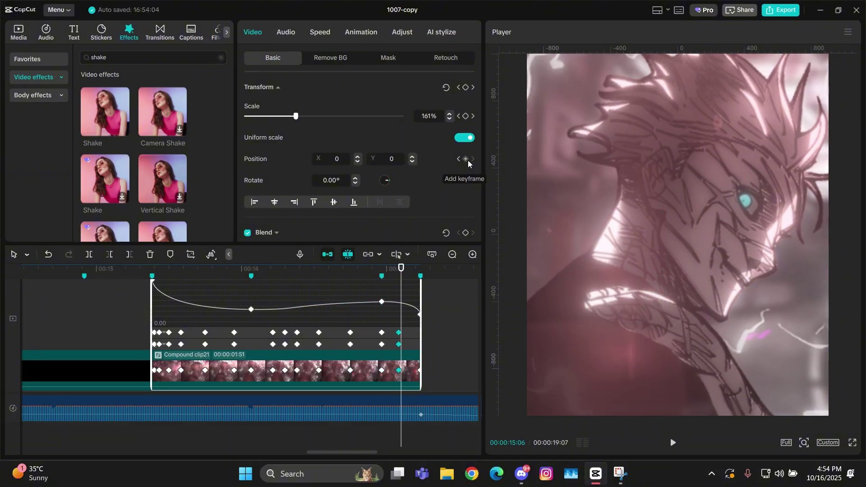
{"action": "key", "text": "Left"}
{"action": "left_click", "coordinate": [467, 160]}
Step: Add two Position keyframes to Compound clip21, at about 00:00:15:07 and 00:00:15:10
{"action": "key", "text": "Right"}
{"action": "key", "text": "Right"}
{"action": "key", "text": "Right"}
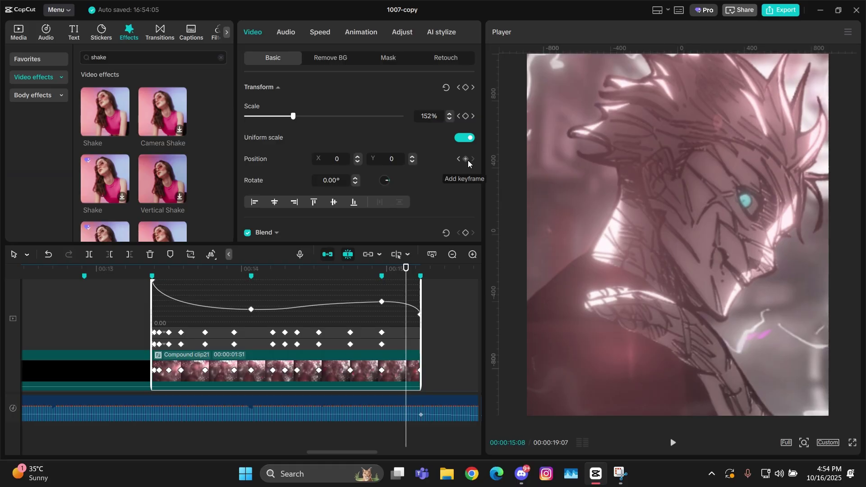
{"action": "key", "text": "Left"}
{"action": "left_click", "coordinate": [467, 160]}
{"action": "key", "text": "Right"}
{"action": "key", "text": "Right"}
{"action": "key", "text": "Right"}
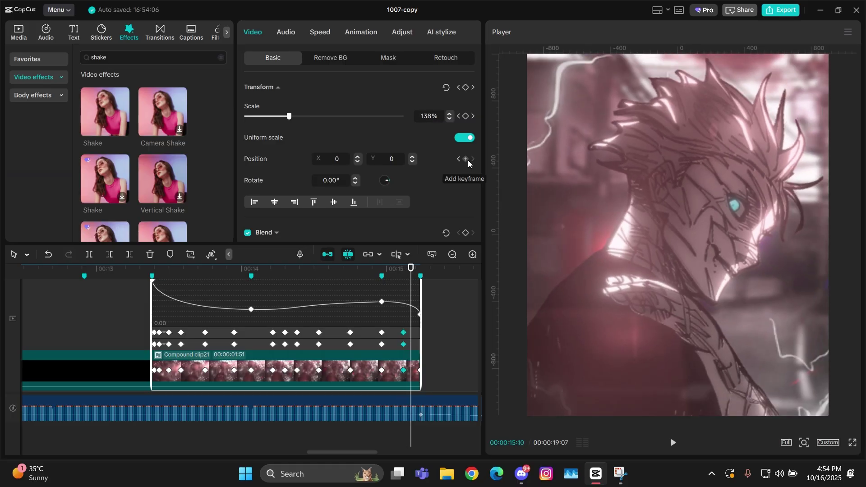
{"action": "left_click", "coordinate": [467, 160]}
Step: Add Position keyframes to Compound clip21 at about 00:00:15:12 and at the clip's end, 00:00:15:14
{"action": "key", "text": "Right"}
{"action": "key", "text": "Right"}
{"action": "left_click", "coordinate": [467, 160]}
{"action": "key", "text": "Right"}
{"action": "key", "text": "Right"}
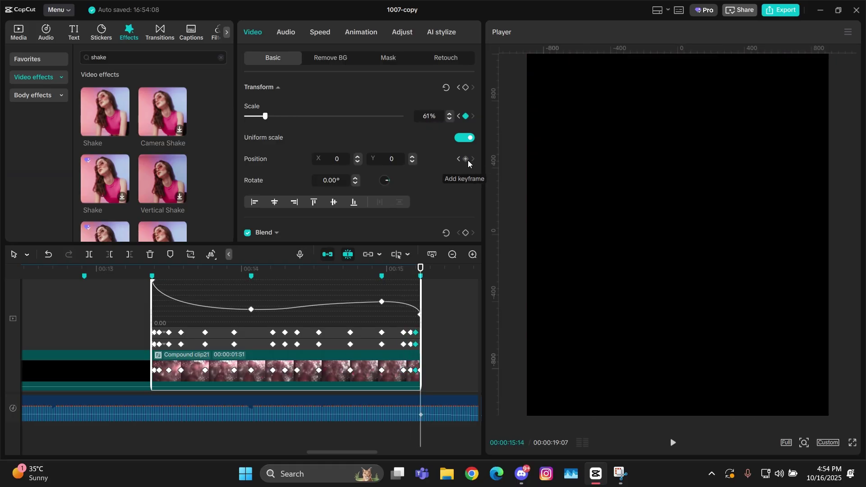
{"action": "left_click", "coordinate": [467, 161]}
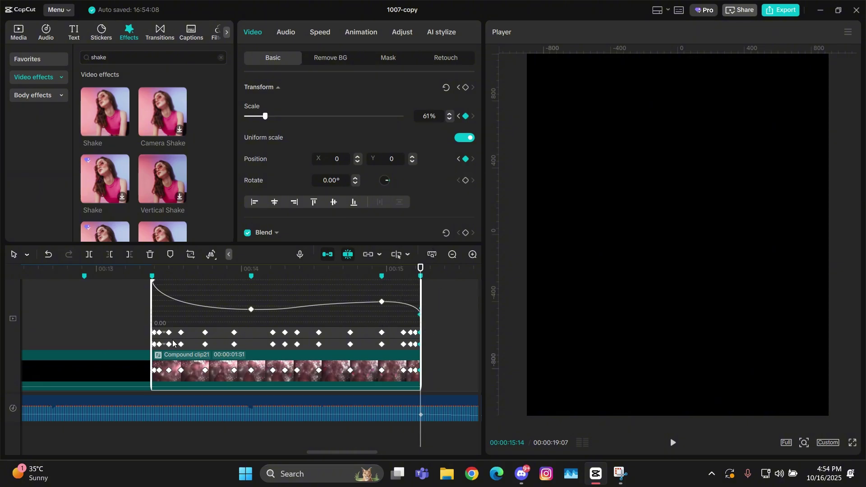
Step: In Compound clip21's Position X graph, pull the keyframe at 00:00:13:24 down to about -122
{"action": "scroll", "coordinate": [206, 342], "scroll_direction": "up", "scroll_amount": 2, "text": "ctrl"}
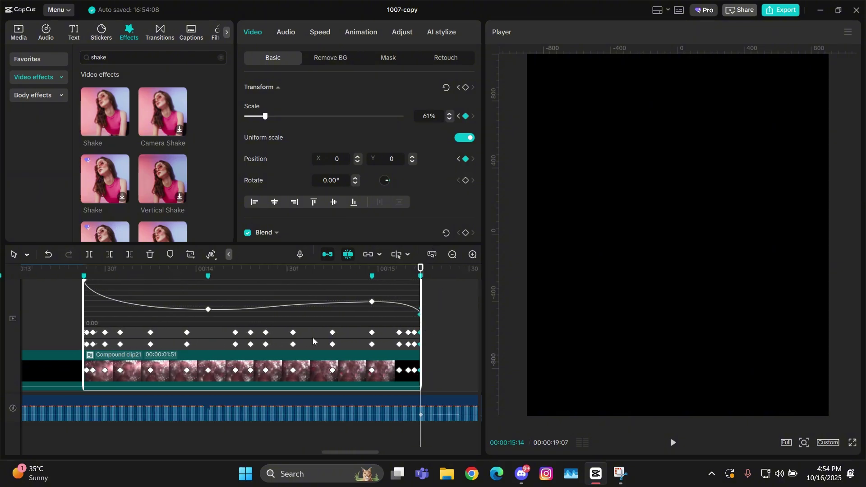
{"action": "scroll", "coordinate": [331, 336], "scroll_direction": "left", "scroll_amount": 3}
{"action": "scroll", "coordinate": [331, 336], "scroll_direction": "right", "scroll_amount": 5}
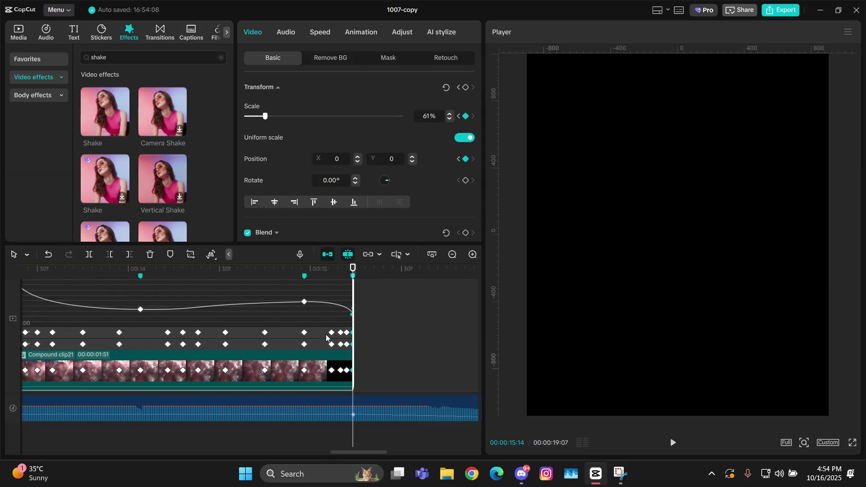
{"action": "scroll", "coordinate": [326, 334], "scroll_direction": "left", "scroll_amount": 4}
{"action": "left_click", "coordinate": [202, 332]}
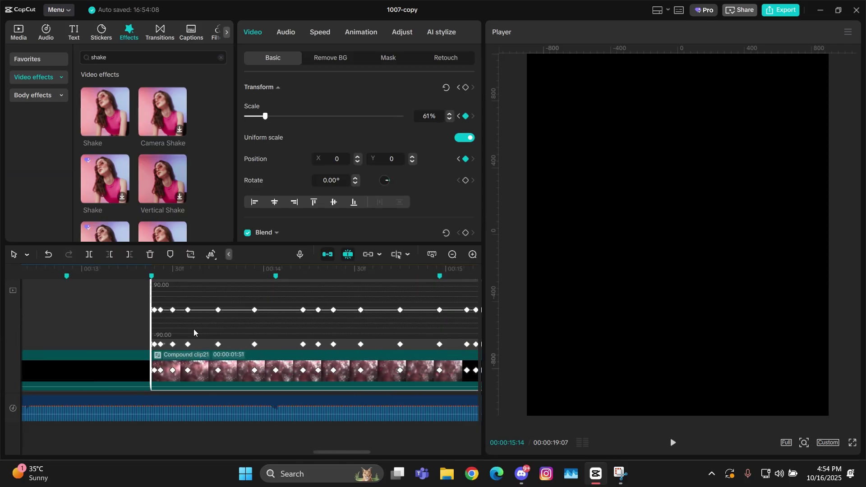
{"action": "scroll", "coordinate": [193, 329], "scroll_direction": "right", "scroll_amount": 4}
{"action": "scroll", "coordinate": [193, 329], "scroll_direction": "up", "scroll_amount": 2, "text": "ctrl"}
{"action": "scroll", "coordinate": [225, 328], "scroll_direction": "left", "scroll_amount": 2}
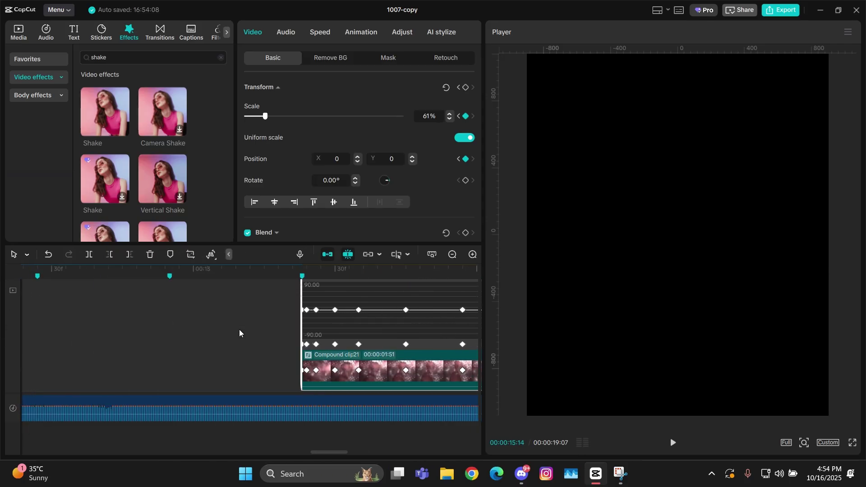
{"action": "scroll", "coordinate": [264, 324], "scroll_direction": "left", "scroll_amount": 3}
{"action": "scroll", "coordinate": [280, 323], "scroll_direction": "right", "scroll_amount": 6}
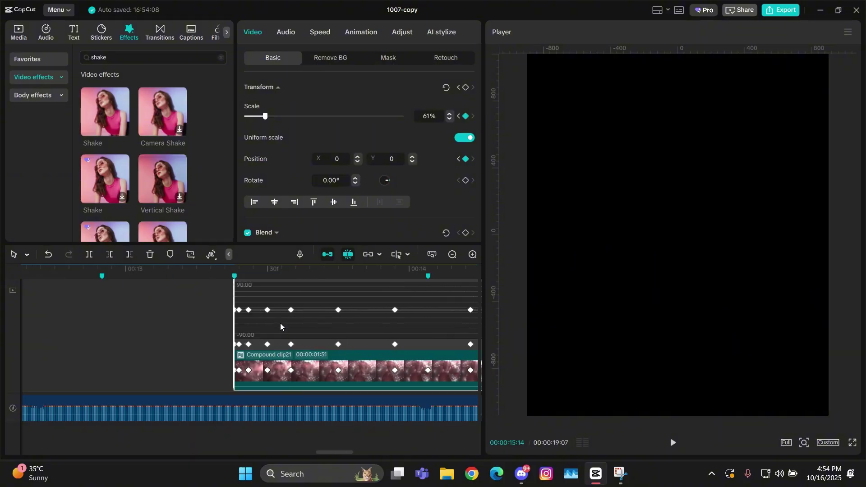
{"action": "scroll", "coordinate": [224, 305], "scroll_direction": "up", "scroll_amount": 2, "text": "ctrl"}
{"action": "scroll", "coordinate": [233, 323], "scroll_direction": "left", "scroll_amount": 3}
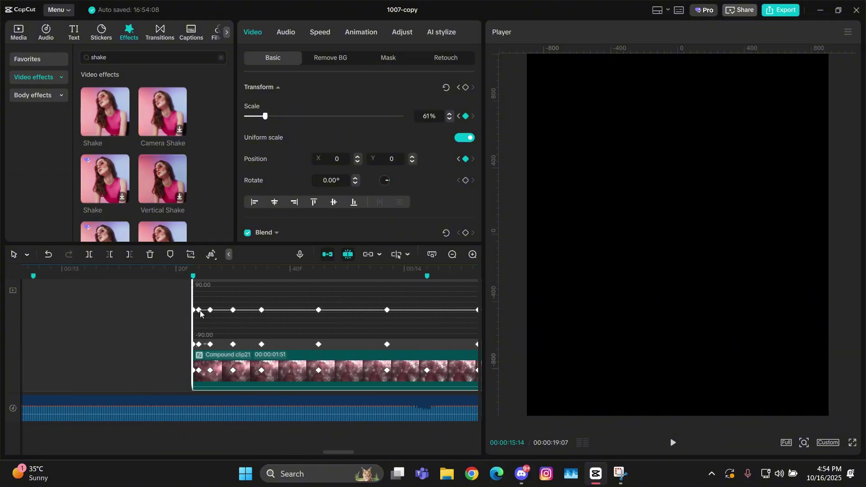
{"action": "left_click_drag", "start_coordinate": [201, 311], "coordinate": [199, 338]}
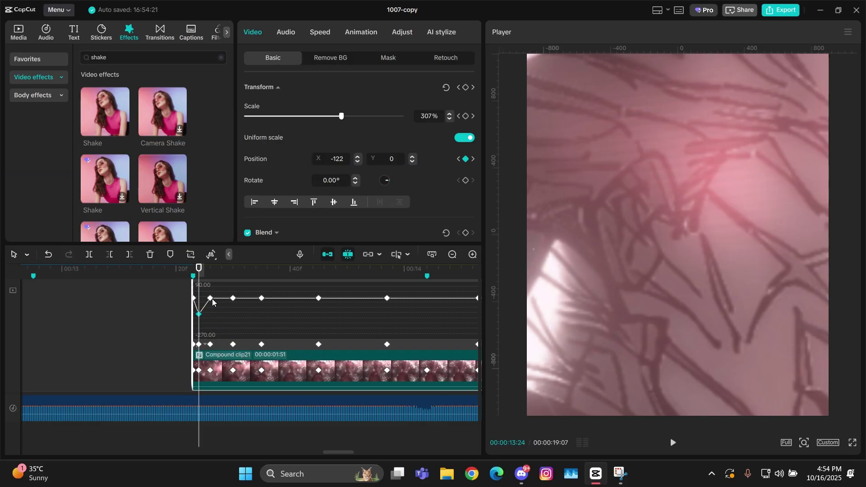
Step: Alternate the following X keyframes with shrinking amplitude: about 93 at 00:00:13:35, -57 at 00:00:13:45, and 36 just past 00:00:14:15
{"action": "left_click_drag", "start_coordinate": [210, 298], "coordinate": [261, 300]}
{"action": "left_click_drag", "start_coordinate": [317, 309], "coordinate": [319, 315]}
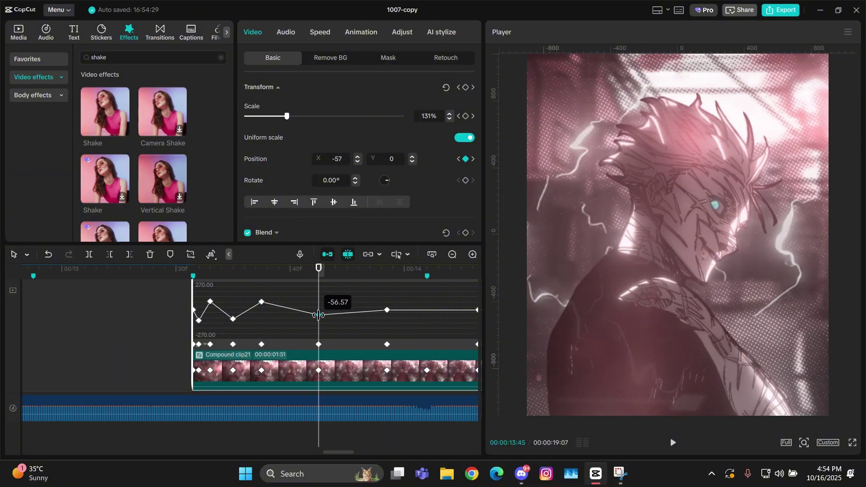
{"action": "left_click_drag", "start_coordinate": [386, 310], "coordinate": [442, 310]}
{"action": "left_click", "coordinate": [452, 255]}
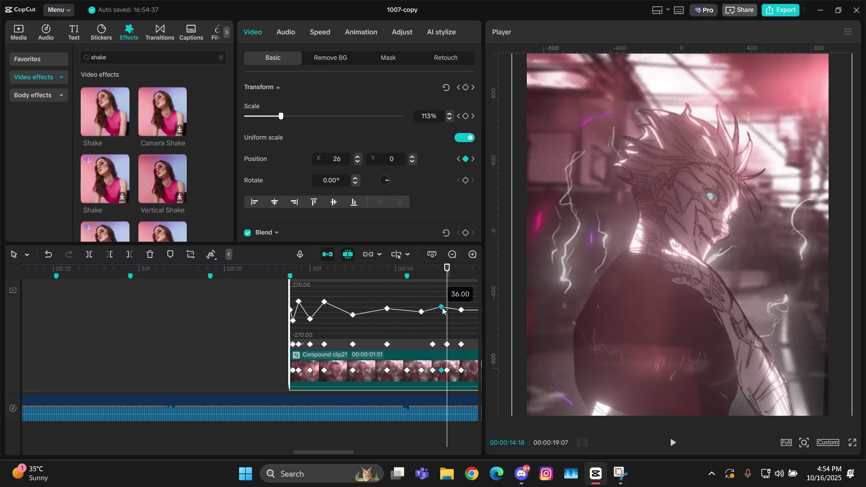
Step: Continue the X zigzag through the remaining keyframes, with about 26 at 00:00:14:58 and -77 at 00:00:15:12
{"action": "left_click_drag", "start_coordinate": [326, 452], "coordinate": [357, 451]}
{"action": "left_click_drag", "start_coordinate": [236, 310], "coordinate": [298, 315]}
{"action": "left_click", "coordinate": [335, 311]}
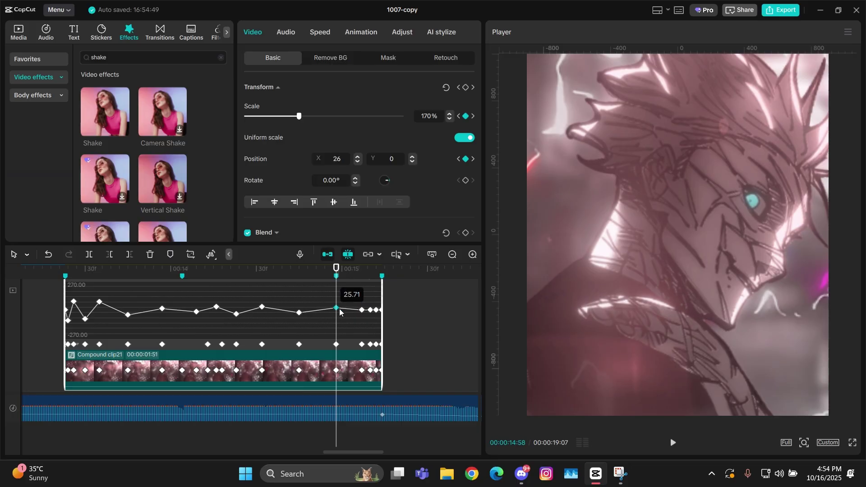
{"action": "left_click", "coordinate": [361, 311]}
{"action": "left_click_drag", "start_coordinate": [370, 310], "coordinate": [375, 317]}
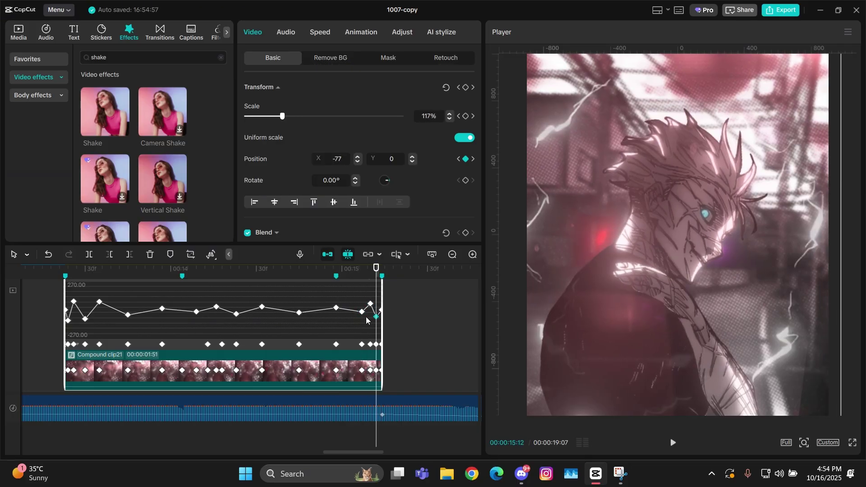
Step: In the Position Y graph, lower the keyframe near 00:00:13:25 well below zero and delete the Y keyframe at about 00:00:13:30
{"action": "scroll", "coordinate": [282, 344], "scroll_direction": "down", "scroll_amount": 2}
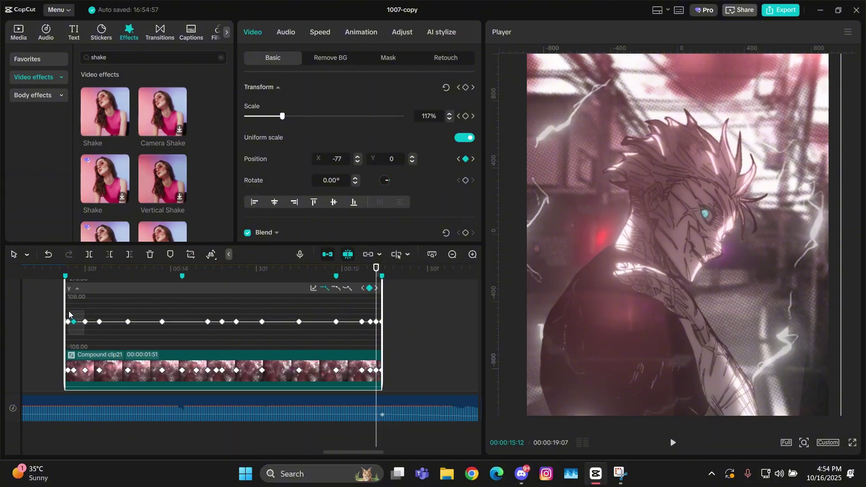
{"action": "scroll", "coordinate": [126, 319], "scroll_direction": "left", "scroll_amount": 4}
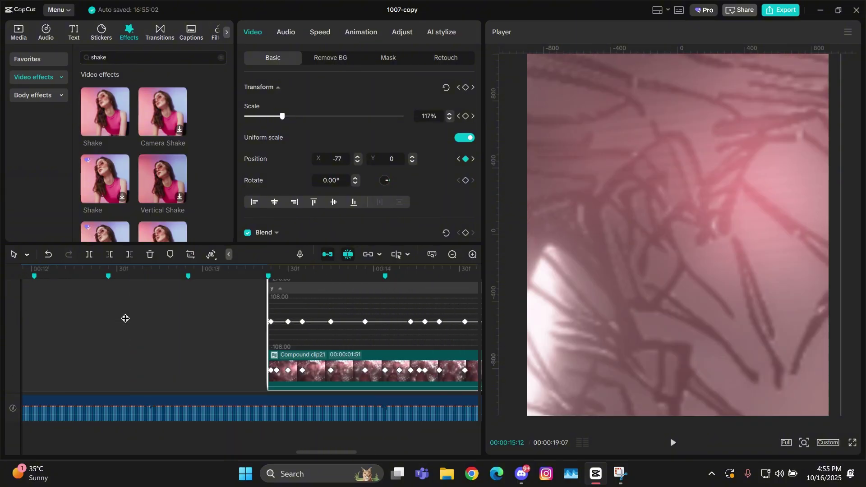
{"action": "scroll", "coordinate": [296, 321], "scroll_direction": "right", "scroll_amount": 1}
{"action": "scroll", "coordinate": [261, 317], "scroll_direction": "up", "scroll_amount": 3}
{"action": "scroll", "coordinate": [168, 322], "scroll_direction": "left", "scroll_amount": 3}
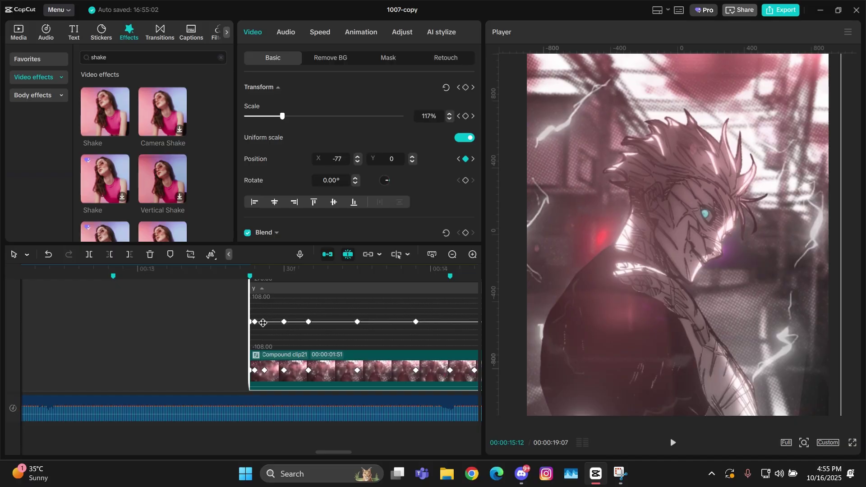
{"action": "left_click_drag", "start_coordinate": [255, 323], "coordinate": [259, 338]}
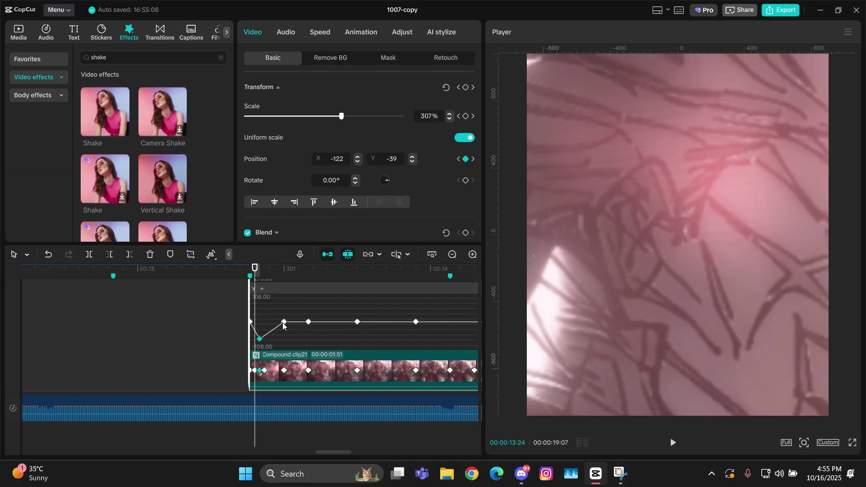
{"action": "key", "text": "Delete"}
Step: Move the next Y keyframe earlier to a positive peak, then set Y to about -42 at 00:00:13:45 and 25 at 00:00:13:57
{"action": "left_click_drag", "start_coordinate": [308, 322], "coordinate": [294, 307]}
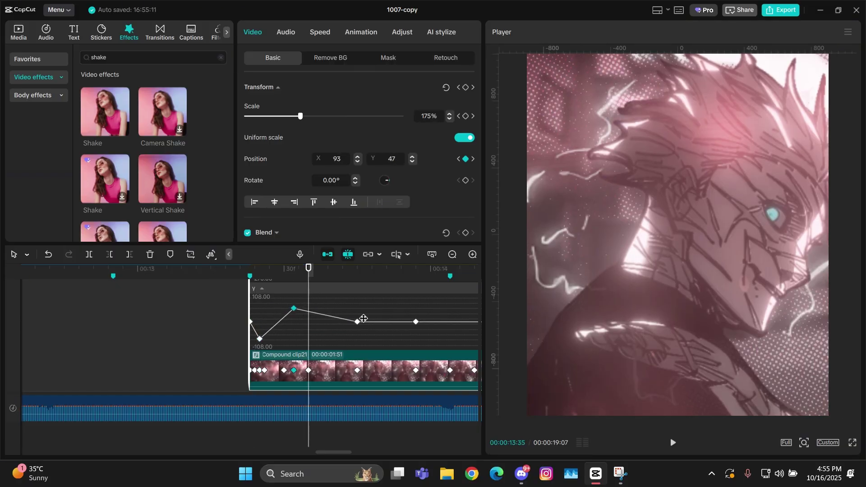
{"action": "left_click_drag", "start_coordinate": [357, 321], "coordinate": [356, 335]}
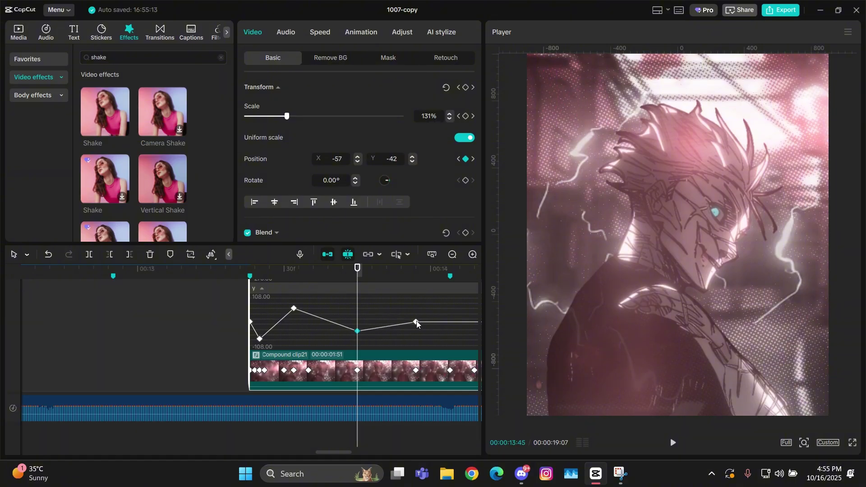
{"action": "left_click_drag", "start_coordinate": [415, 322], "coordinate": [415, 318]}
Step: Shift the first Y peak earlier at about 57.6 and alternate the remaining Y keyframes up and down, ending at about -60 at 00:00:15:12
{"action": "scroll", "coordinate": [413, 315], "scroll_direction": "down", "scroll_amount": 3}
{"action": "scroll", "coordinate": [406, 315], "scroll_direction": "right", "scroll_amount": 3}
{"action": "scroll", "coordinate": [203, 330], "scroll_direction": "up", "scroll_amount": 2}
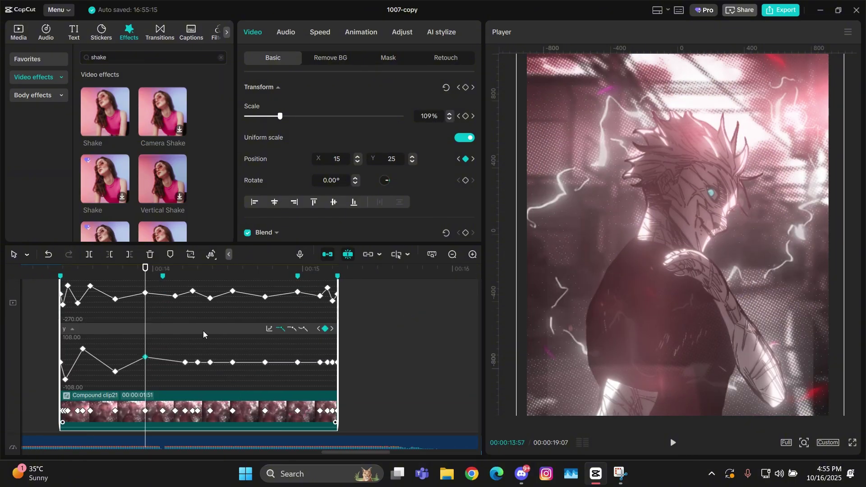
{"action": "left_click_drag", "start_coordinate": [114, 374], "coordinate": [74, 355]}
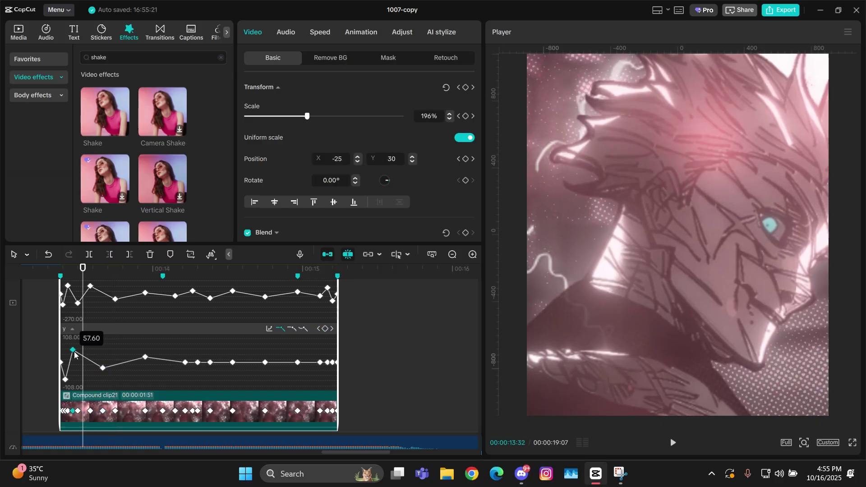
{"action": "left_click", "coordinate": [149, 358]}
{"action": "left_click_drag", "start_coordinate": [185, 362], "coordinate": [331, 375]}
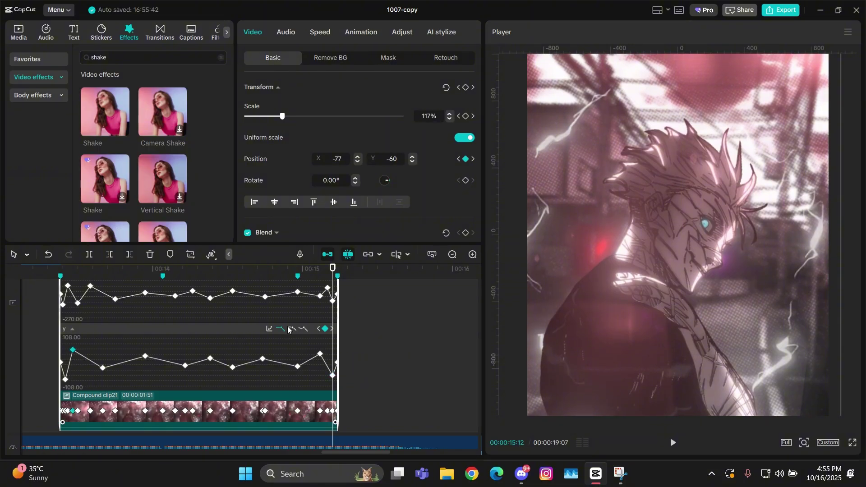
Step: Smooth Compound clip21's Position Y keyframes so the zigzag becomes a rounded curve
{"action": "scroll", "coordinate": [127, 376], "scroll_direction": "up", "scroll_amount": 2}
{"action": "scroll", "coordinate": [107, 382], "scroll_direction": "down", "scroll_amount": 2}
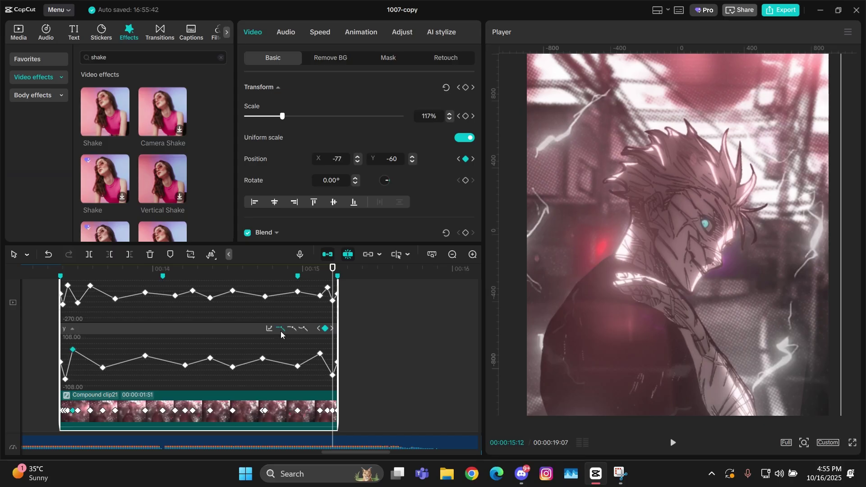
{"action": "left_click", "coordinate": [102, 368]}
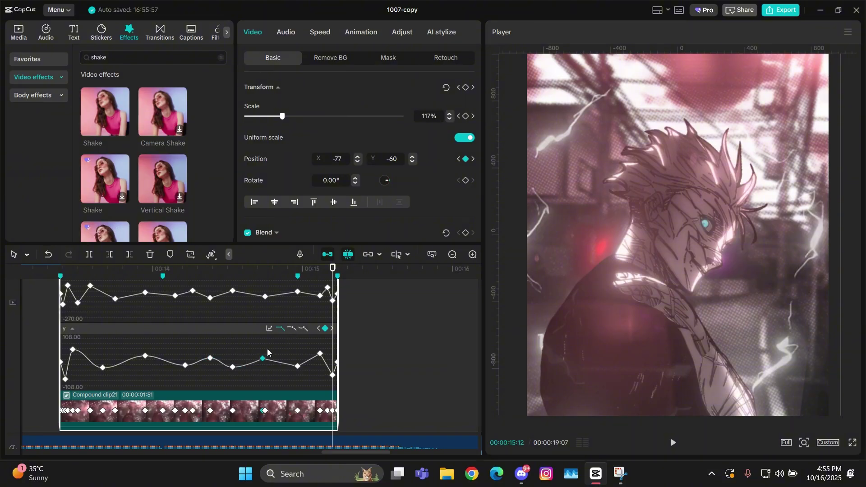
{"action": "left_click", "coordinate": [297, 367]}
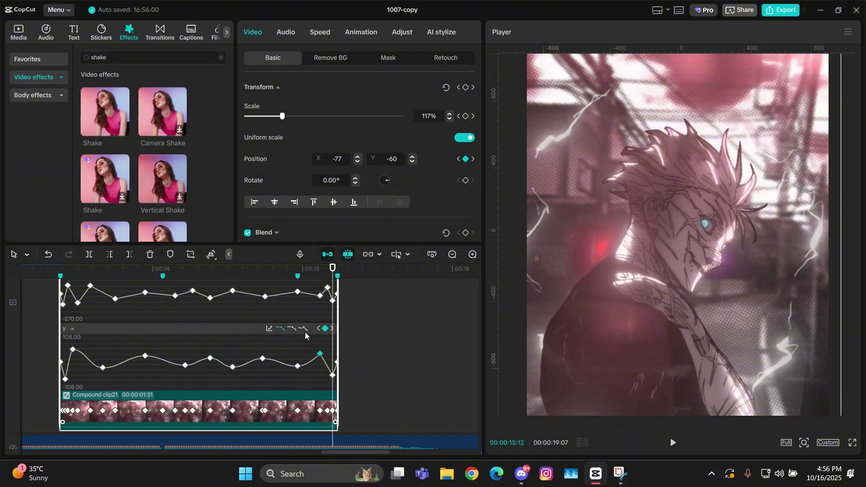
Step: Smooth the Position X keyframes into a rounded curve and collapse the X and Scale graphs
{"action": "scroll", "coordinate": [99, 366], "scroll_direction": "up", "scroll_amount": 2}
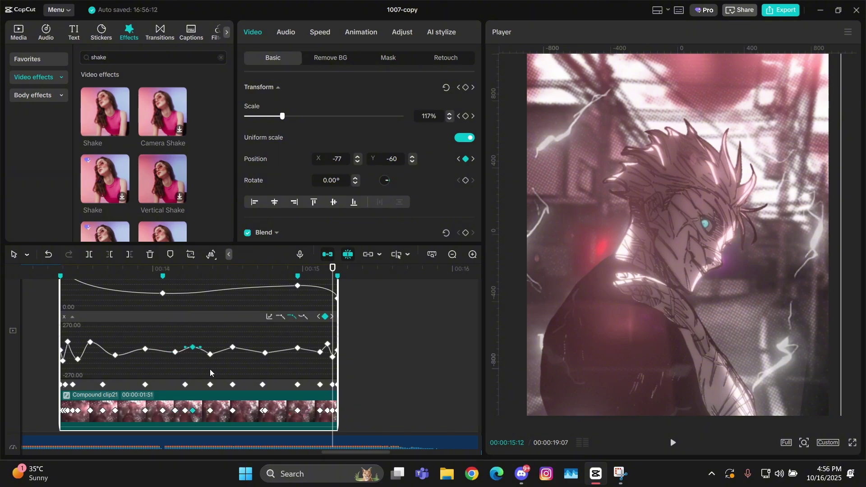
{"action": "left_click", "coordinate": [210, 354]}
{"action": "left_click", "coordinate": [141, 319]}
{"action": "left_click", "coordinate": [88, 306]}
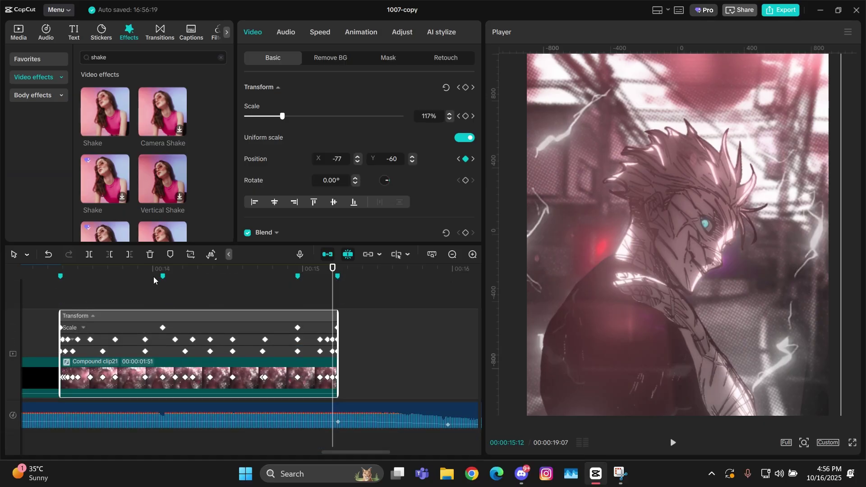
Step: Hide the keyframe animation rows of Compound clip21 on the timeline
{"action": "right_click", "coordinate": [211, 295]}
{"action": "mouse_move", "coordinate": [253, 334]}
{"action": "left_click", "coordinate": [359, 340]}
{"action": "left_click", "coordinate": [453, 254]}
{"action": "left_click", "coordinate": [453, 254]}
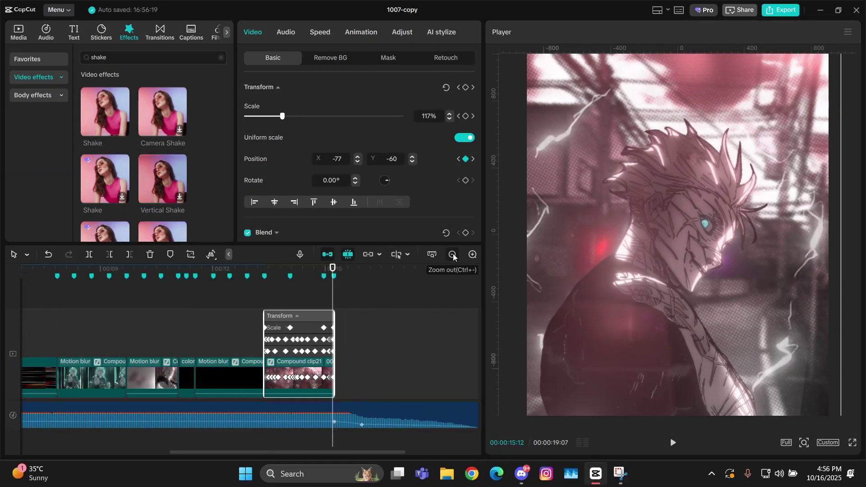
{"action": "key", "text": "alt+k"}
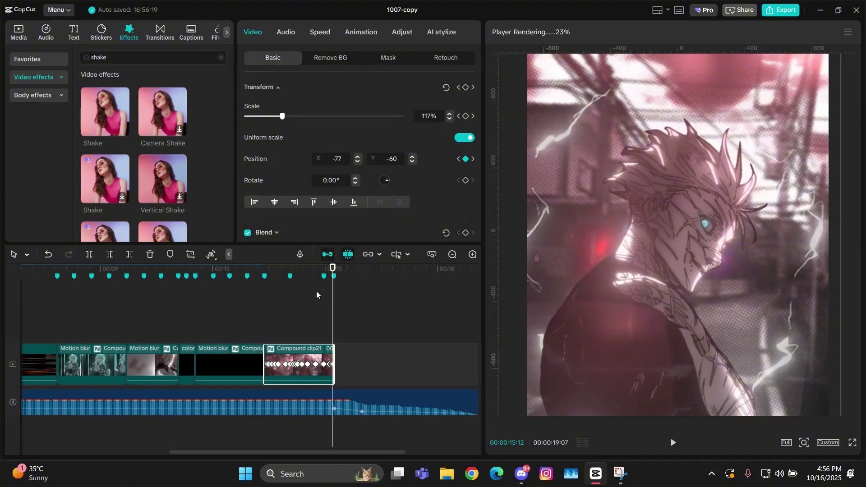
Step: Play Compound clip21 from its start to preview the smoothed shake
{"action": "scroll", "coordinate": [417, 342], "scroll_direction": "up", "scroll_amount": 2}
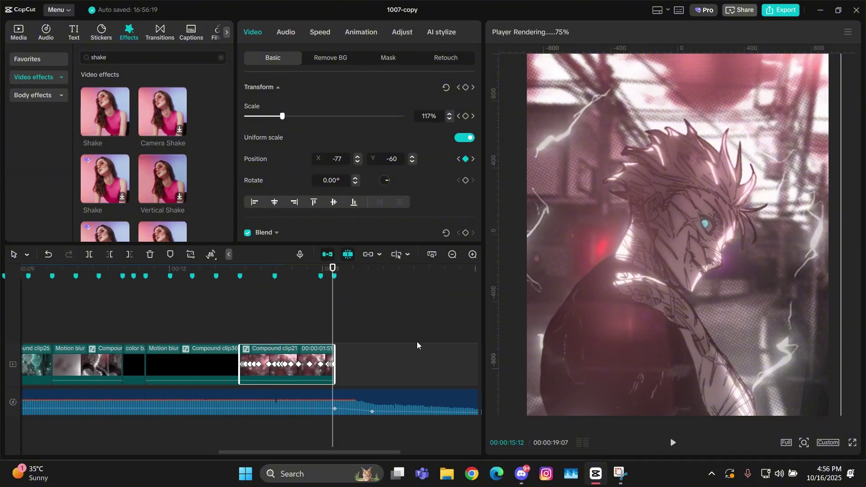
{"action": "scroll", "coordinate": [409, 335], "scroll_direction": "up", "scroll_amount": 1}
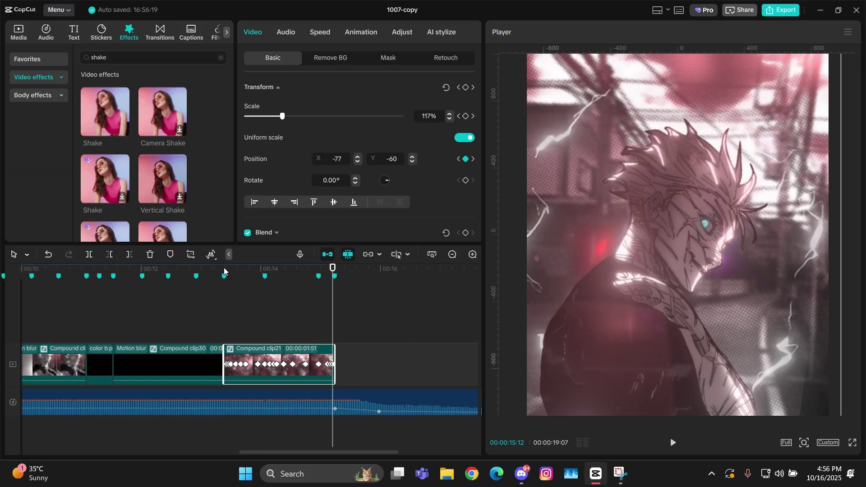
{"action": "left_click", "coordinate": [223, 271]}
{"action": "key", "text": "space"}
{"action": "left_click", "coordinate": [224, 271]}
{"action": "left_click", "coordinate": [224, 270]}
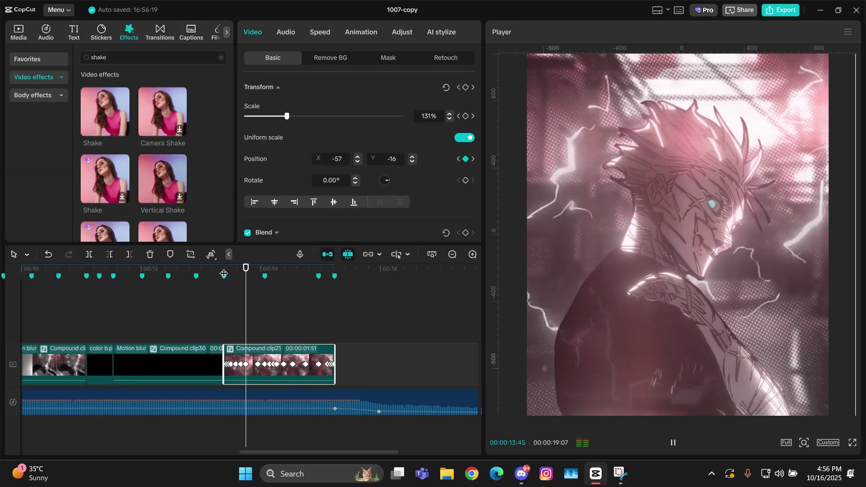
Step: Replay Compound clip21 from its start to check the smoothed shake
{"action": "left_click", "coordinate": [224, 271]}
{"action": "key", "text": "space"}
{"action": "left_click", "coordinate": [224, 274]}
{"action": "key", "text": "space"}
{"action": "key", "text": "space"}
Step: Show Compound clip21's keyframe graphs and raise the early low Position X keyframe at 00:00:13:30 to -46
{"action": "scroll", "coordinate": [231, 339], "scroll_direction": "up", "scroll_amount": 1}
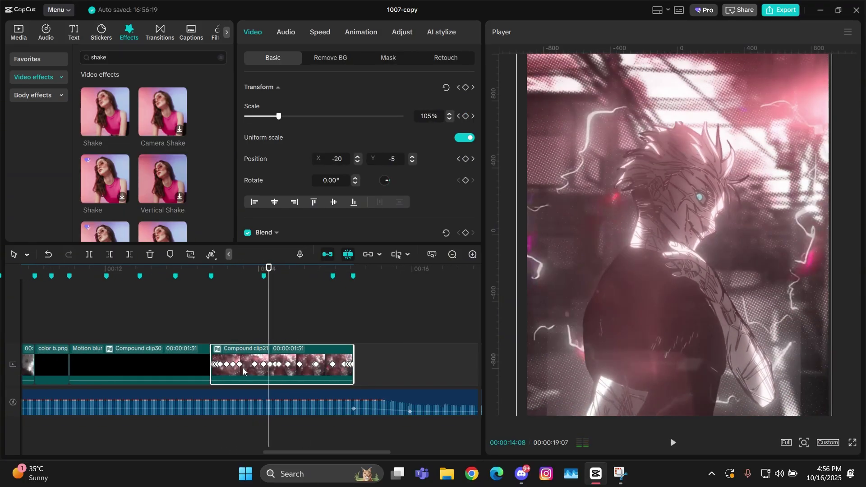
{"action": "double_click", "coordinate": [232, 364]}
{"action": "scroll", "coordinate": [231, 340], "scroll_direction": "up", "scroll_amount": 4}
{"action": "scroll", "coordinate": [252, 345], "scroll_direction": "up", "scroll_amount": 1}
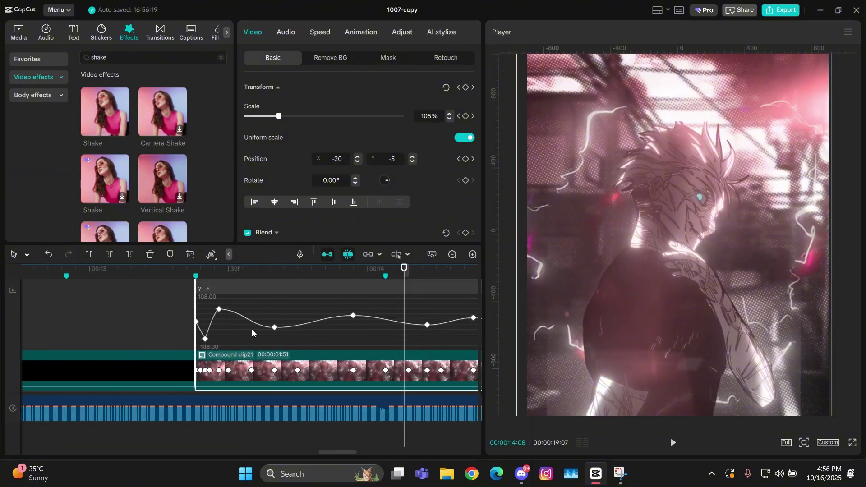
{"action": "scroll", "coordinate": [235, 327], "scroll_direction": "up", "scroll_amount": 1}
{"action": "left_click", "coordinate": [237, 274]}
{"action": "left_click", "coordinate": [235, 359]}
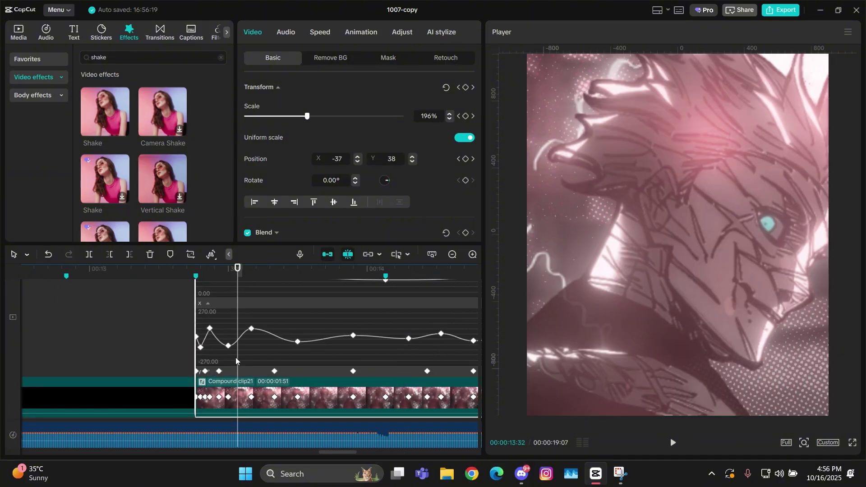
{"action": "left_click", "coordinate": [228, 346]}
{"action": "left_click_drag", "start_coordinate": [227, 350], "coordinate": [229, 344]}
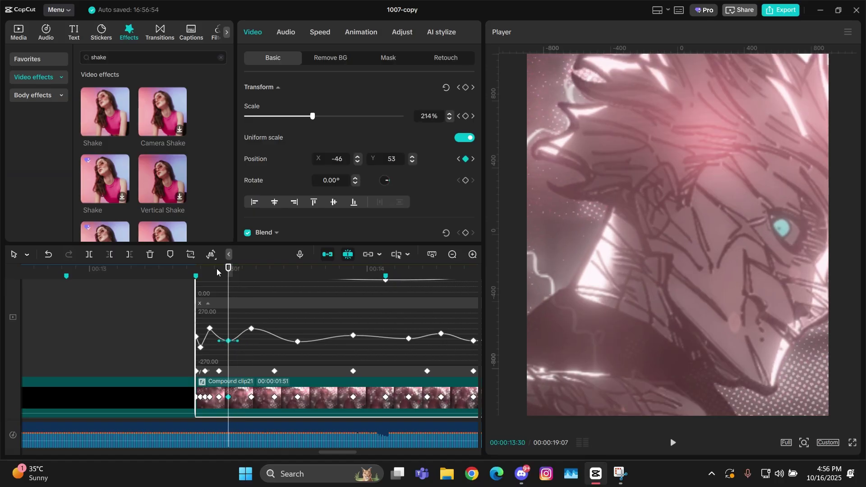
Step: Check the adjusted shake and the early Position Y keyframes, and collapse the Position Y graph
{"action": "left_click_drag", "start_coordinate": [217, 271], "coordinate": [316, 291]}
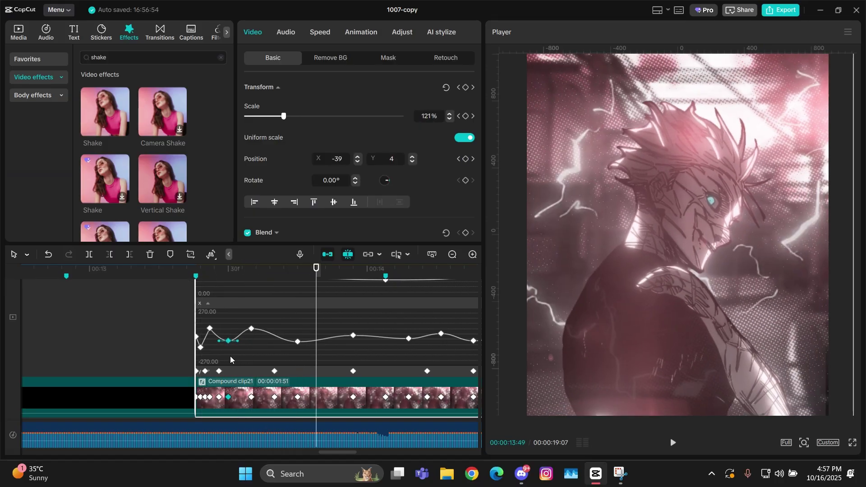
{"action": "scroll", "coordinate": [225, 363], "scroll_direction": "down", "scroll_amount": 2}
{"action": "left_click", "coordinate": [219, 330]}
{"action": "left_click", "coordinate": [274, 355]}
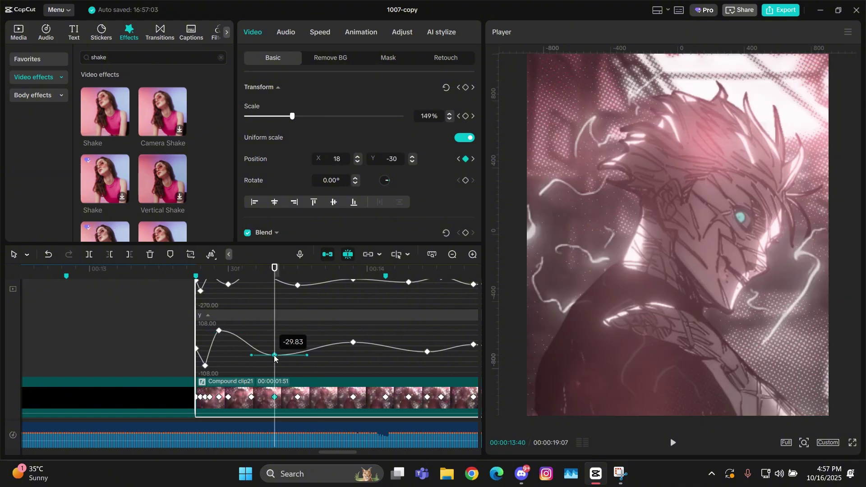
{"action": "left_click", "coordinate": [208, 314]}
Step: Collapse the Position X graph and add Rotate keyframes at the start and end of Compound clip21
{"action": "left_click", "coordinate": [448, 258]}
{"action": "key", "text": "Up"}
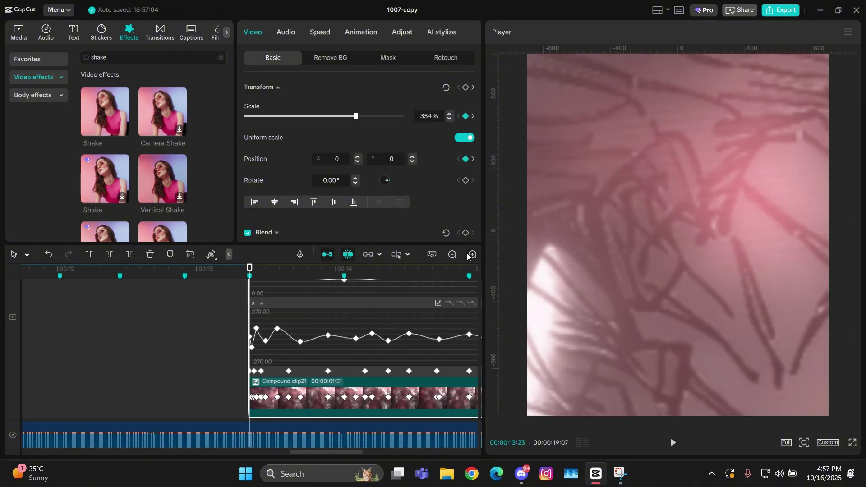
{"action": "left_click", "coordinate": [452, 255]}
{"action": "left_click", "coordinate": [262, 303]}
{"action": "left_click", "coordinate": [465, 180]}
{"action": "key", "text": "Down"}
{"action": "left_click", "coordinate": [466, 180]}
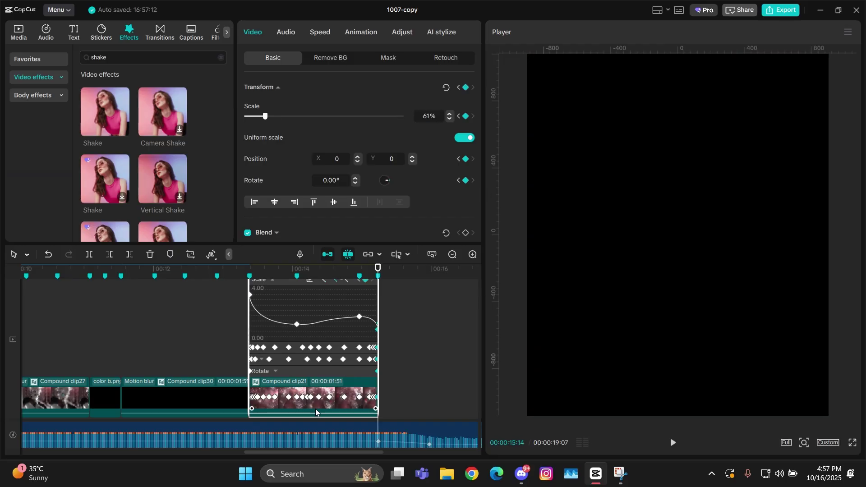
Step: Expand the Rotate graph and bend its curve into a gentle wave, dipping in the first half and rising in the second
{"action": "scroll", "coordinate": [316, 411], "scroll_direction": "up", "scroll_amount": 1}
{"action": "left_click", "coordinate": [291, 372]}
{"action": "left_click_drag", "start_coordinate": [292, 374], "coordinate": [205, 313]}
{"action": "left_click_drag", "start_coordinate": [293, 349], "coordinate": [313, 337]}
{"action": "scroll", "coordinate": [307, 343], "scroll_direction": "up", "scroll_amount": 1}
{"action": "left_click", "coordinate": [290, 272]}
{"action": "left_click_drag", "start_coordinate": [290, 272], "coordinate": [344, 272]}
{"action": "left_click", "coordinate": [288, 272]}
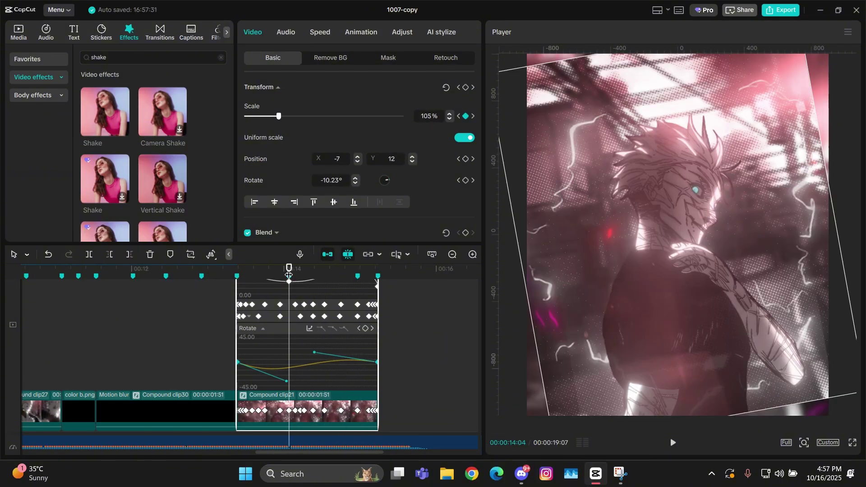
{"action": "mouse_move", "coordinate": [286, 381]}
{"action": "left_mouse_down"}
{"action": "mouse_move", "coordinate": [293, 375]}
{"action": "mouse_move", "coordinate": [272, 373]}
{"action": "mouse_move", "coordinate": [299, 371]}
{"action": "left_mouse_up"}
Step: Play Compound clip21 with the rotation and hide its keyframe rows on the timeline
{"action": "key", "text": "space"}
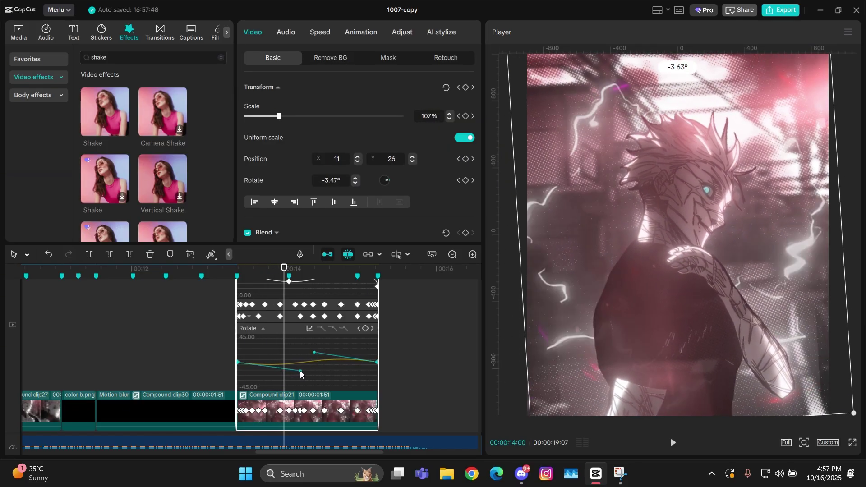
{"action": "key", "text": "space"}
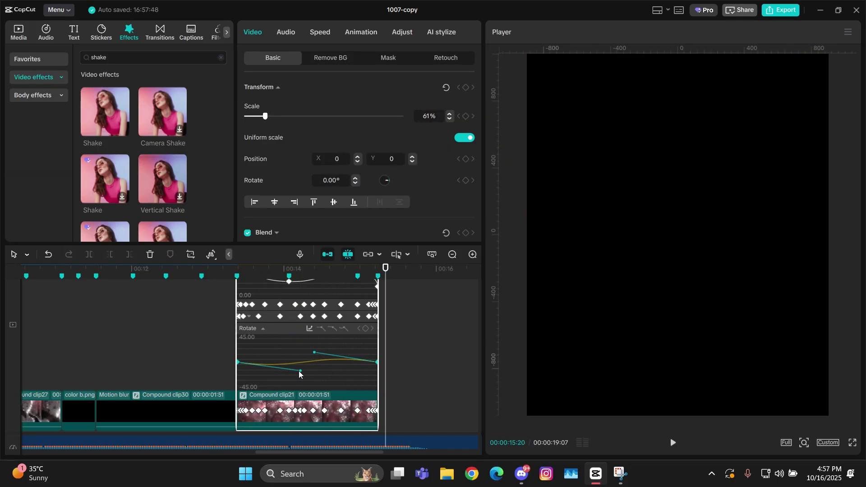
{"action": "key", "text": "alt+k"}
{"action": "left_click", "coordinate": [452, 255]}
{"action": "left_click", "coordinate": [452, 255]}
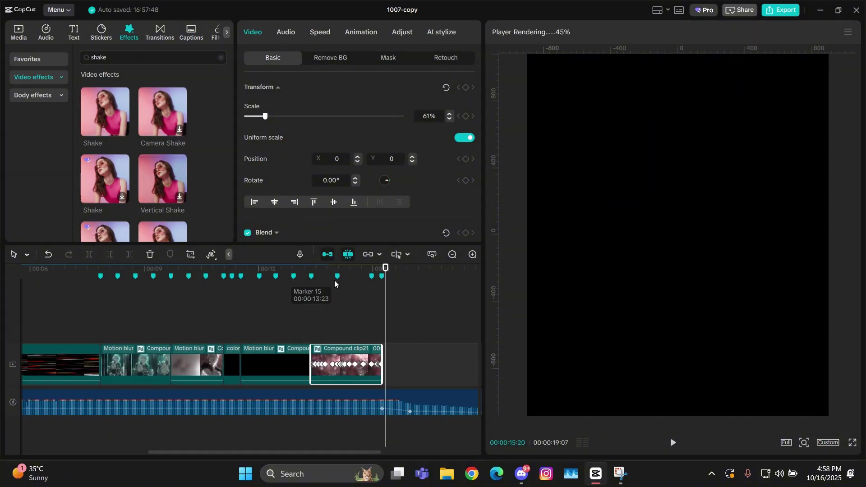
Step: Play Compound clip21 from its start to preview the combined shake and rotation
{"action": "left_click", "coordinate": [310, 304]}
{"action": "key", "text": "space"}
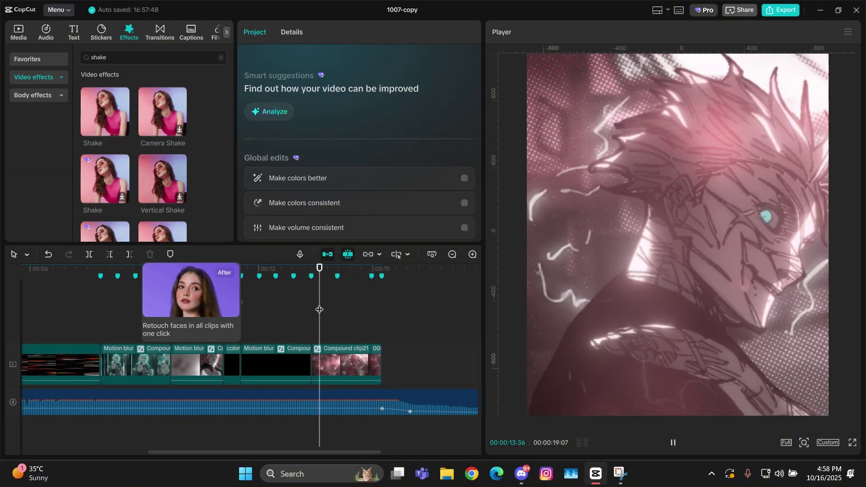
{"action": "left_click", "coordinate": [319, 309]}
{"action": "key", "text": "space"}
Step: Inspect Compound clip21's keyframes once more and wrap the clip in a new compound clip
{"action": "left_click", "coordinate": [361, 360]}
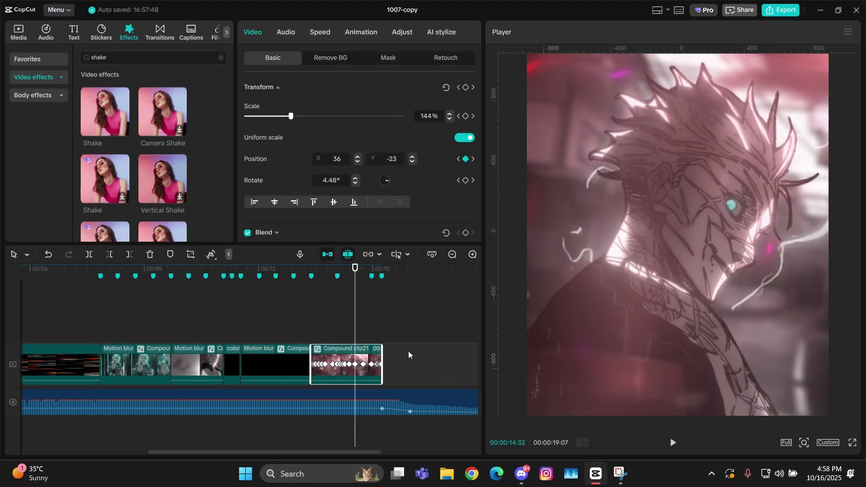
{"action": "scroll", "coordinate": [396, 342], "scroll_direction": "up", "scroll_amount": 3}
{"action": "key", "text": "alt+k"}
{"action": "left_click", "coordinate": [287, 288]}
{"action": "scroll", "coordinate": [315, 325], "scroll_direction": "up", "scroll_amount": 3}
{"action": "left_click_drag", "start_coordinate": [326, 328], "coordinate": [395, 329]}
{"action": "left_click", "coordinate": [356, 358]}
{"action": "key", "text": "alt+g"}
Step: Enable Motion blur on the new compound clip with Blur set to 34
{"action": "scroll", "coordinate": [393, 176], "scroll_direction": "down", "scroll_amount": 6}
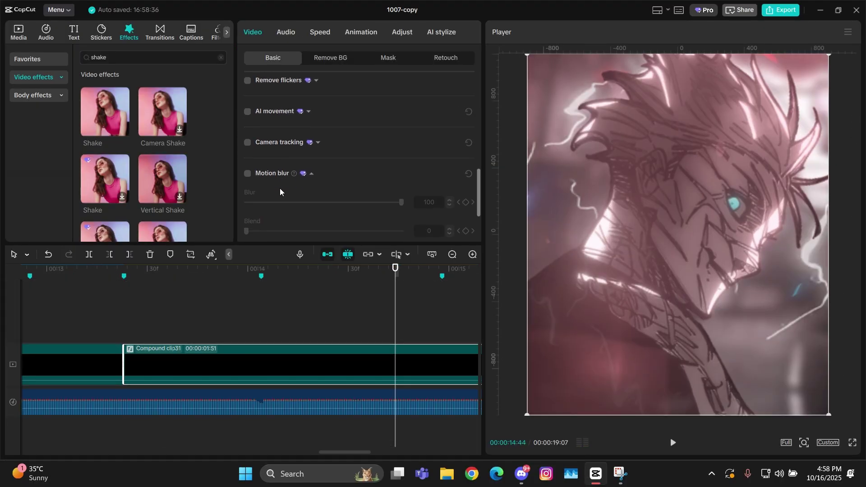
{"action": "left_click", "coordinate": [247, 172]}
{"action": "left_click", "coordinate": [299, 201]}
{"action": "left_click", "coordinate": [452, 254]}
{"action": "left_click", "coordinate": [452, 254]}
{"action": "left_click", "coordinate": [452, 254]}
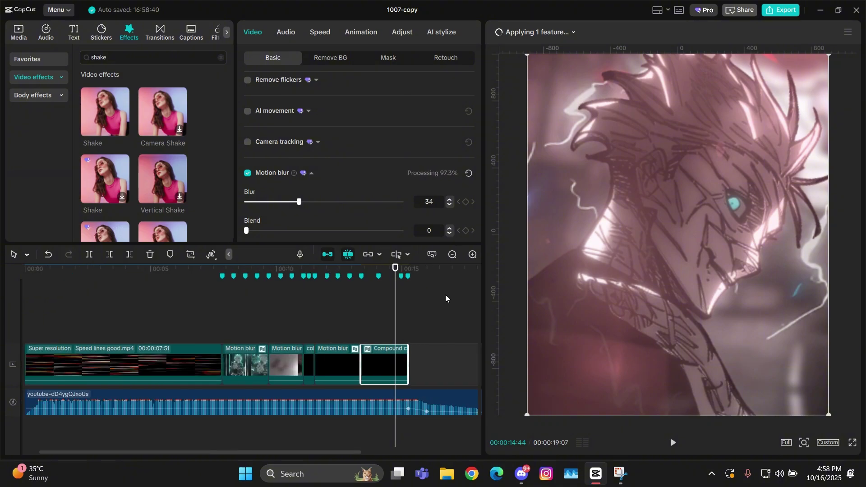
Step: Play the edit from the first shake clip and from the last clip to preview the motion blur
{"action": "key", "text": "space"}
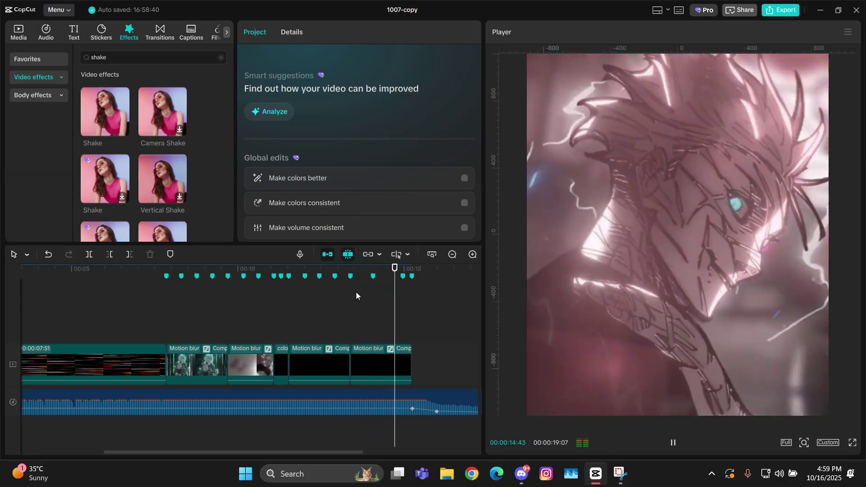
{"action": "left_click", "coordinate": [355, 297]}
{"action": "left_click", "coordinate": [356, 297]}
{"action": "left_click", "coordinate": [356, 297]}
{"action": "left_click", "coordinate": [356, 298]}
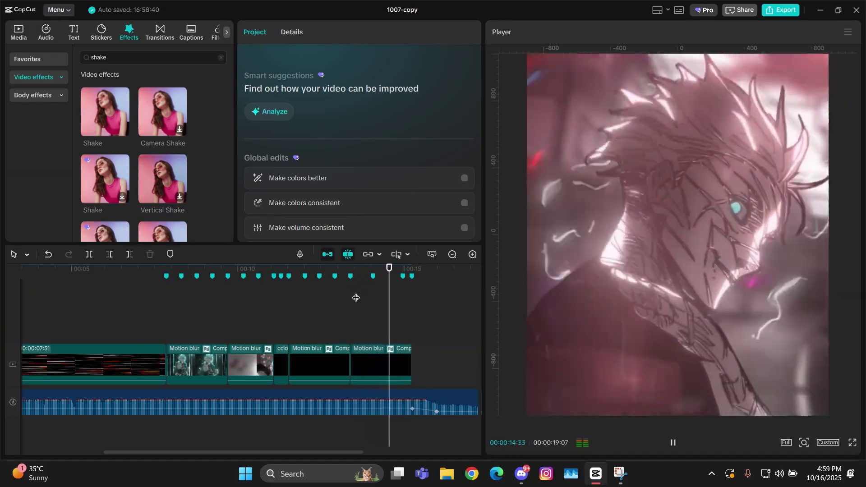
{"action": "left_click", "coordinate": [166, 303]}
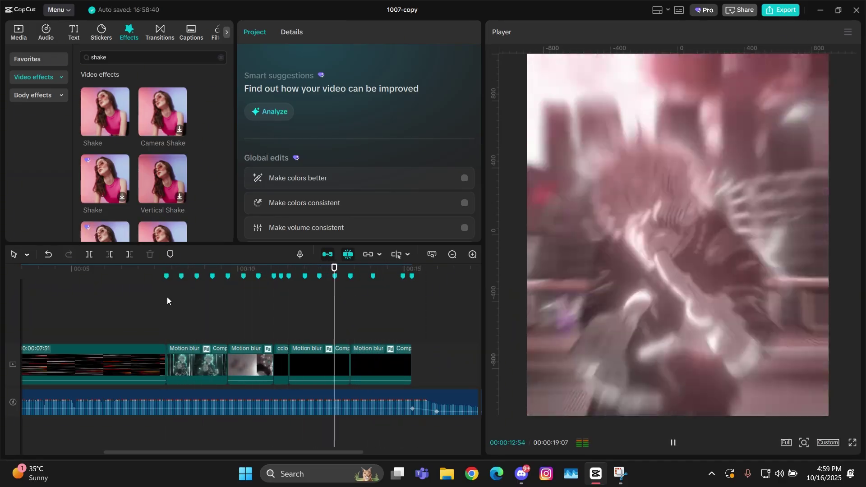
{"action": "left_click", "coordinate": [352, 298]}
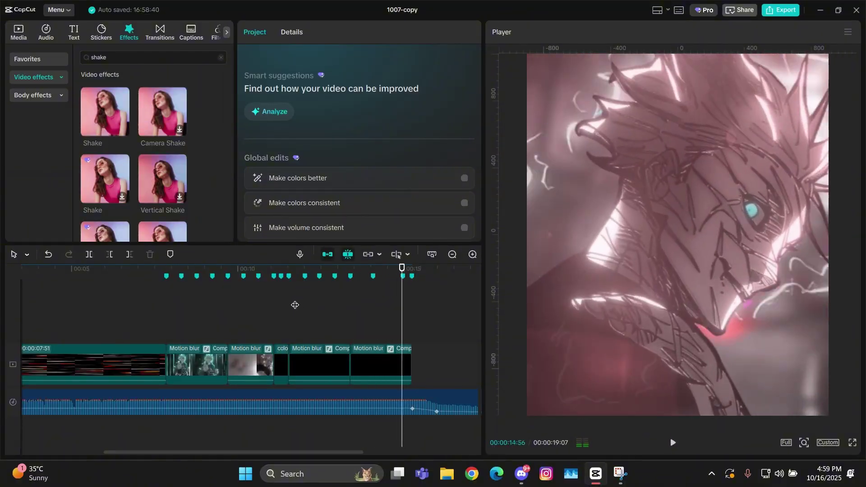
Step: Search the video effects for "jitter blur" and add Jitter Blur above the last compound clip, aligned to its start
{"action": "left_click", "coordinate": [295, 304]}
{"action": "key", "text": "space"}
{"action": "type", "text": "r blur"}
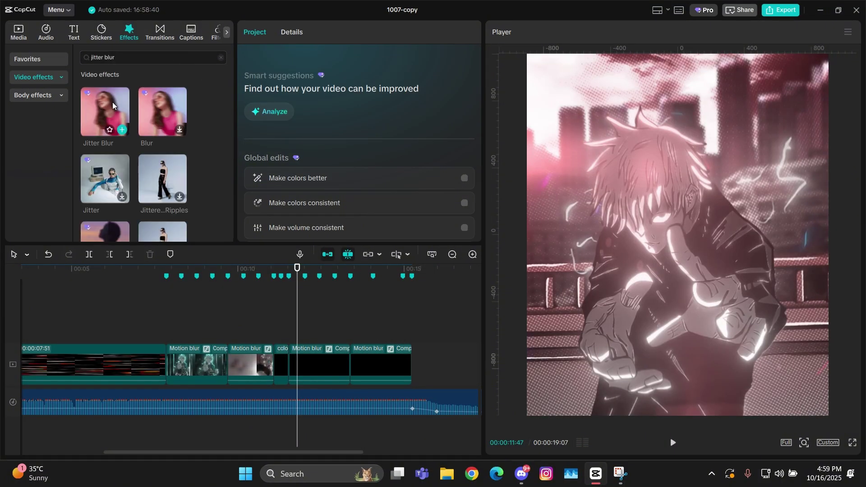
{"action": "left_click_drag", "start_coordinate": [113, 102], "coordinate": [378, 291]}
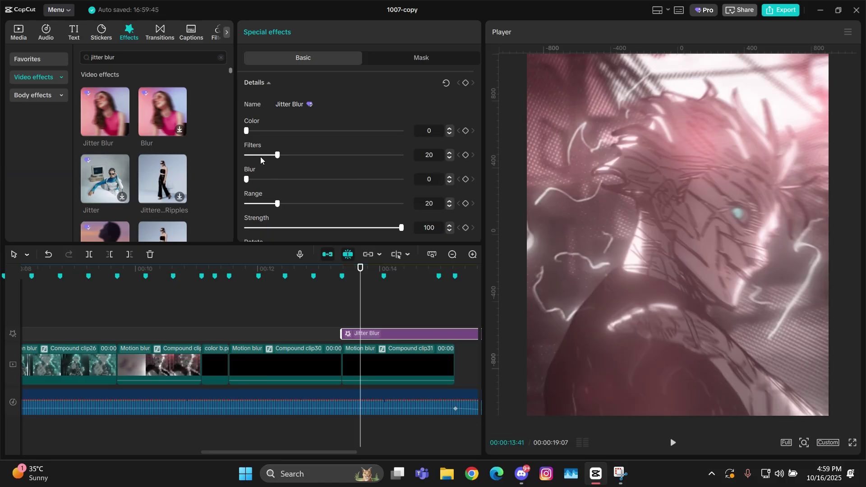
Step: Set the Jitter Blur effect's Filters and Range to 0
{"action": "left_click_drag", "start_coordinate": [258, 203], "coordinate": [244, 204]}
{"action": "scroll", "coordinate": [253, 207], "scroll_direction": "down", "scroll_amount": 1}
{"action": "left_click_drag", "start_coordinate": [278, 216], "coordinate": [244, 217]}
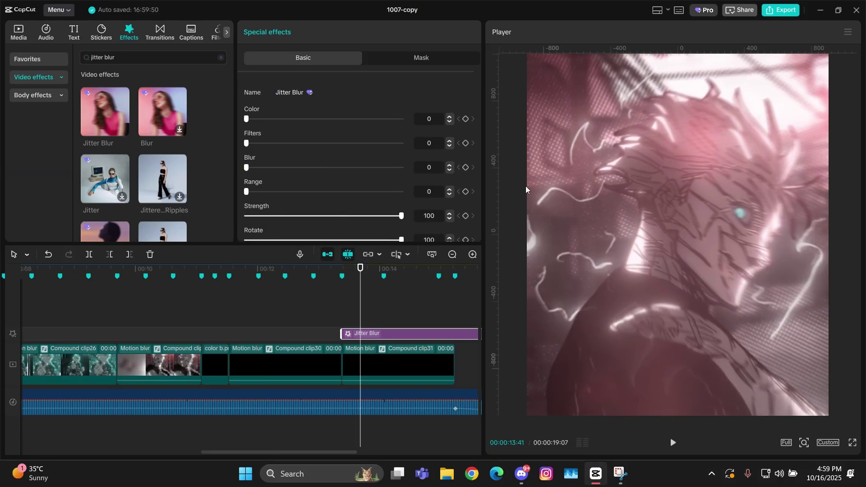
Step: Set Jitter Blur's Rotate to 78 and play the last clip to check the effect
{"action": "key", "text": "space"}
{"action": "left_click_drag", "start_coordinate": [271, 240], "coordinate": [446, 266]}
{"action": "left_click", "coordinate": [372, 274]}
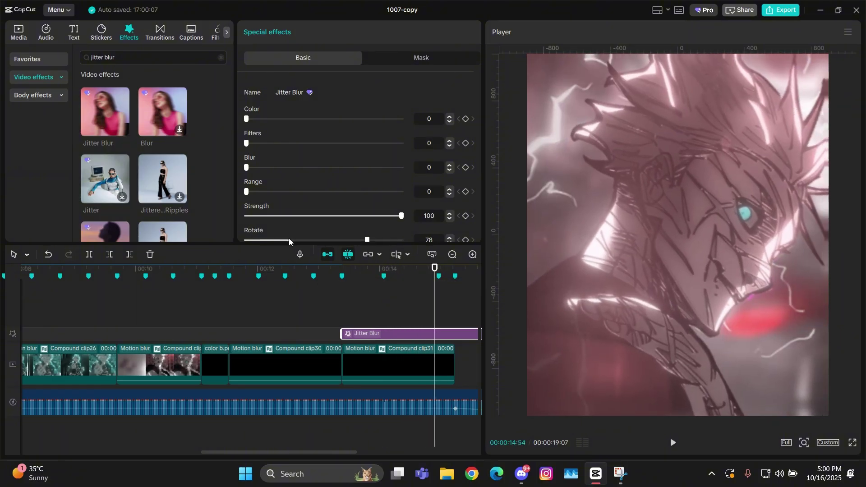